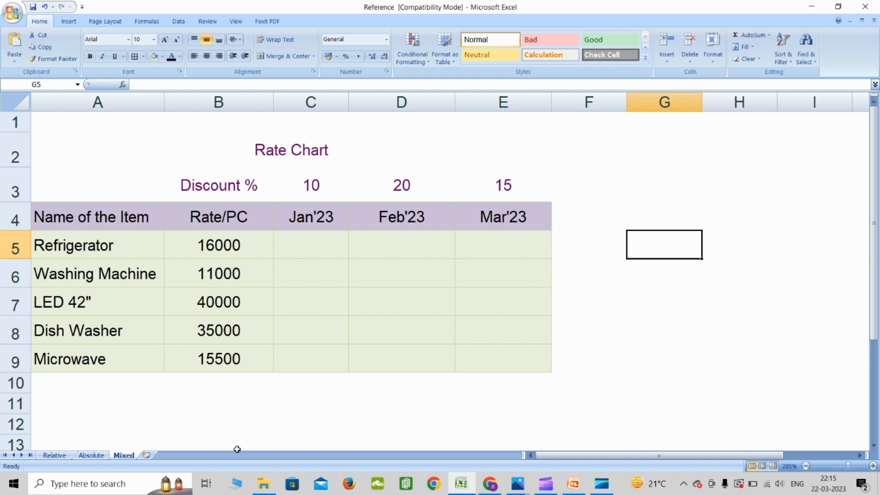
- Look over the Relative, Absolute and Mixed sheets, ending on the Relative sheet with an empty cell beside the invoice selected
click(64, 456)
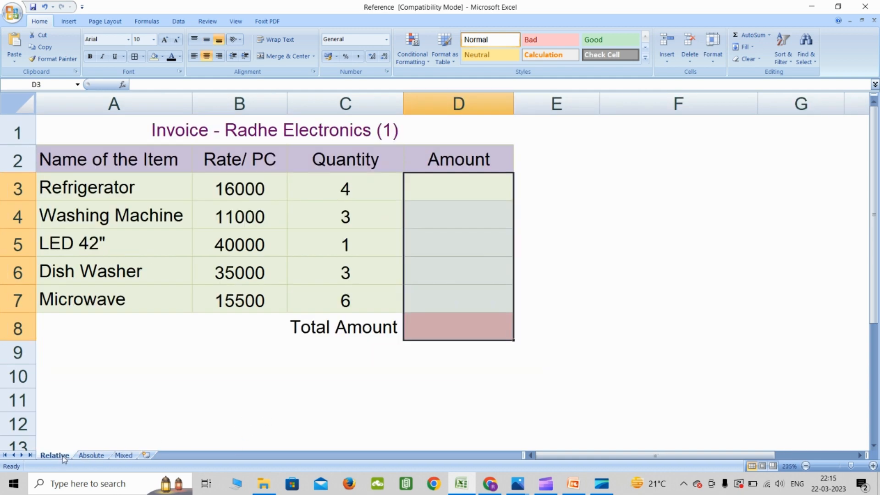
click(92, 456)
click(121, 456)
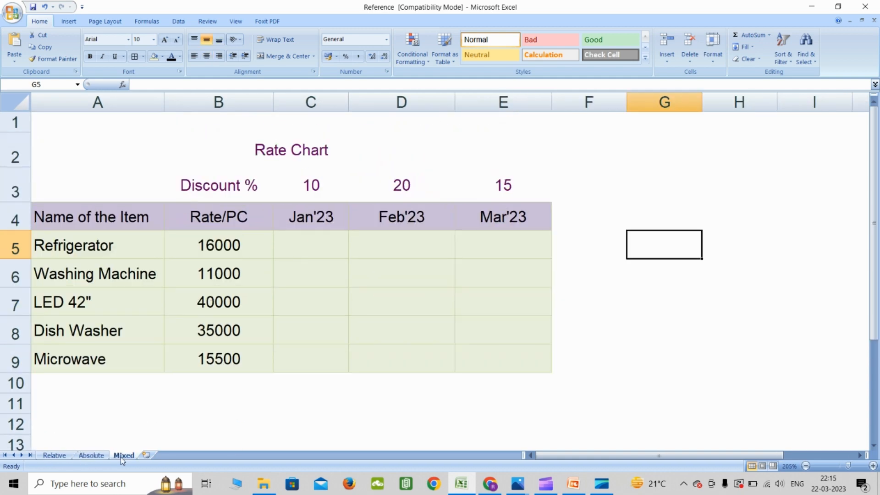
click(54, 455)
click(619, 220)
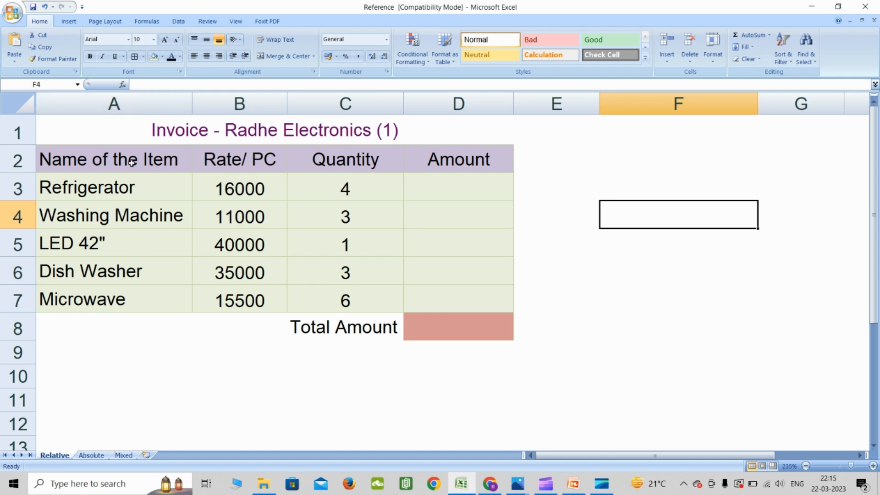
- Examine the invoice's item names, rates per piece and quantities, focusing on the Refrigerator and Washing Machine rows
drag(130, 187, 123, 299)
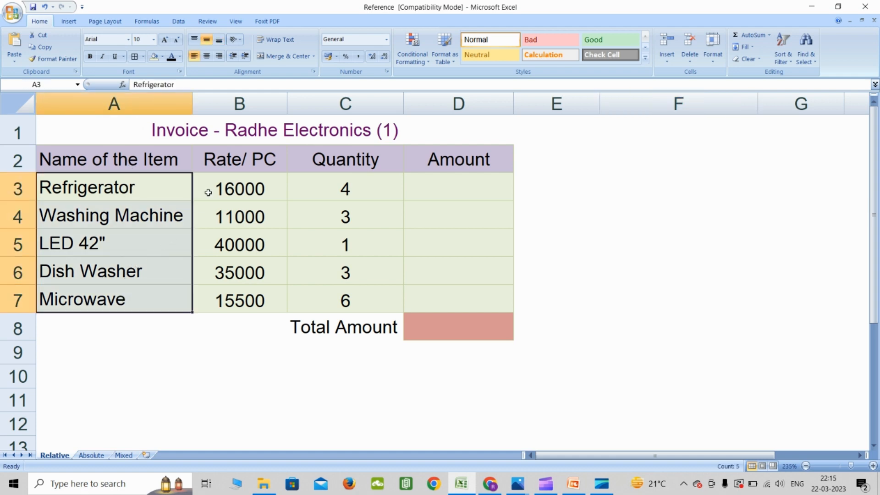
click(231, 194)
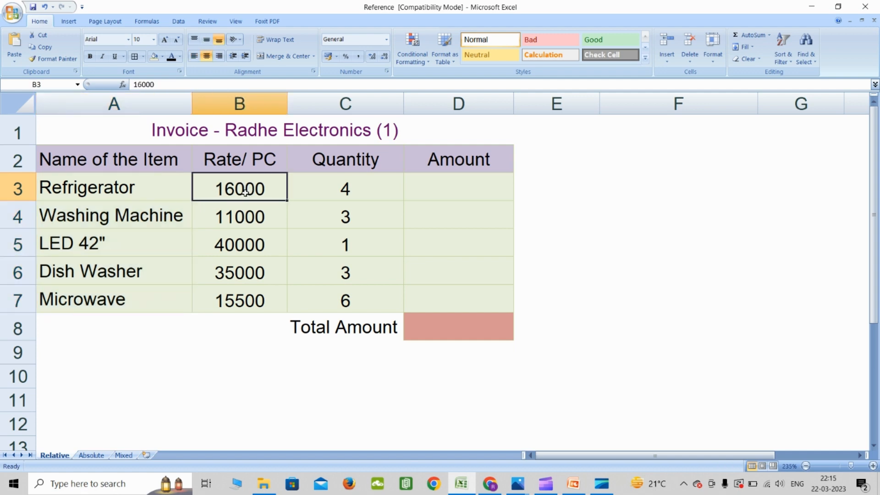
click(165, 196)
click(260, 193)
click(172, 221)
click(230, 220)
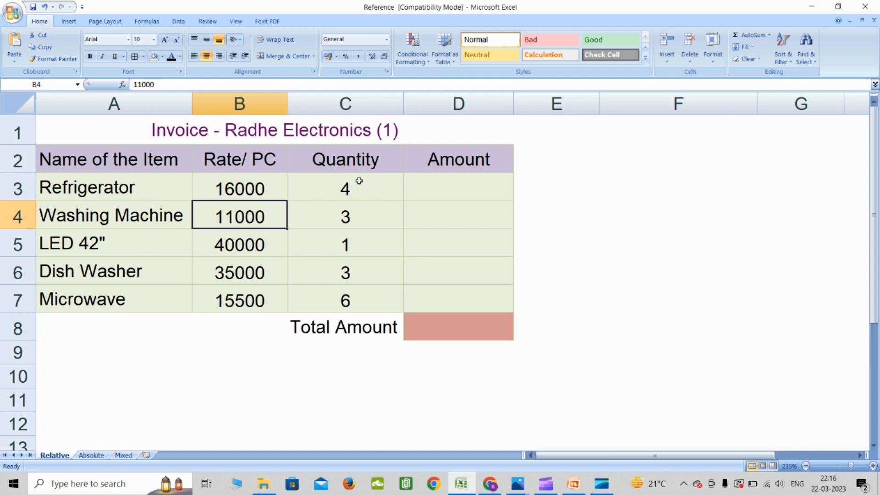
click(373, 194)
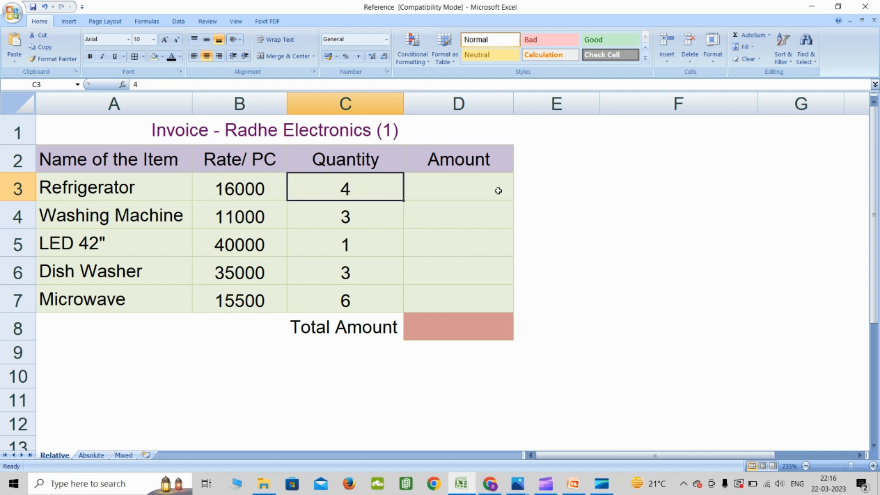
click(472, 187)
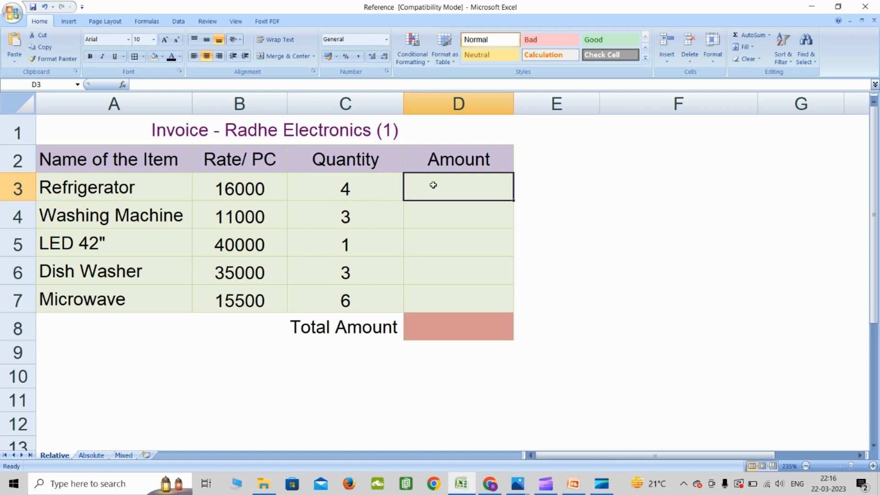
click(262, 194)
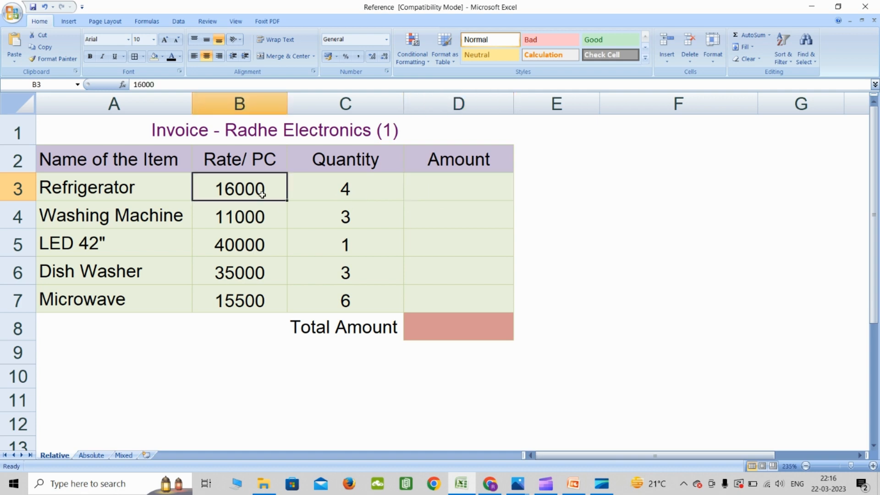
click(343, 193)
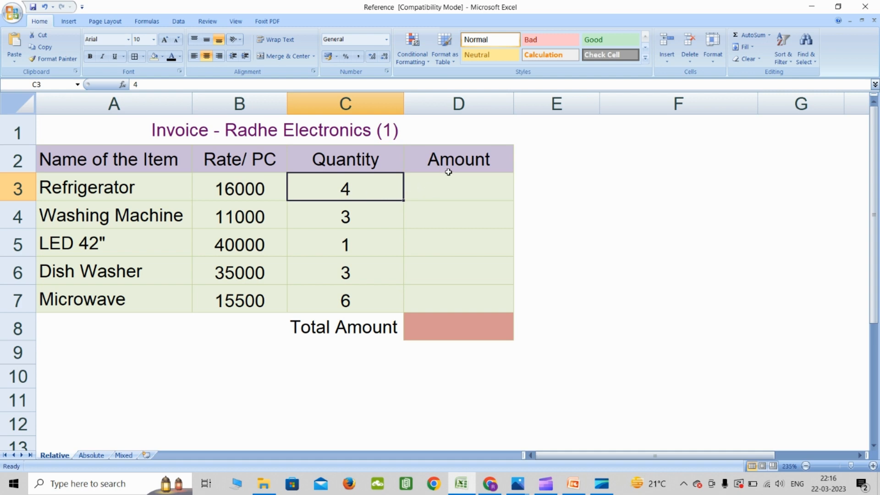
- Calculate the Refrigerator's amount in D3 by multiplying rate by quantity with the formula =B3*C3
click(460, 188)
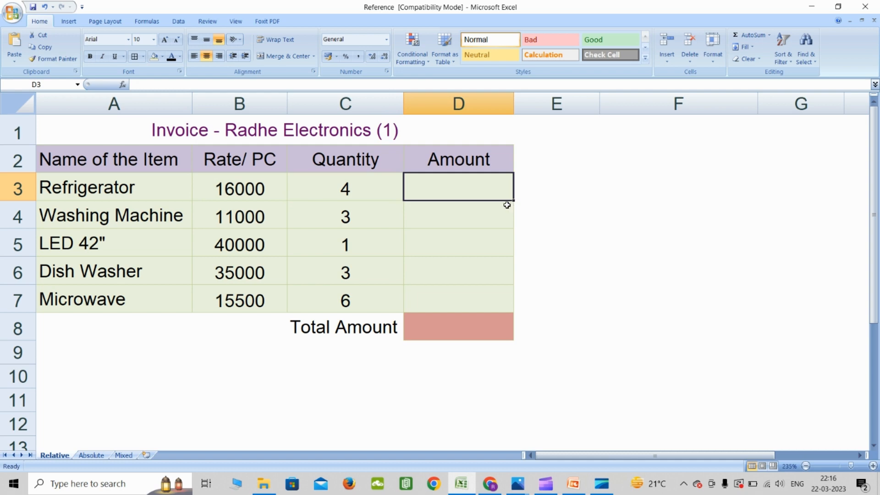
text(=)
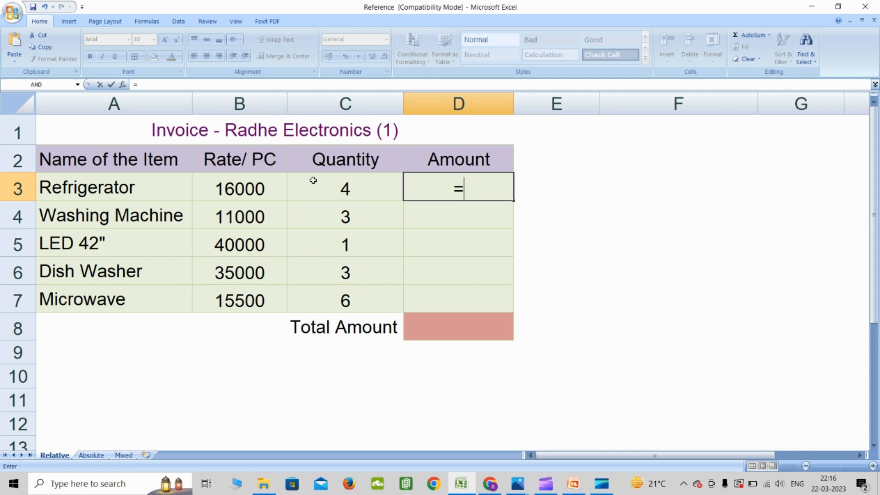
click(266, 192)
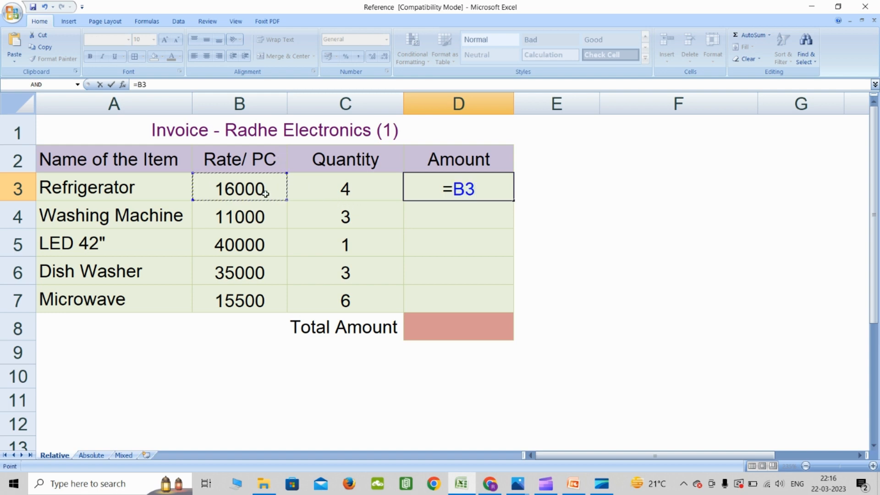
text(*)
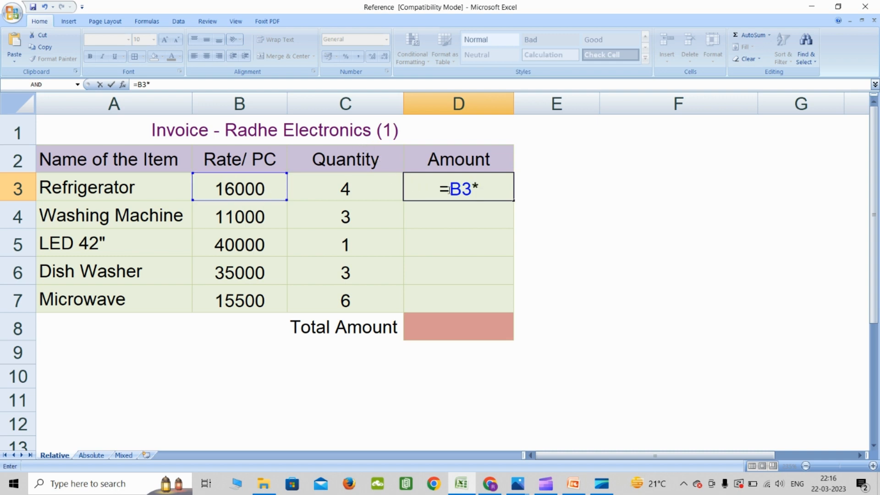
click(354, 190)
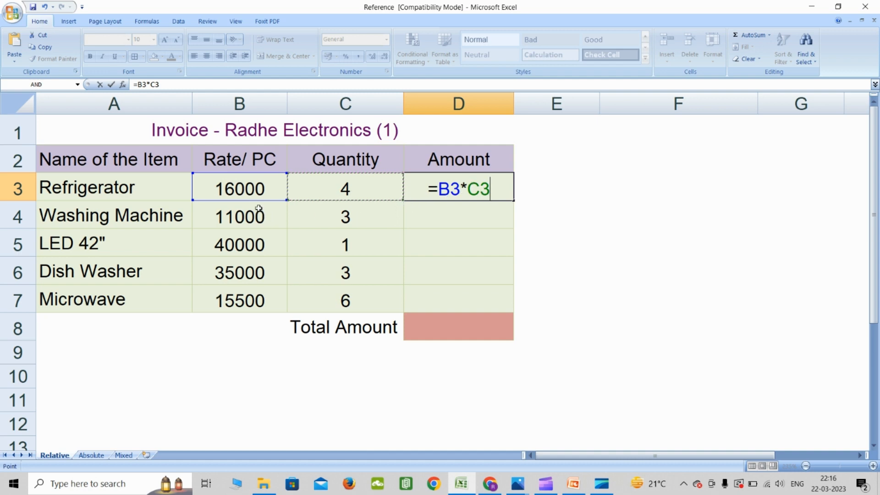
key(Return)
click(466, 188)
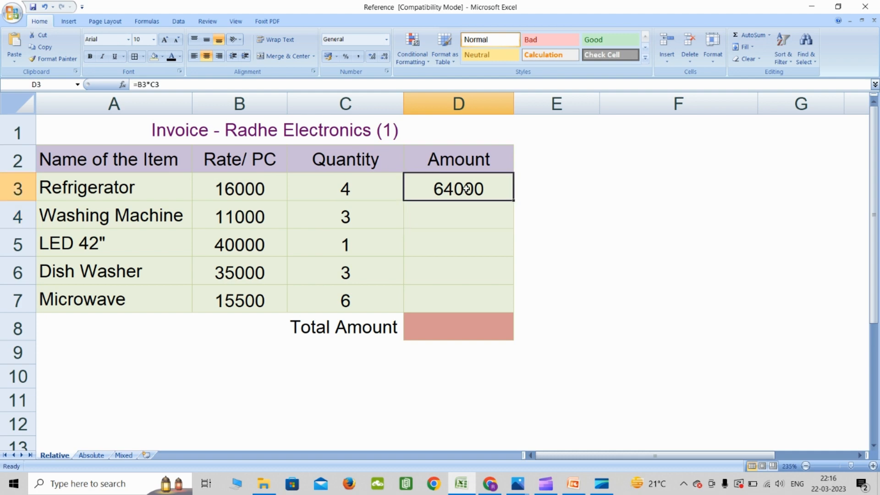
- Fill the Refrigerator's amount formula from D3 down through D7 for the remaining items
click(244, 220)
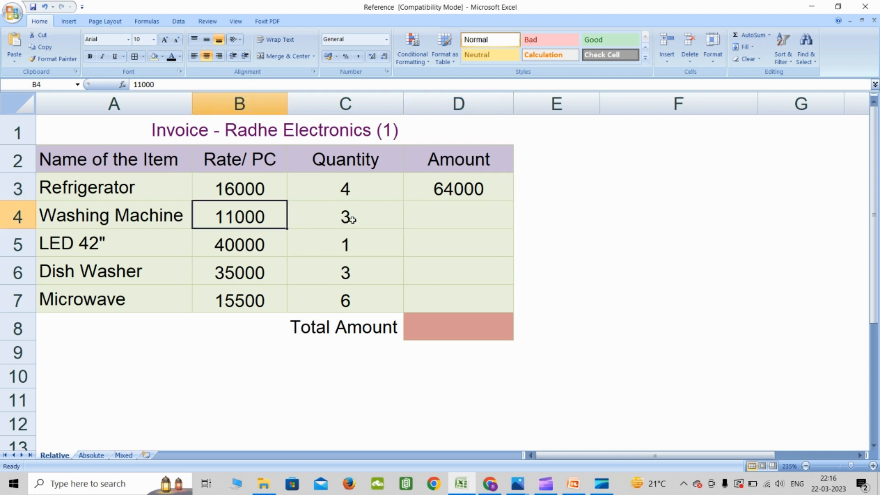
click(352, 220)
click(499, 193)
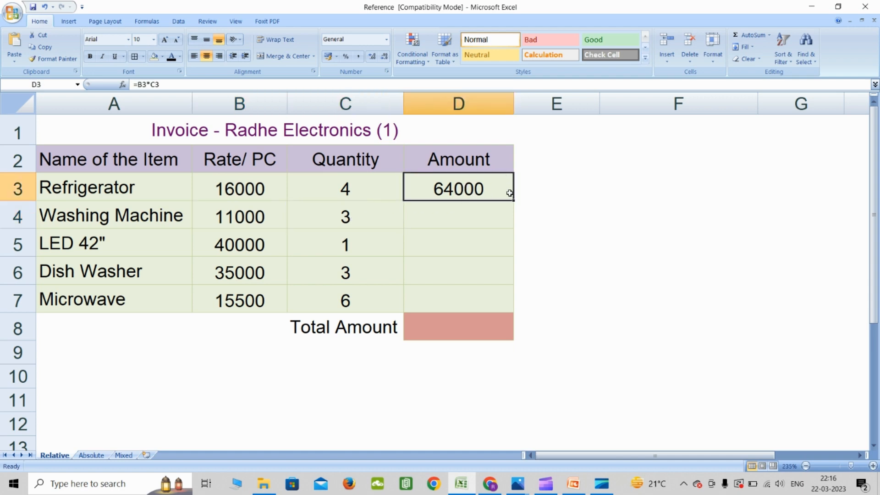
drag(515, 201, 500, 305)
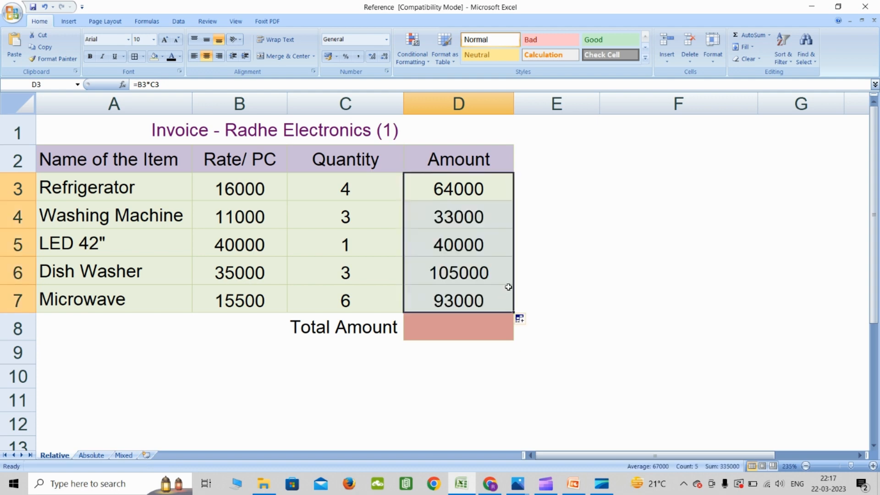
- Inspect the cell references in the copied amount formulas for the Washing Machine and LED 42" rows, leaving them unedited
click(262, 218)
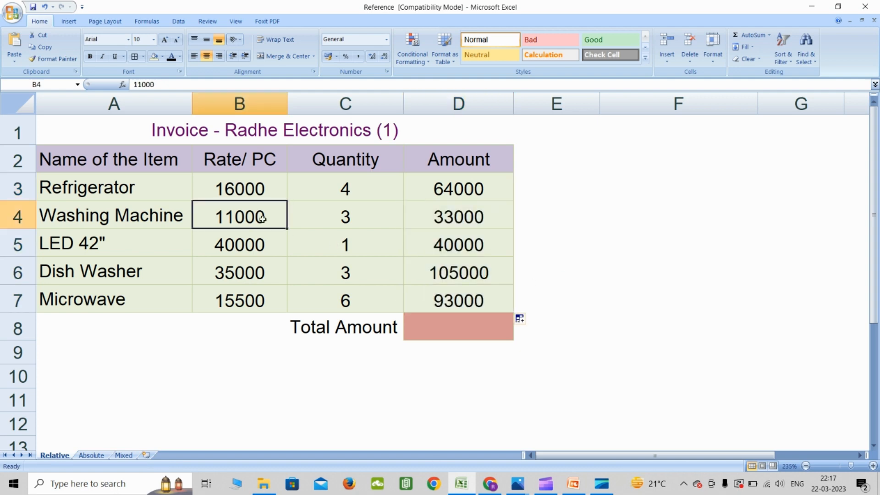
click(349, 220)
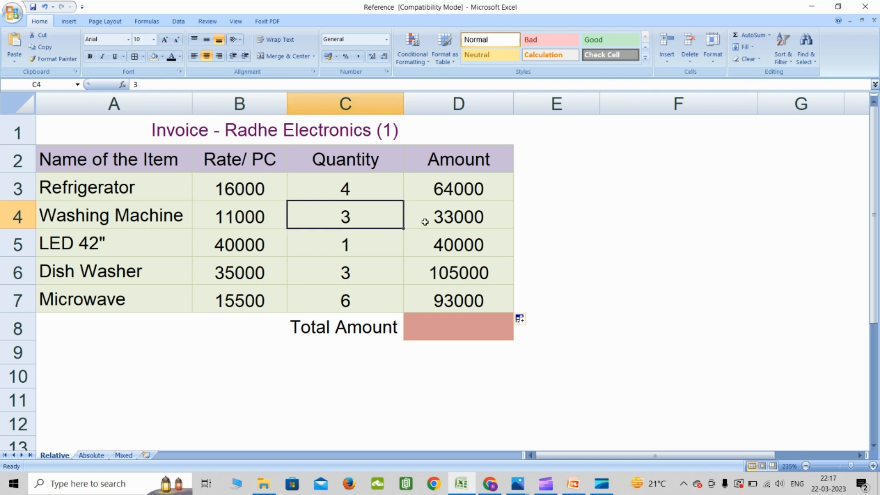
double_click(458, 217)
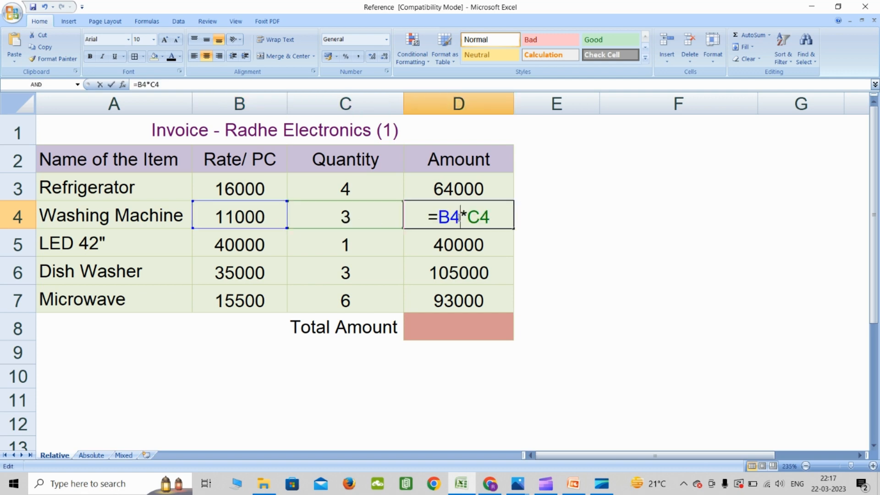
key(Escape)
click(455, 242)
double_click(455, 242)
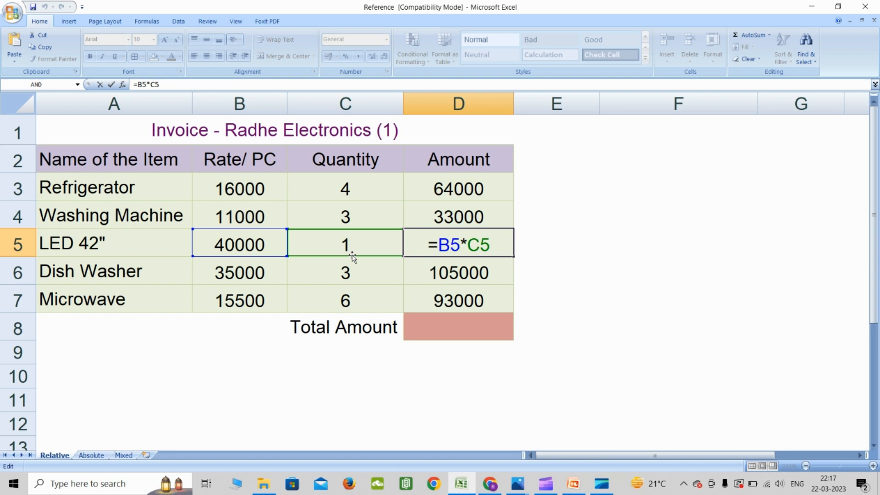
key(Escape)
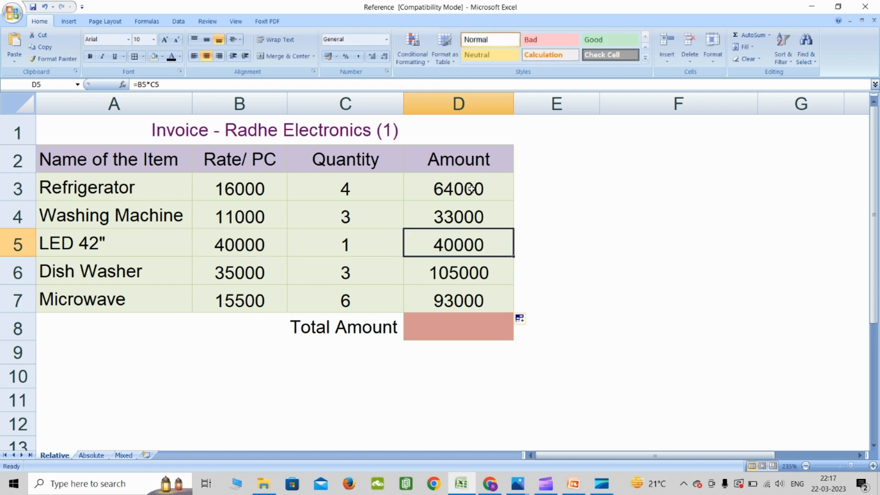
- Compare the cell references in the Refrigerator amount formula in D3 with those in the Washing Machine formula in D4
drag(471, 189, 466, 296)
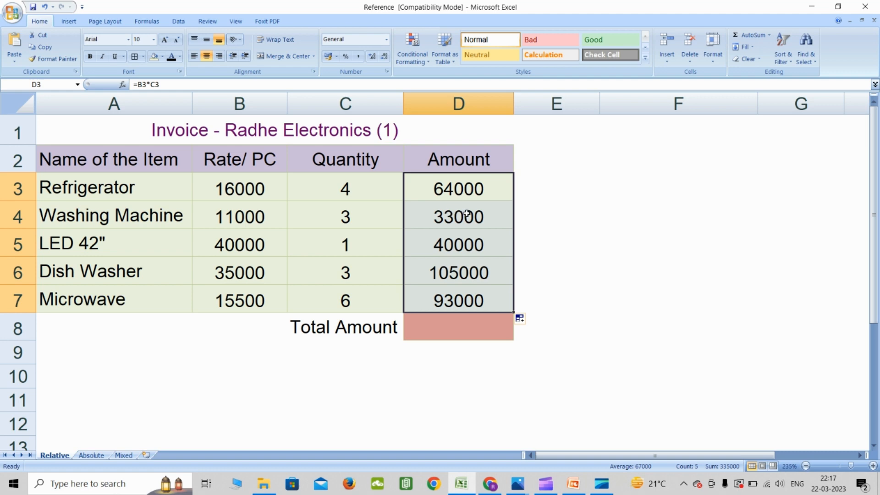
double_click(471, 191)
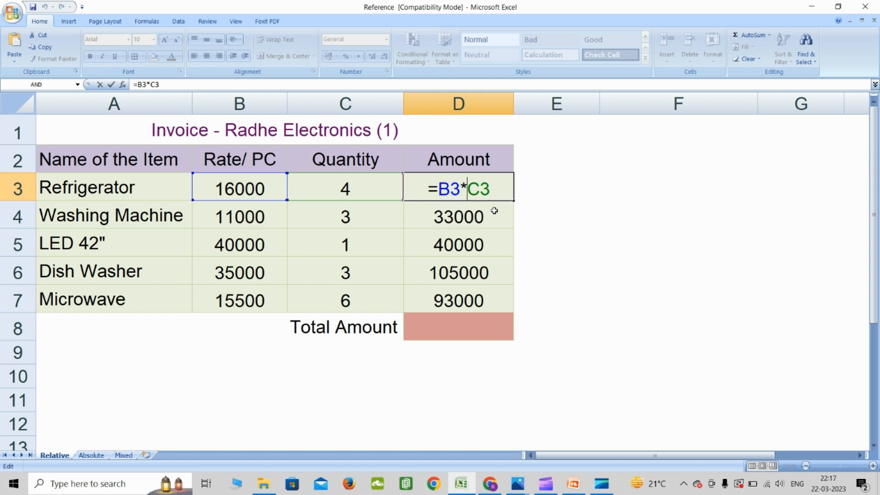
key(ctrl+Return)
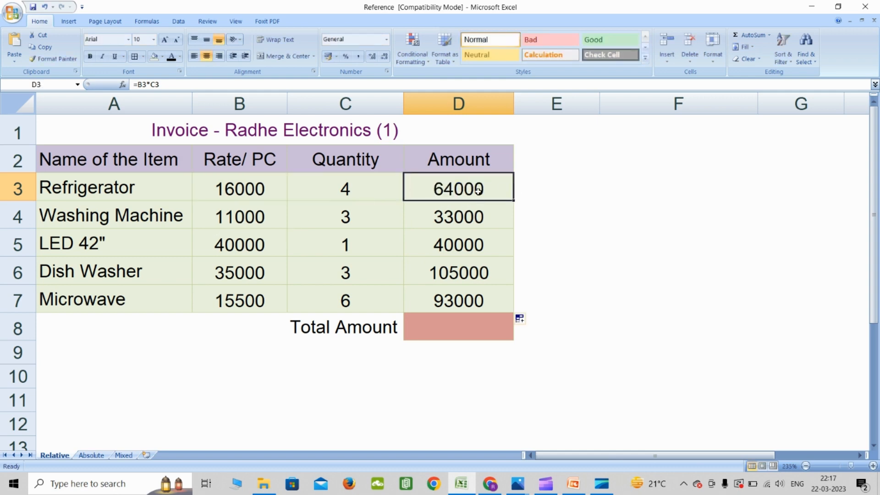
click(475, 218)
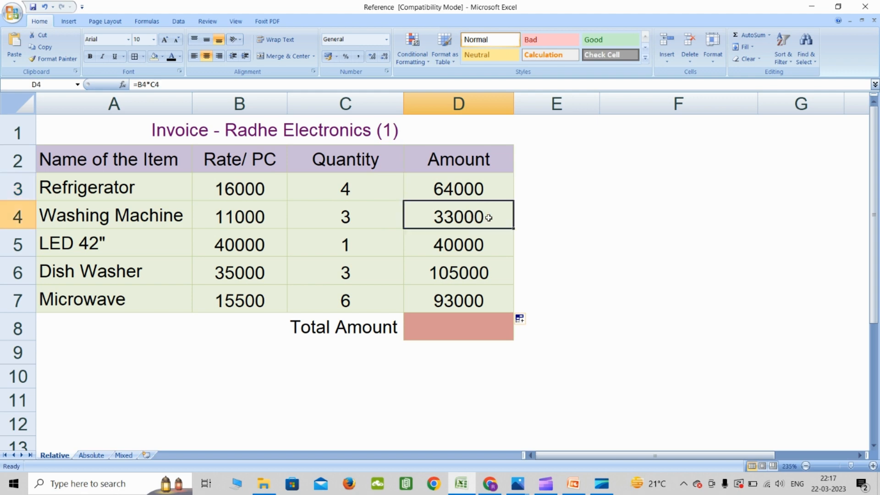
double_click(487, 218)
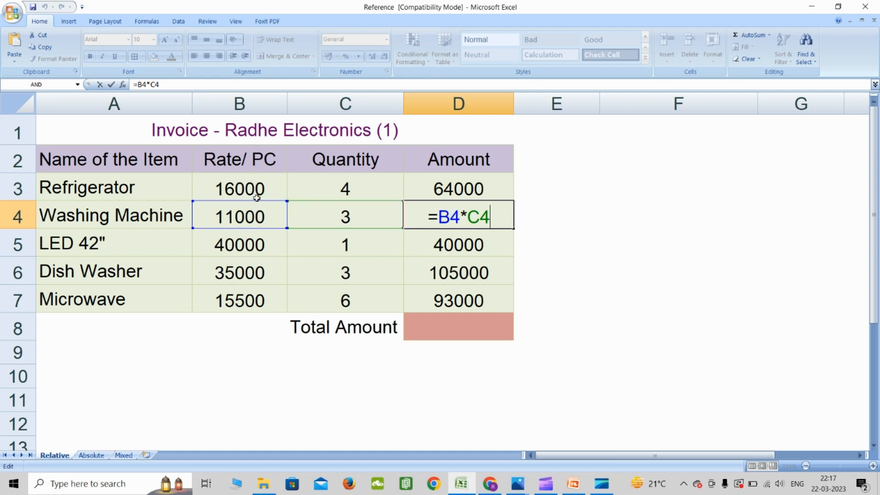
key(Escape)
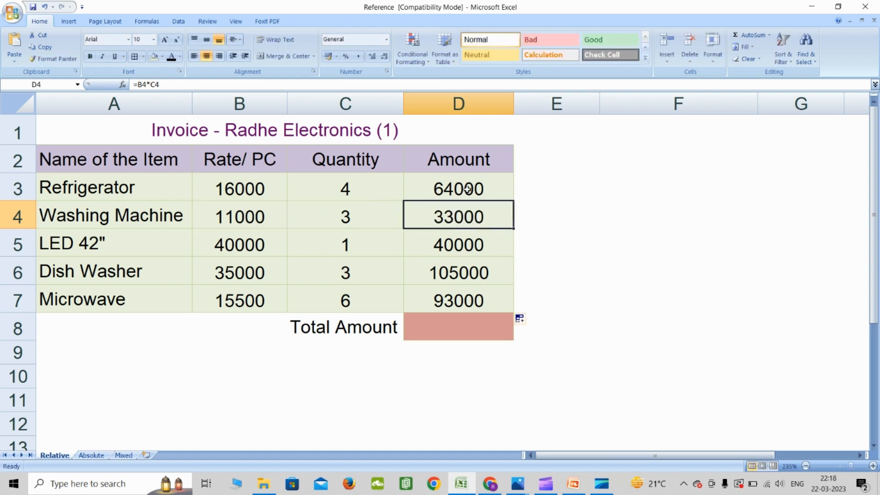
double_click(466, 191)
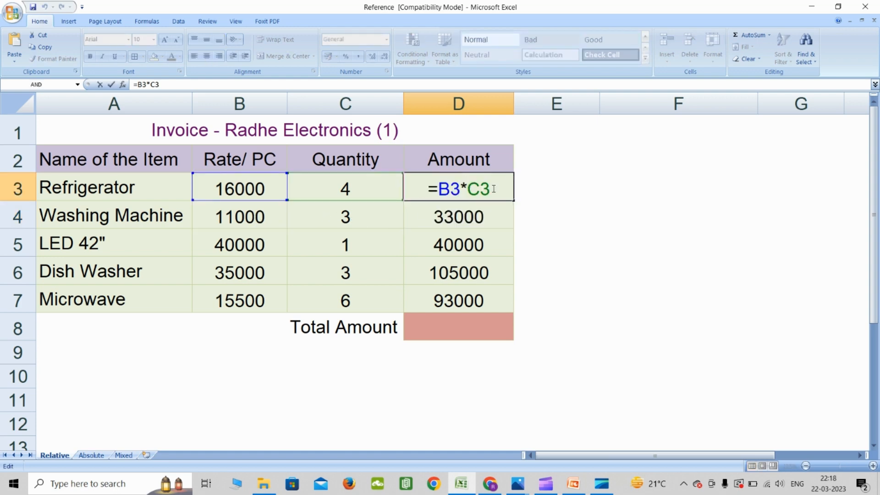
key(Escape)
key(Down)
double_click(405, 224)
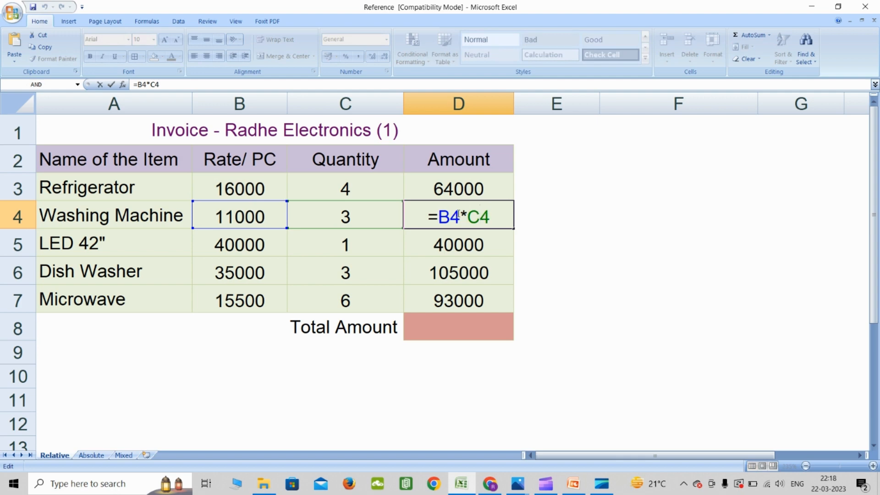
key(Escape)
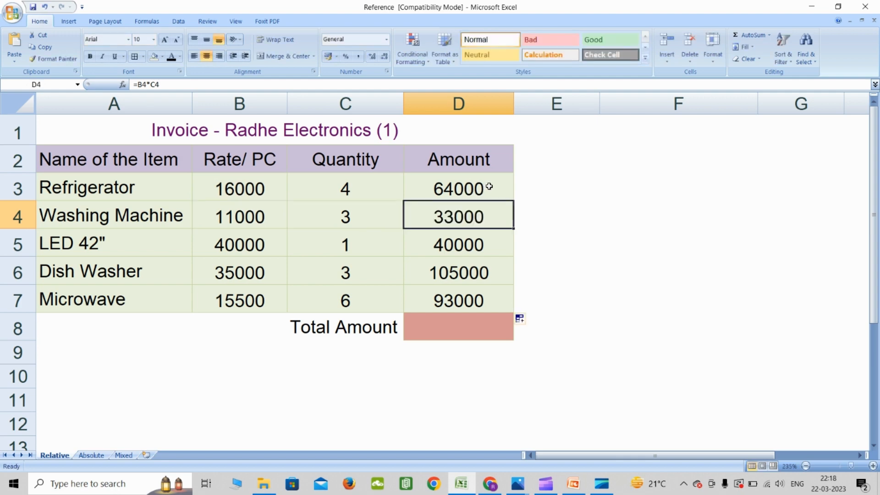
click(488, 186)
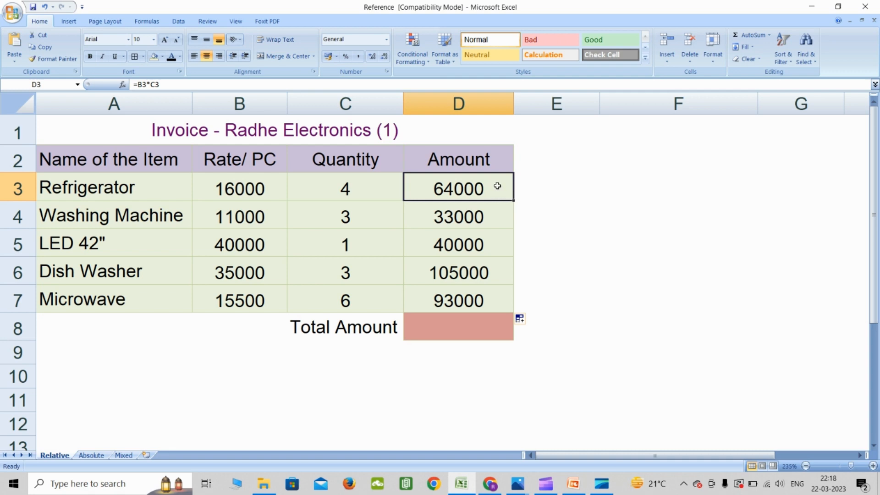
click(476, 218)
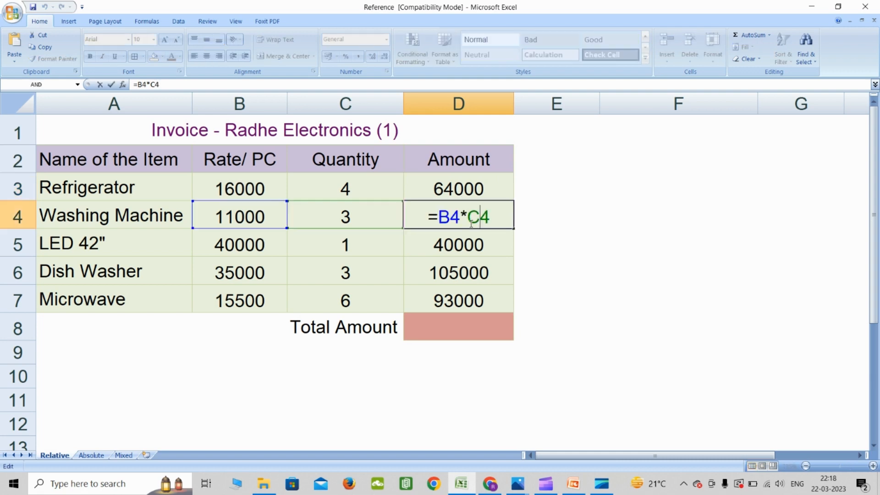
double_click(475, 219)
key(Escape)
- Examine how the row references change in the amount formulas from the Refrigerator down to the LED 42", Dish Washer and Microwave rows
double_click(466, 238)
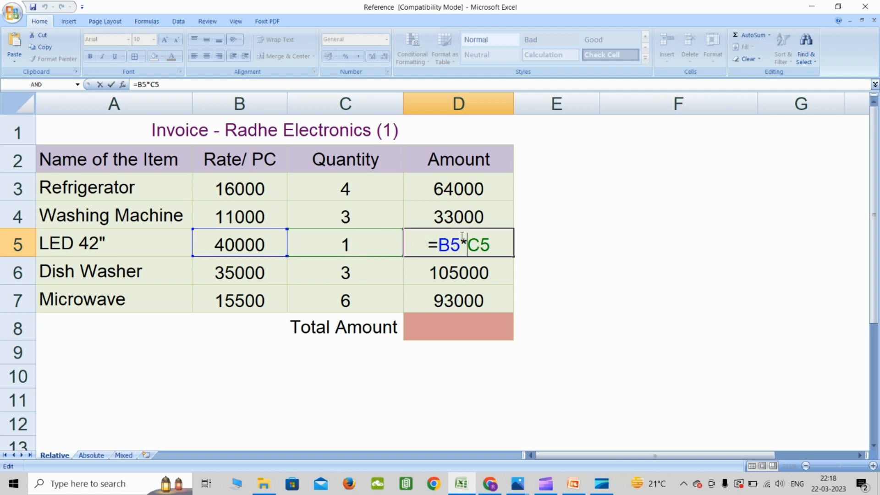
key(Escape)
double_click(475, 195)
key(Escape)
key(ctrl+Down)
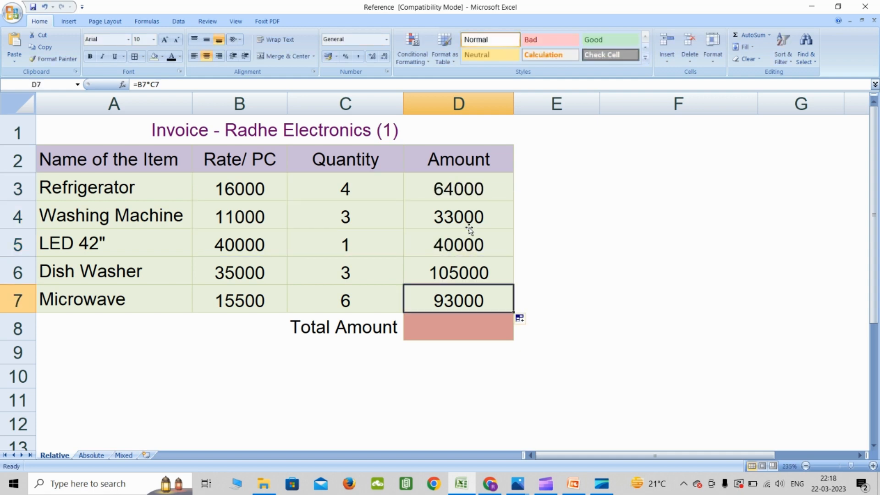
click(469, 223)
double_click(463, 243)
click(465, 276)
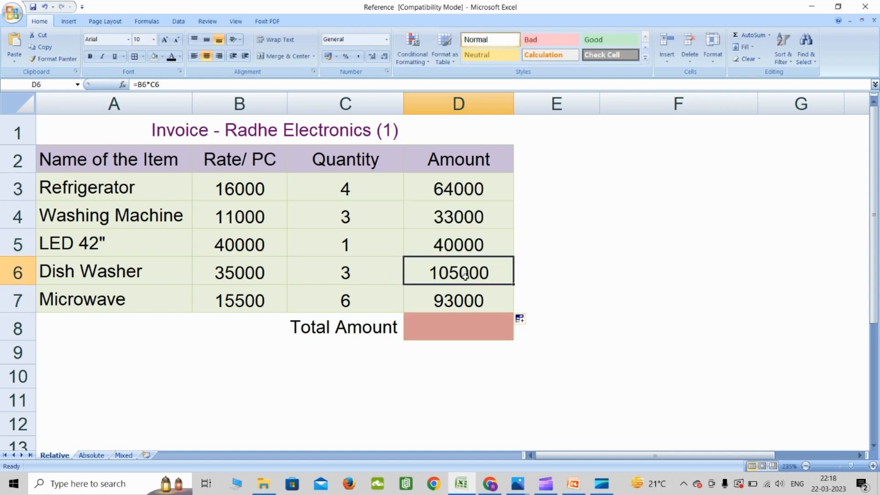
double_click(465, 276)
key(Escape)
click(473, 192)
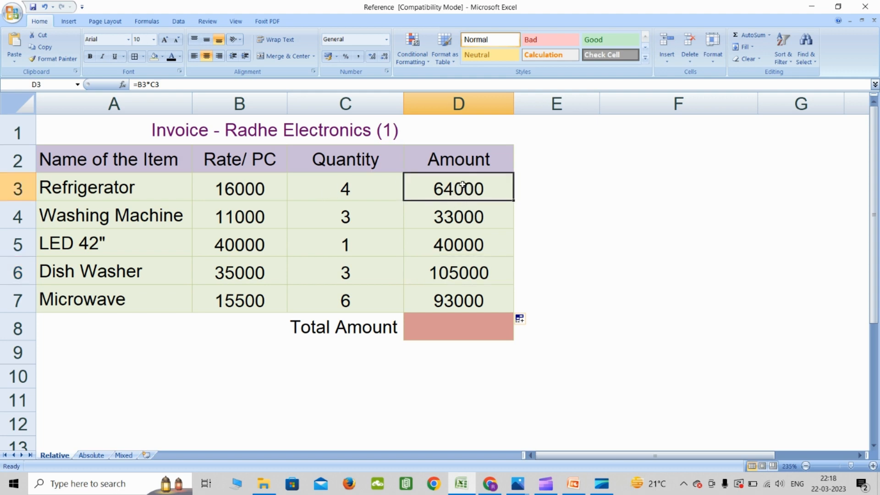
- Calculate the Total Amount in D8 with the formula =SUM(D3:D7)
click(485, 331)
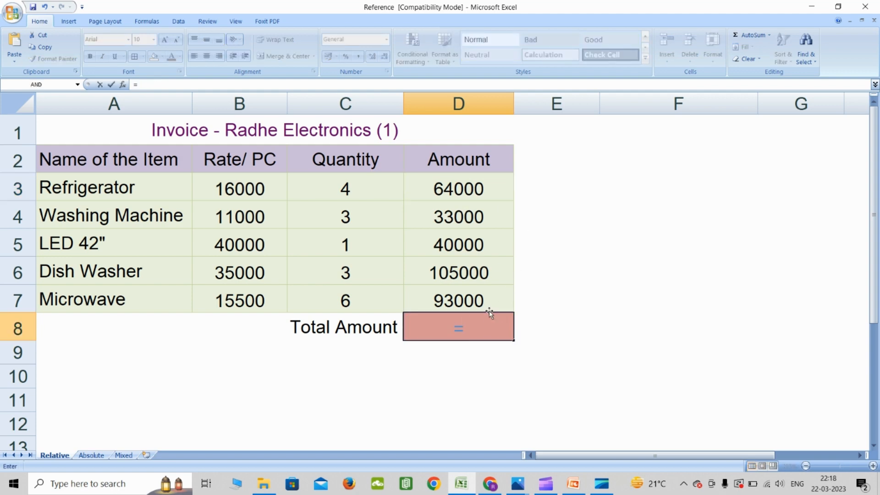
text(sum)
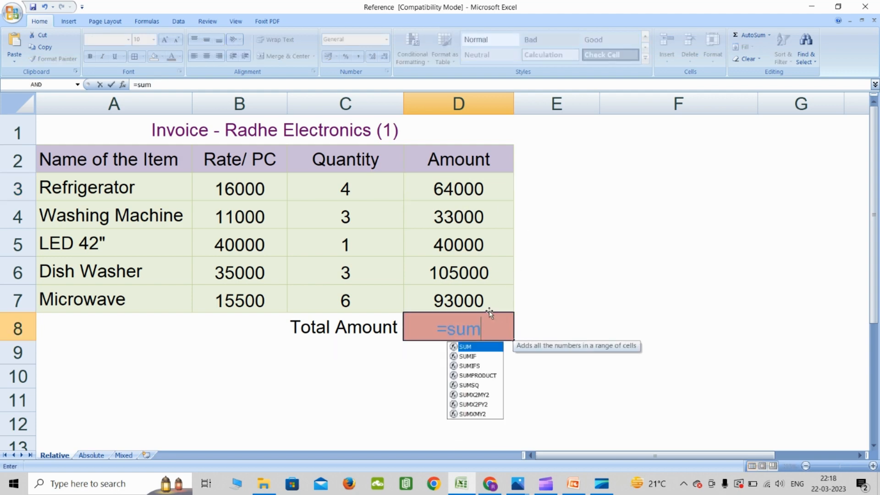
text(()
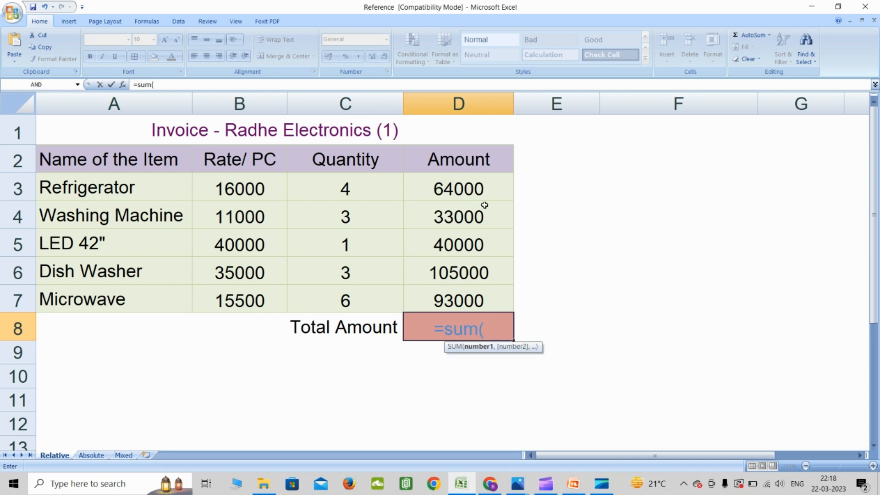
drag(485, 194, 484, 295)
text())
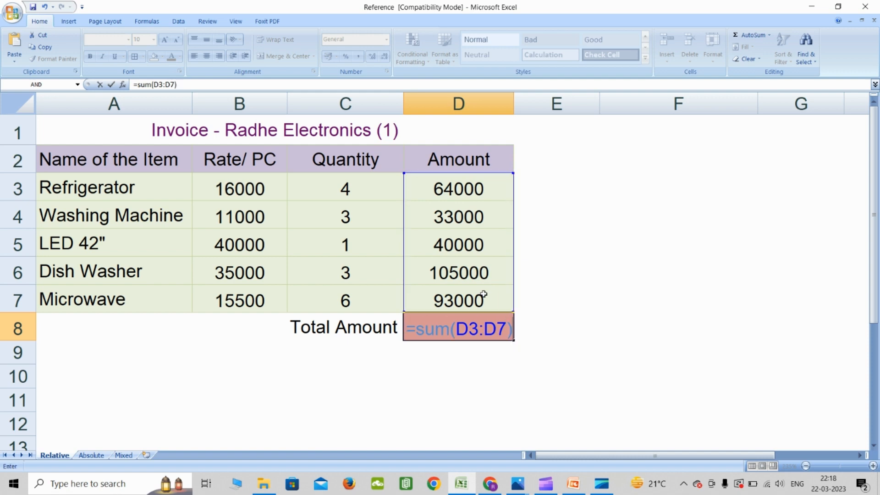
key(Return)
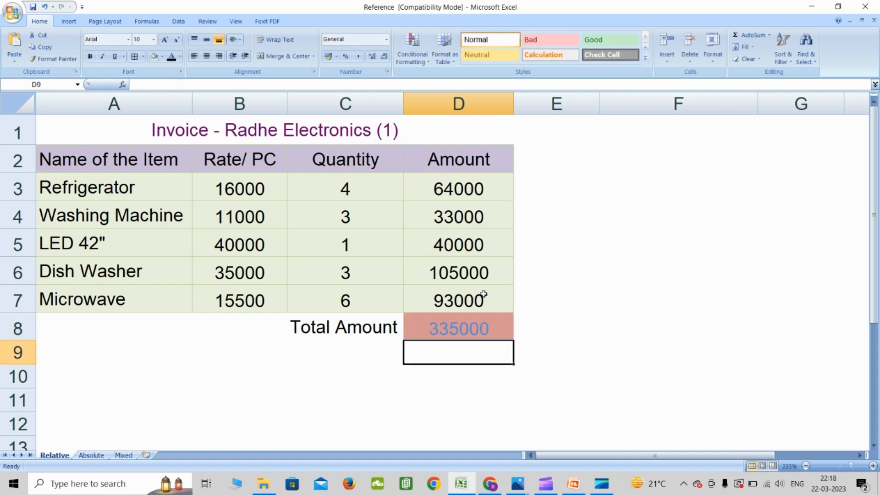
click(492, 328)
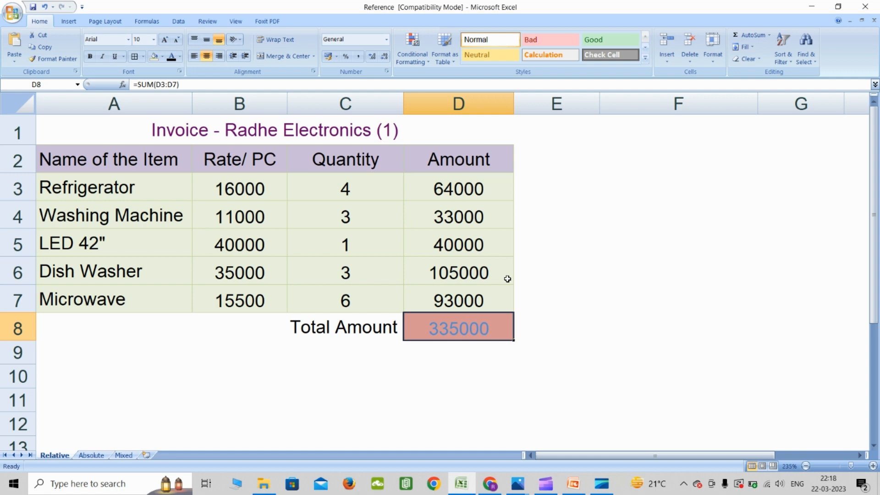
- Fill the Refrigerator's amount formula from D3 across row 3 through F3
click(497, 191)
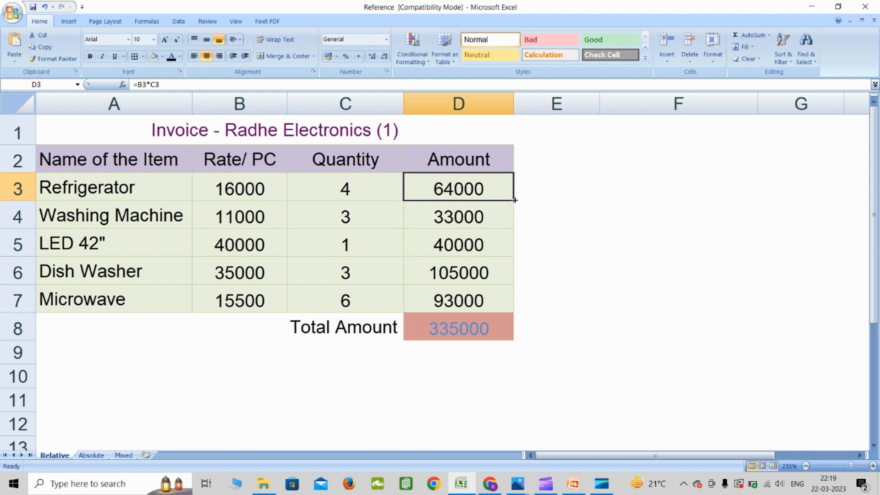
drag(514, 201, 583, 202)
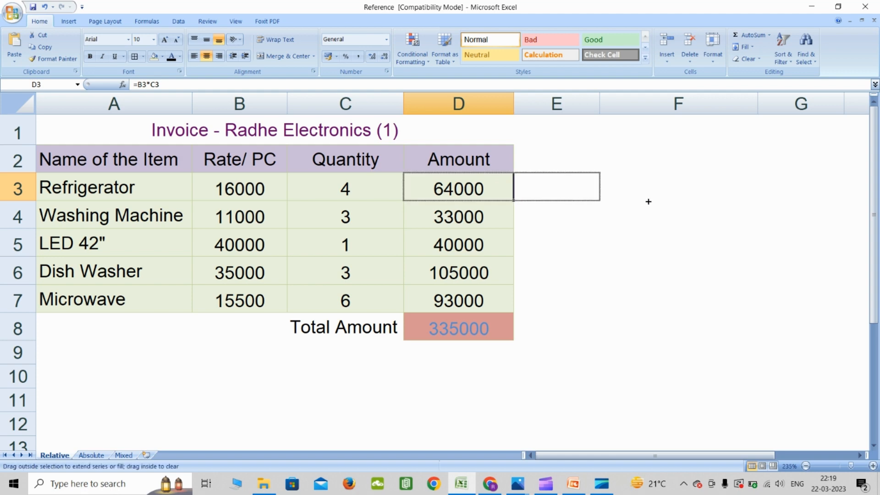
drag(667, 201, 685, 200)
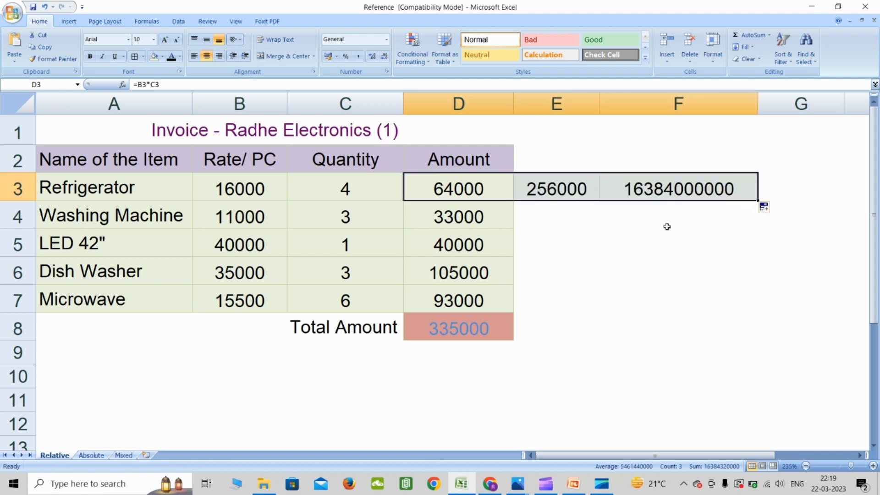
- Compare the column references in the formula copied to E3 with those in the original formula in D3
double_click(567, 189)
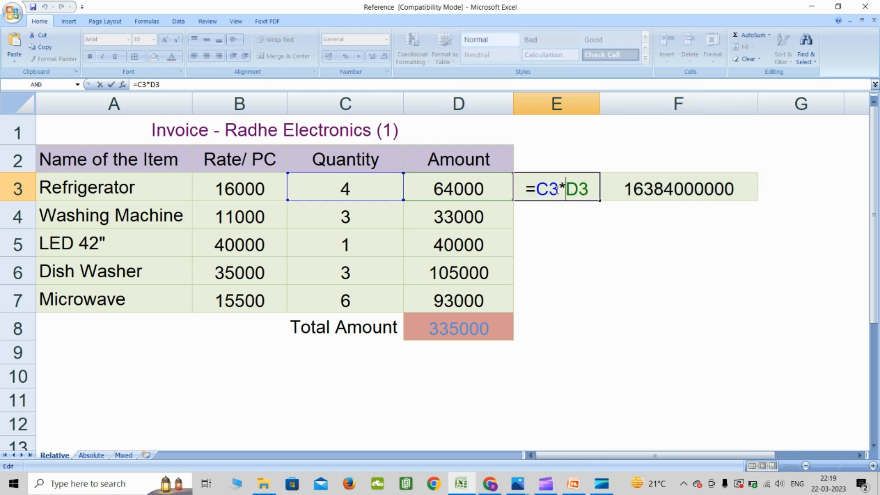
drag(558, 189, 584, 189)
click(486, 193)
double_click(436, 201)
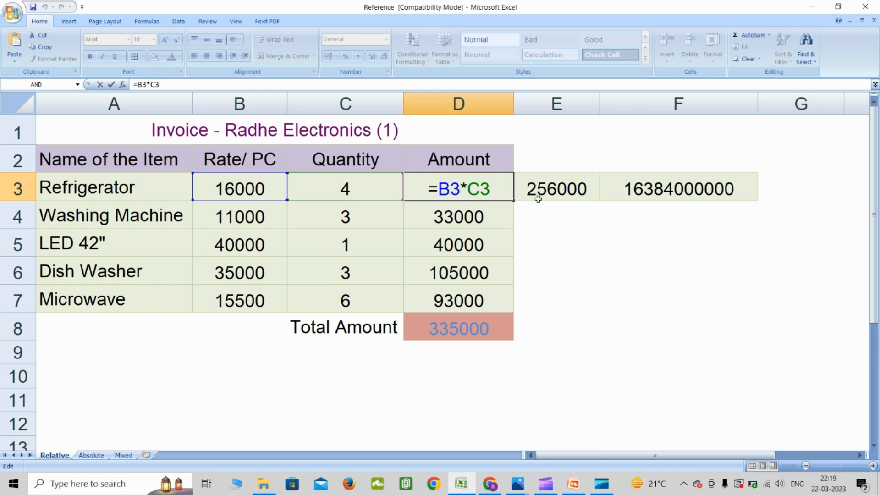
key(Escape)
double_click(550, 191)
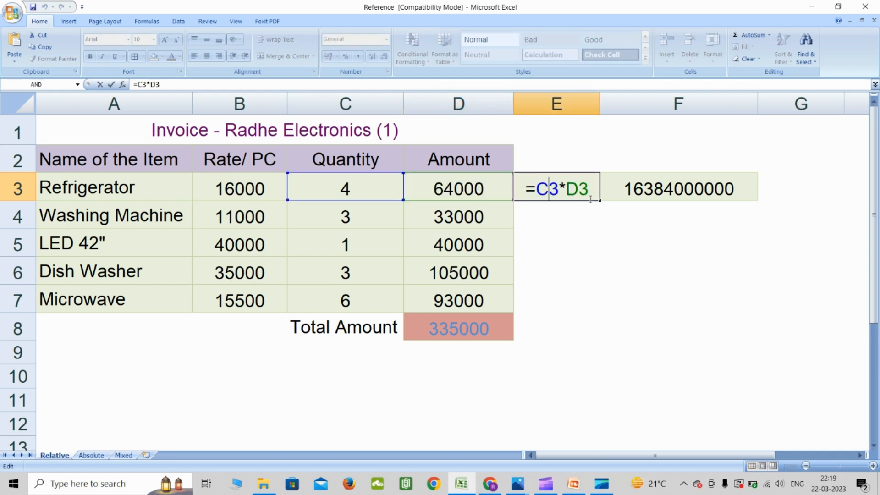
key(Escape)
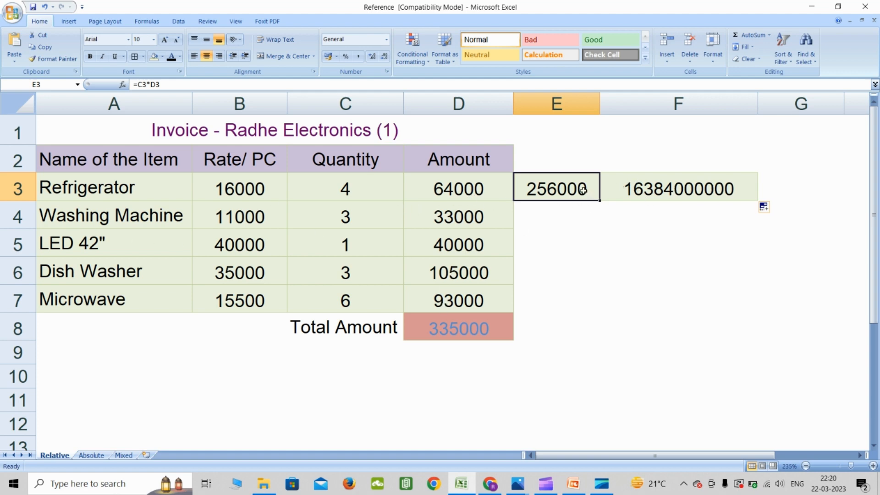
- Delete columns E and F containing the copied formulas and deselect the area
drag(571, 104, 642, 103)
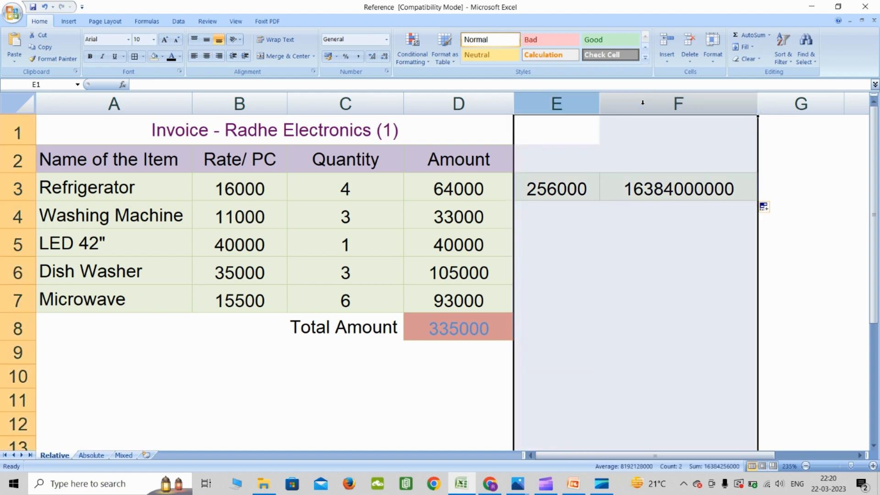
right_click(642, 102)
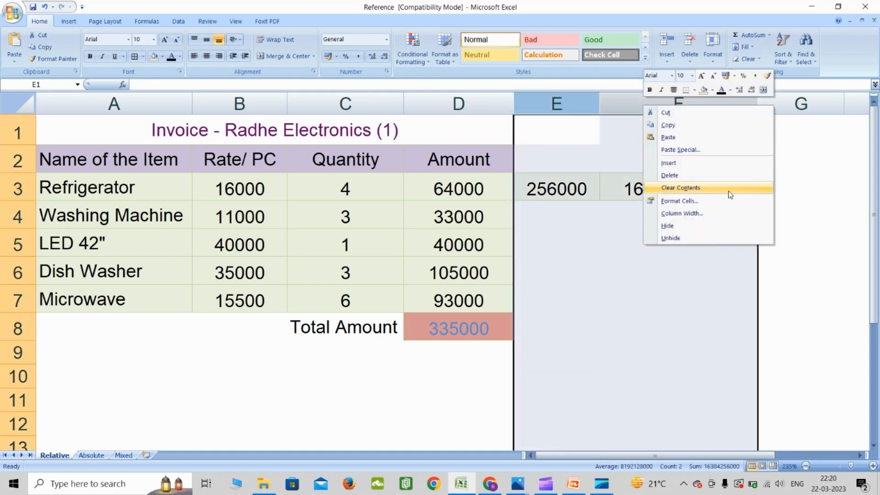
click(692, 175)
click(740, 170)
click(603, 193)
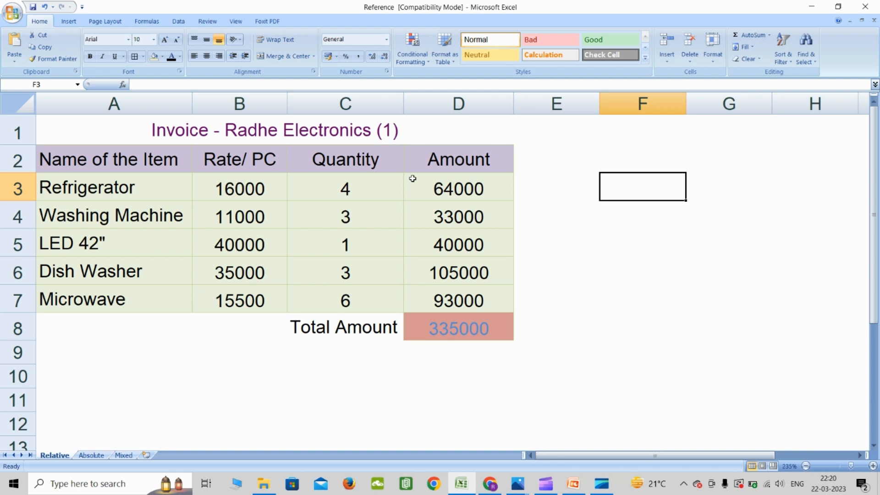
click(598, 227)
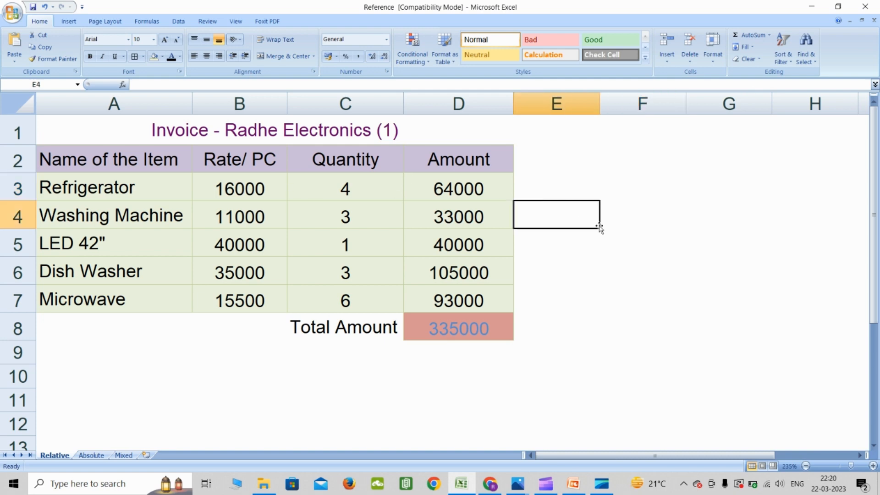
click(616, 181)
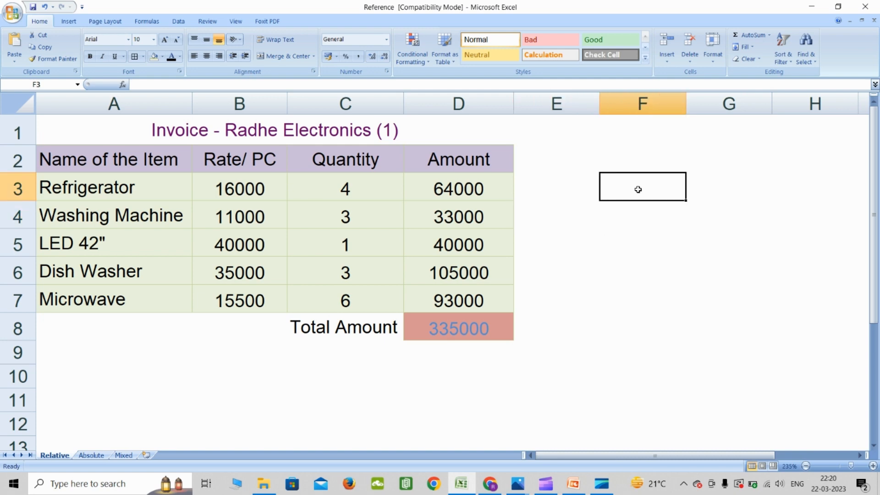
click(308, 391)
- Switch to the Absolute sheet and deselect the Discount cells
click(91, 455)
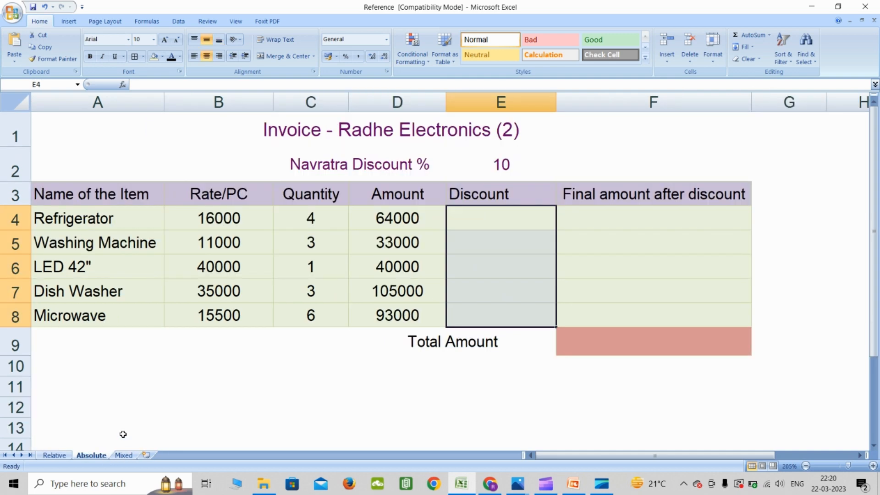
click(665, 144)
click(795, 193)
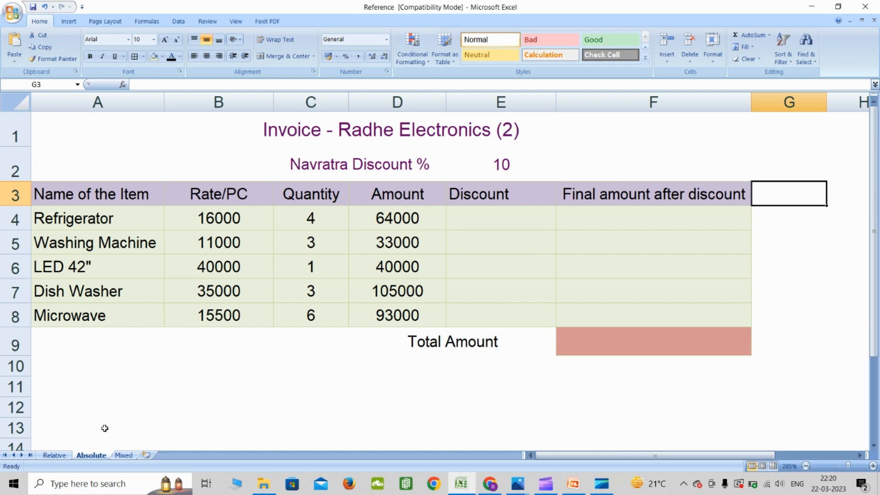
- Review the invoice items' rates and quantities and the amount formulas in D4 and D5 on the Absolute sheet
drag(119, 196, 402, 309)
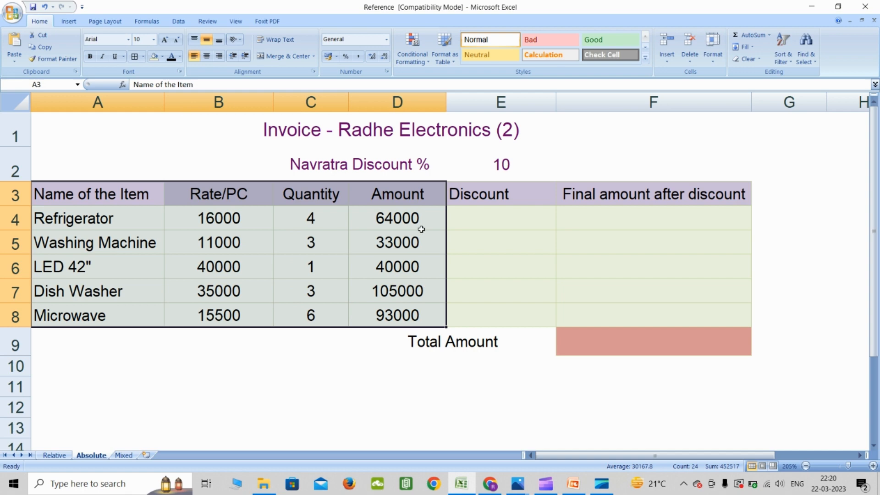
click(199, 227)
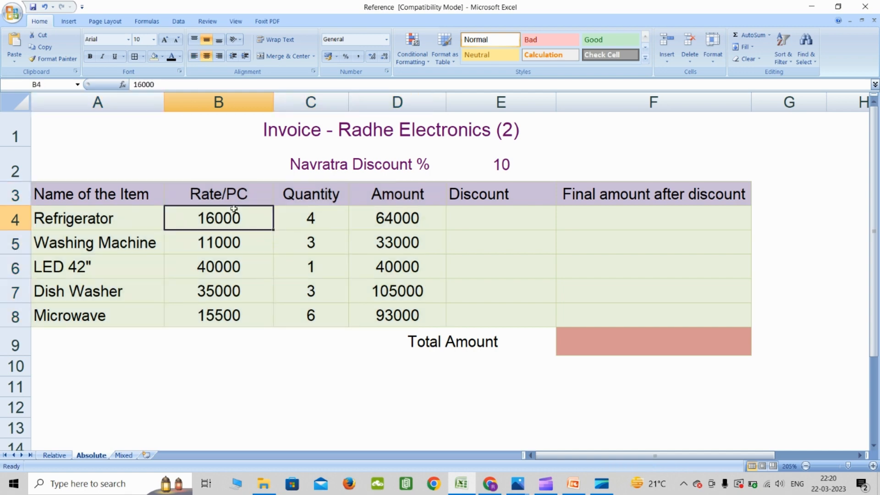
click(324, 220)
click(410, 223)
double_click(410, 223)
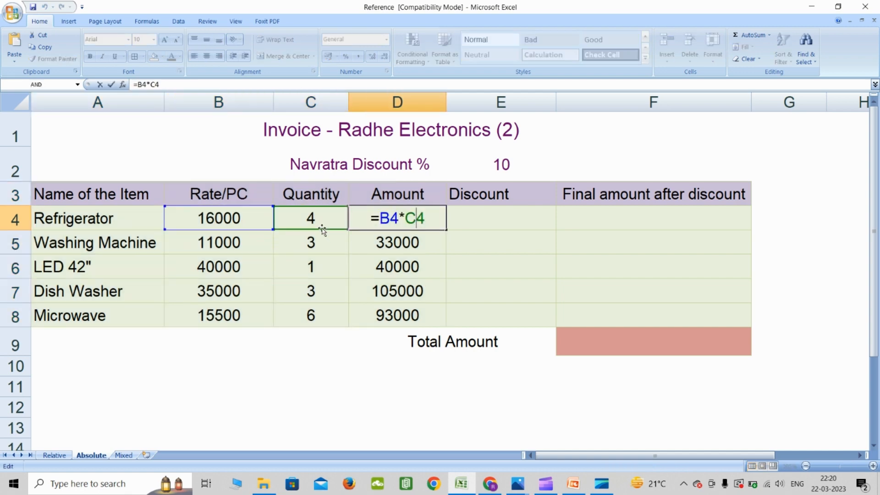
key(Escape)
double_click(400, 243)
key(Escape)
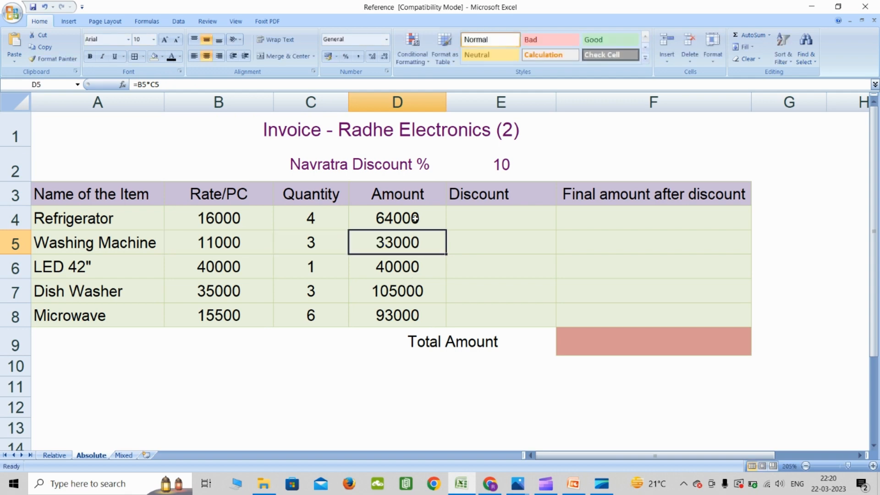
drag(415, 218, 395, 323)
click(395, 333)
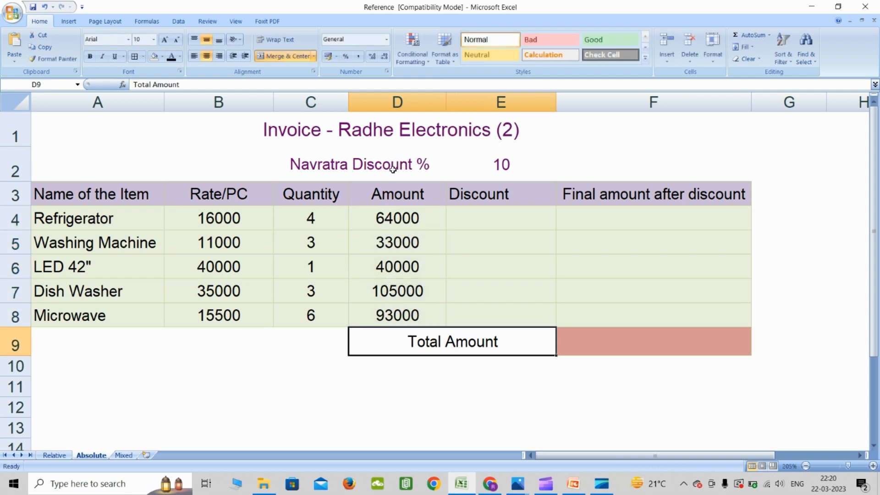
- Calculate the Refrigerator's discount in E4 from its amount and the Navratra discount percentage with the formula =D4*E2/100
click(501, 166)
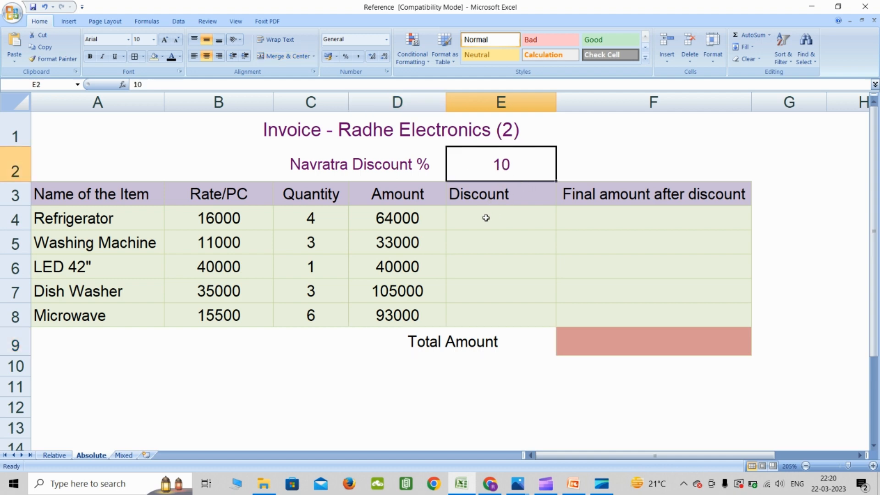
click(90, 219)
click(411, 224)
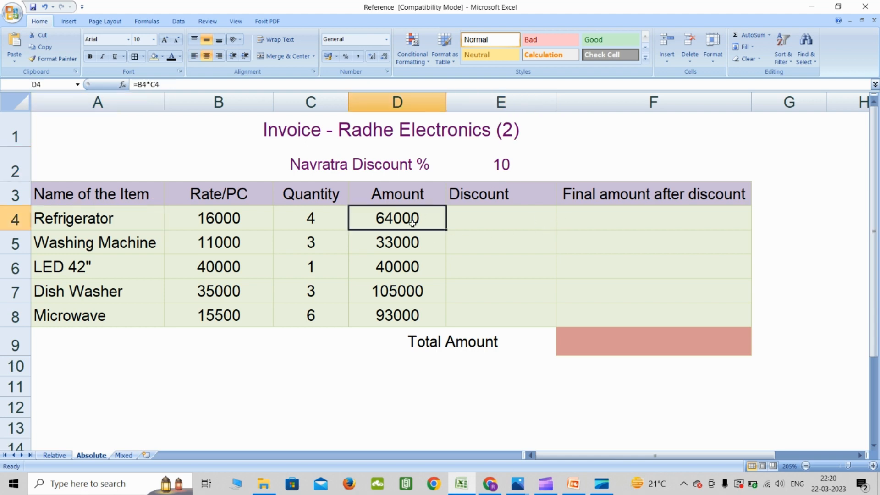
click(507, 165)
click(504, 221)
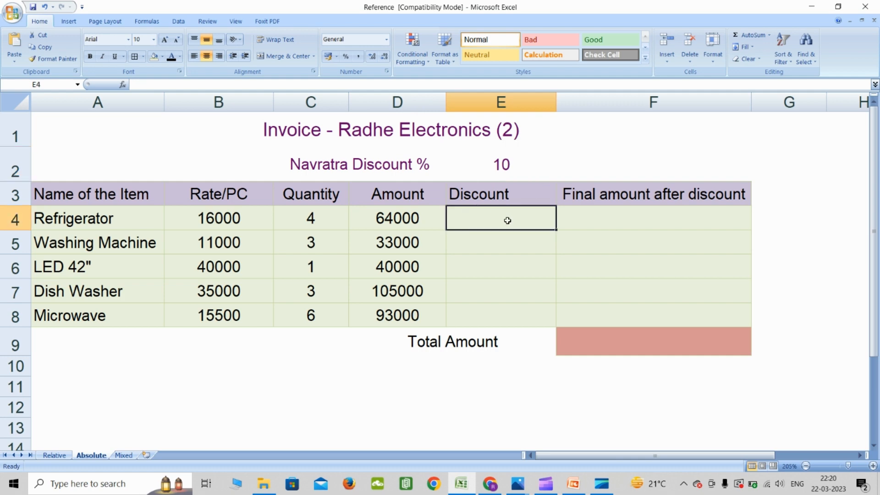
text(=)
click(407, 224)
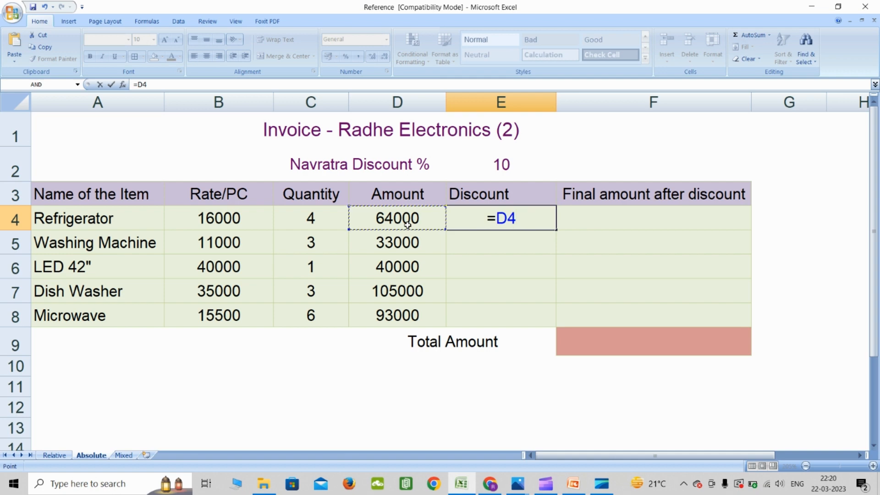
text(*)
click(483, 160)
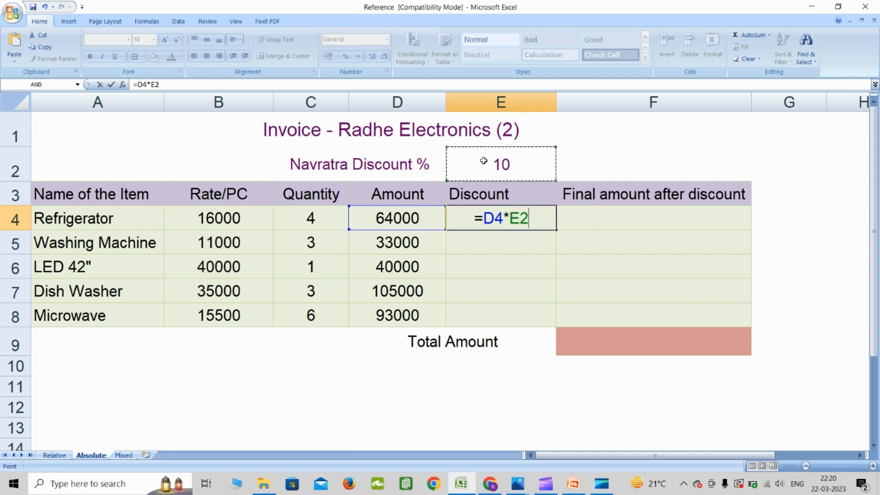
text(/100)
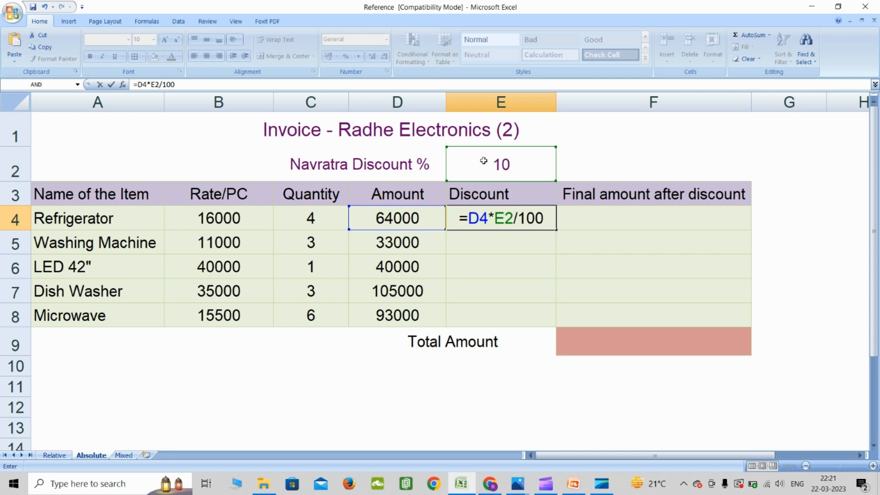
key(Return)
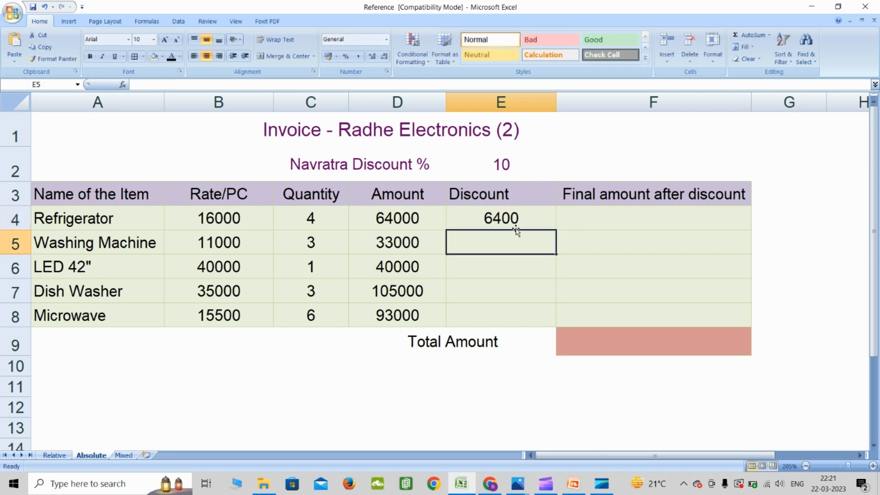
- Fill the Refrigerator's discount formula from E4 down through E8 and inspect the references in the formula copied to E5
click(522, 221)
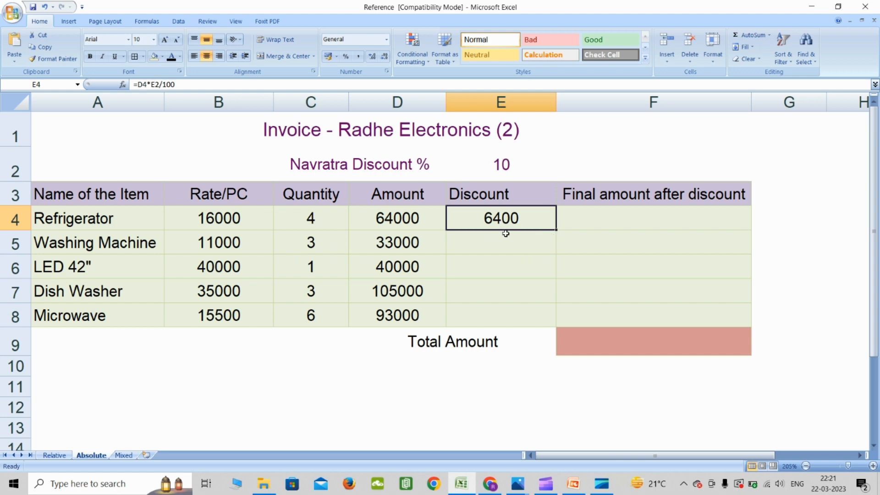
click(417, 253)
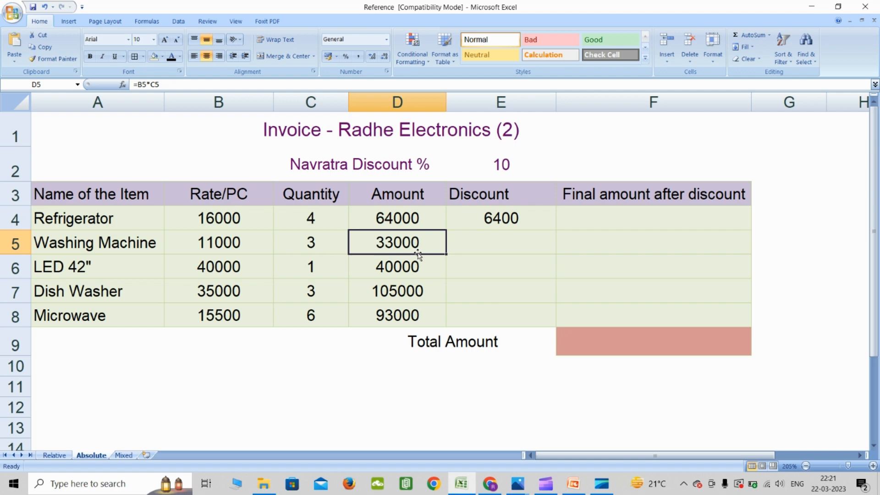
click(498, 175)
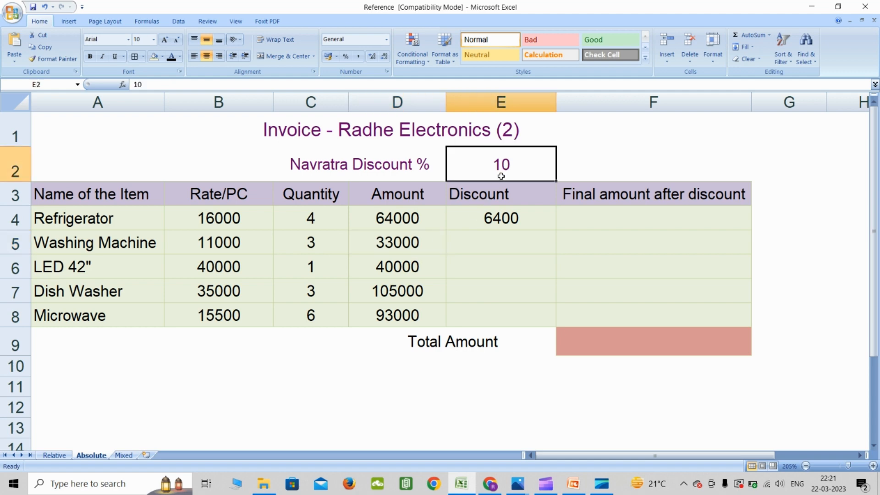
click(420, 242)
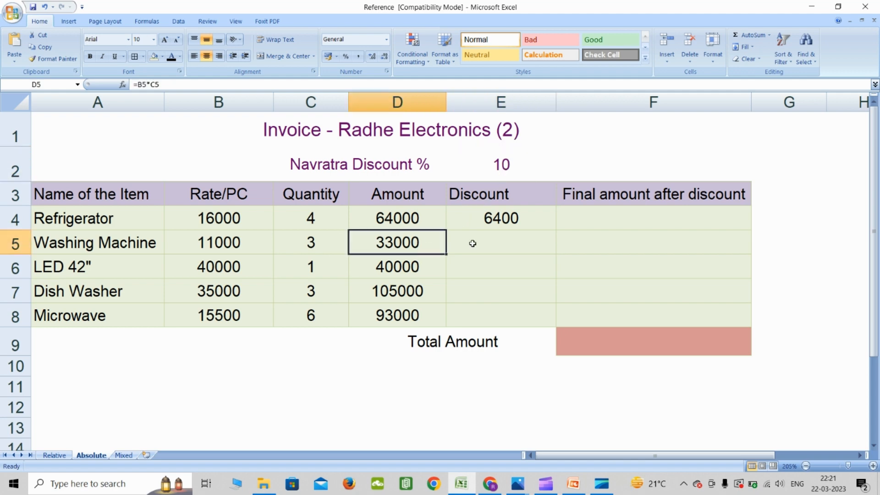
click(508, 222)
drag(556, 229, 554, 315)
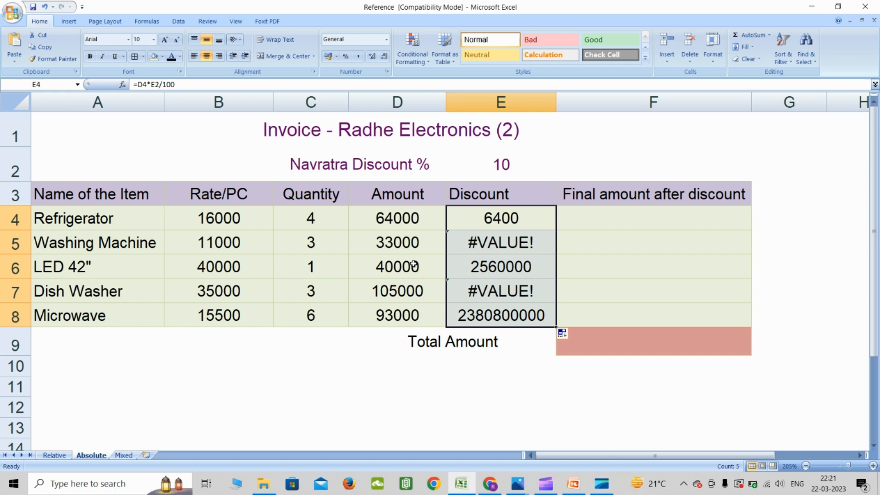
click(527, 240)
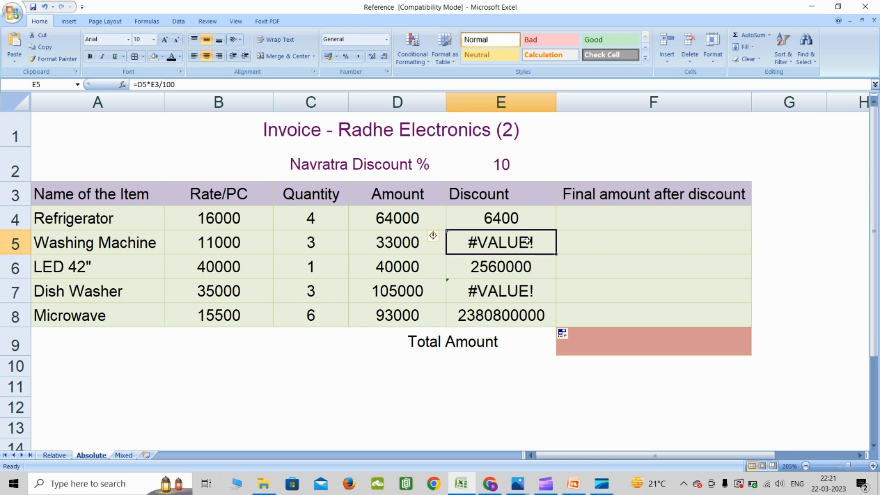
double_click(527, 240)
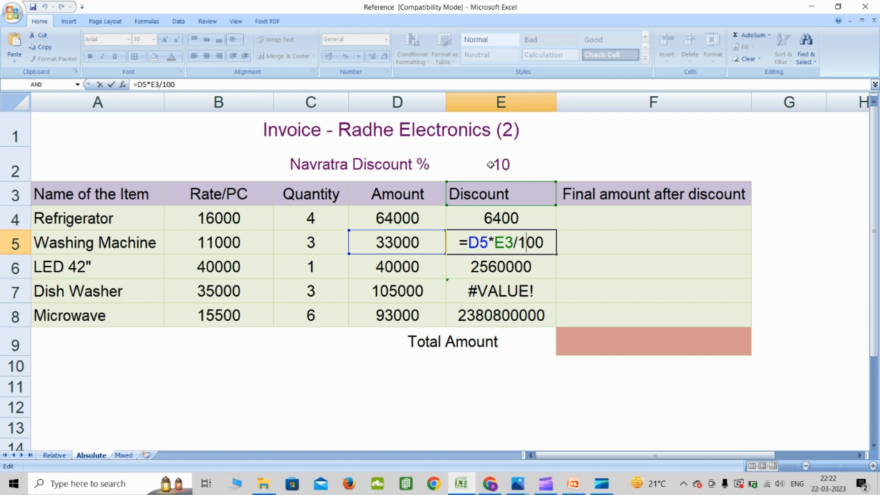
key(Escape)
- Make the discount percentage reference in E4 absolute so the formula reads =D4*$E$2/100, and fill it down through E8
double_click(526, 218)
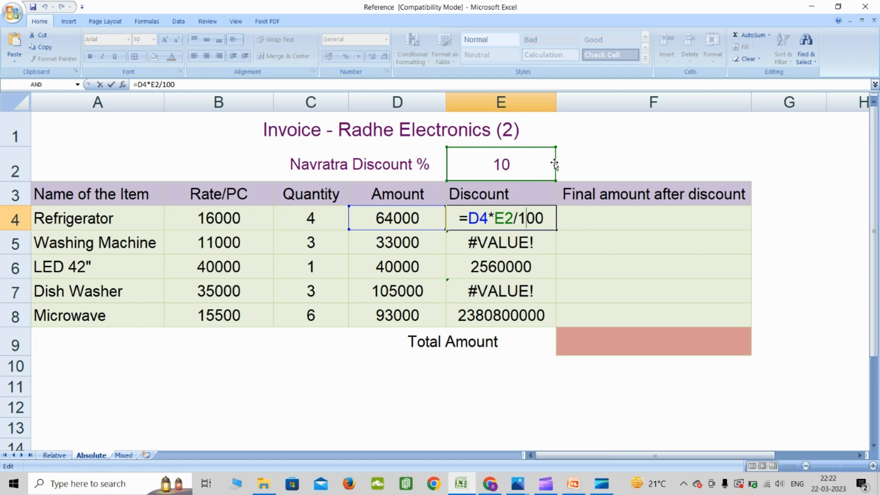
click(508, 218)
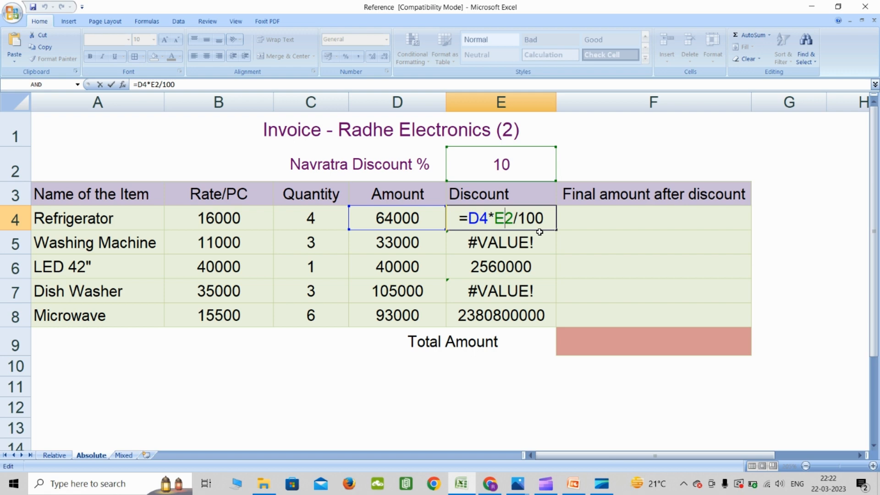
key(F4)
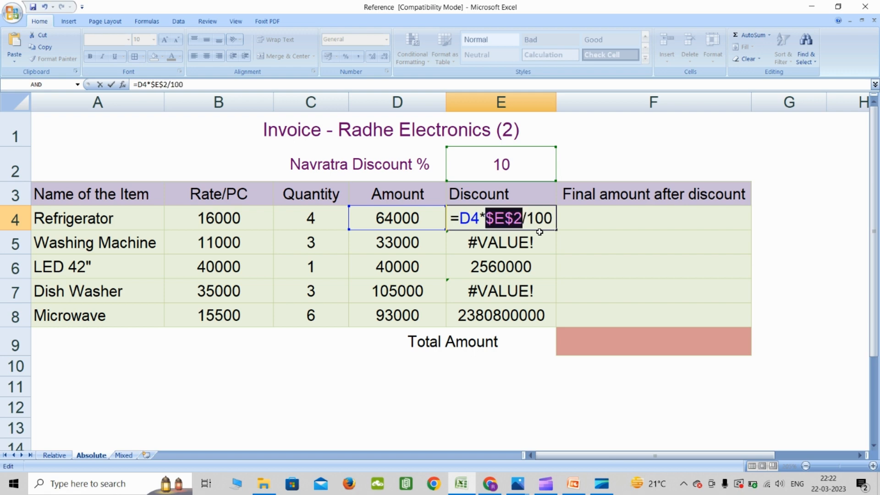
click(499, 220)
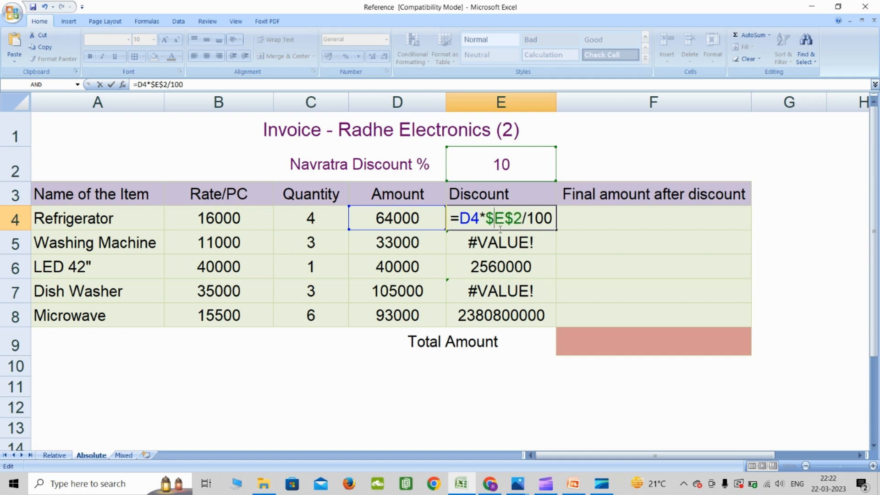
drag(491, 220, 485, 219)
click(512, 219)
drag(512, 219, 506, 219)
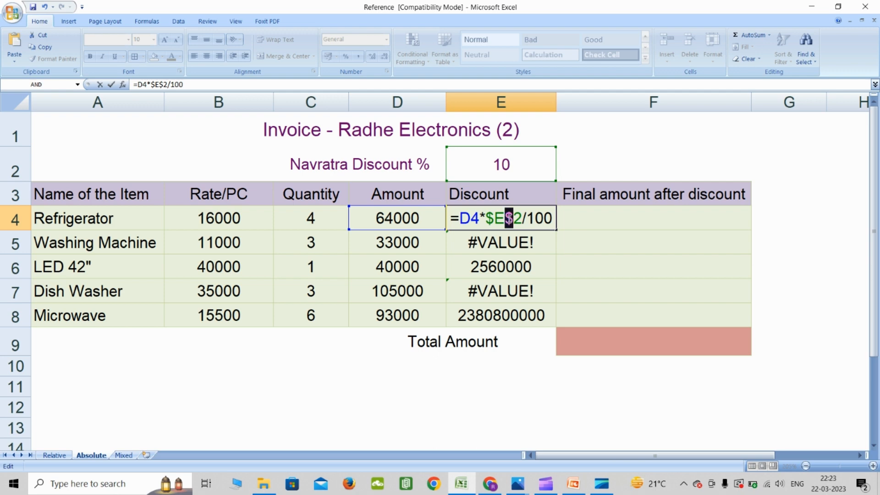
click(526, 219)
key(Return)
click(532, 213)
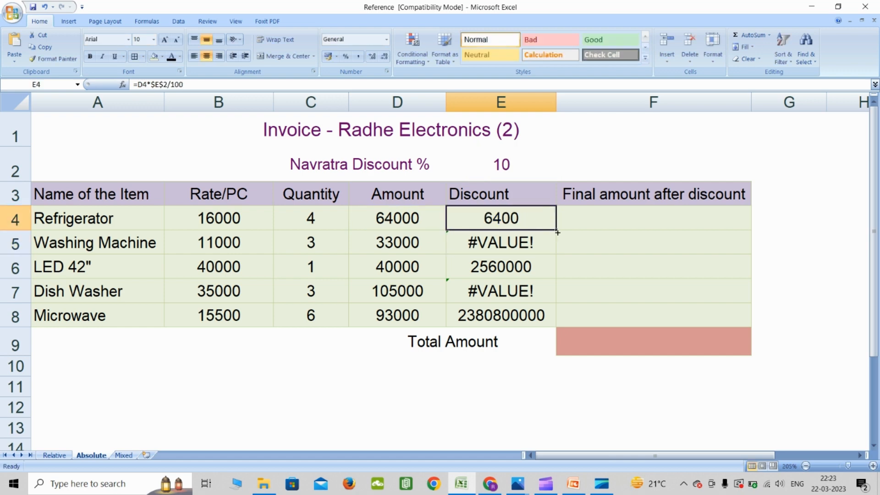
drag(557, 230, 549, 320)
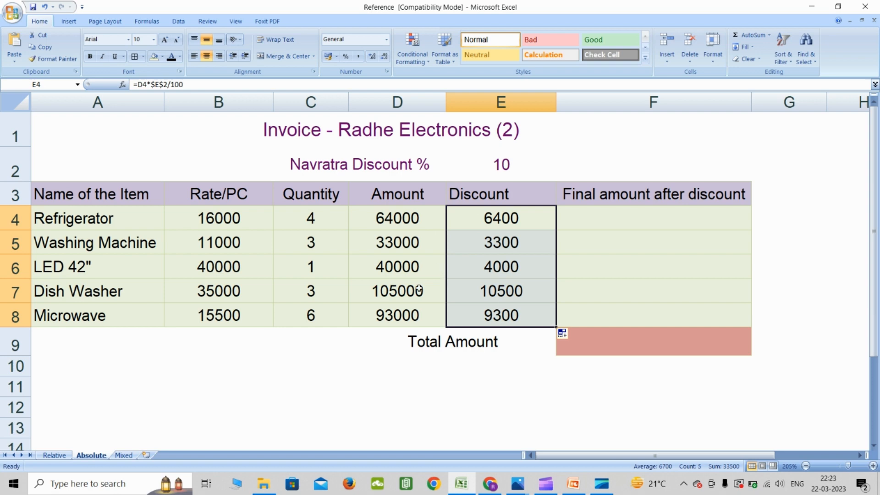
- Inspect the Washing Machine's discount formula in E5, checking the relative amount reference and the absolute discount percentage reference
click(411, 248)
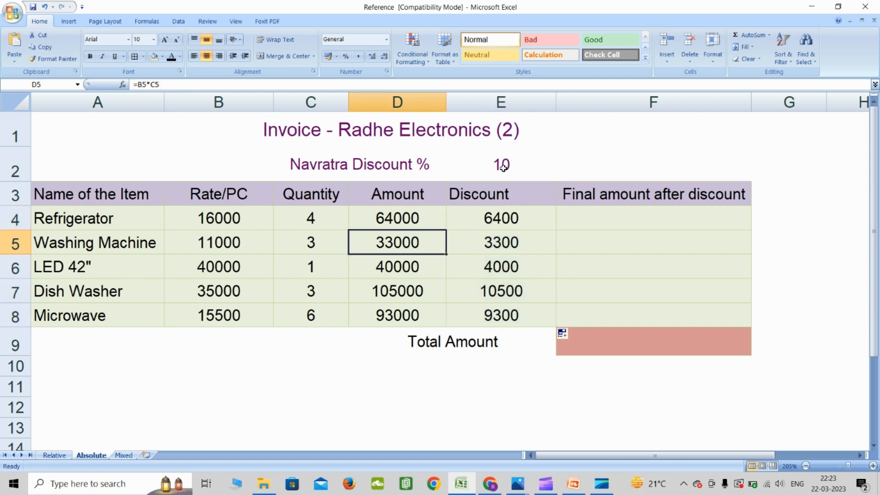
click(502, 245)
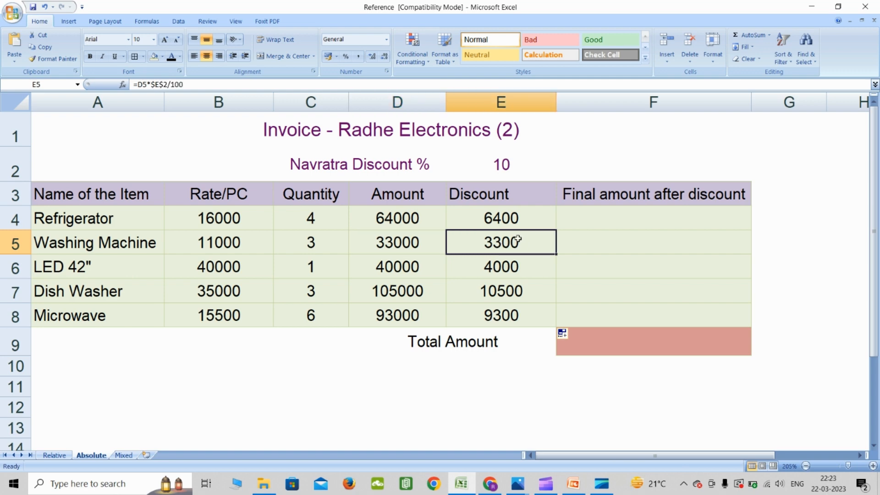
double_click(517, 240)
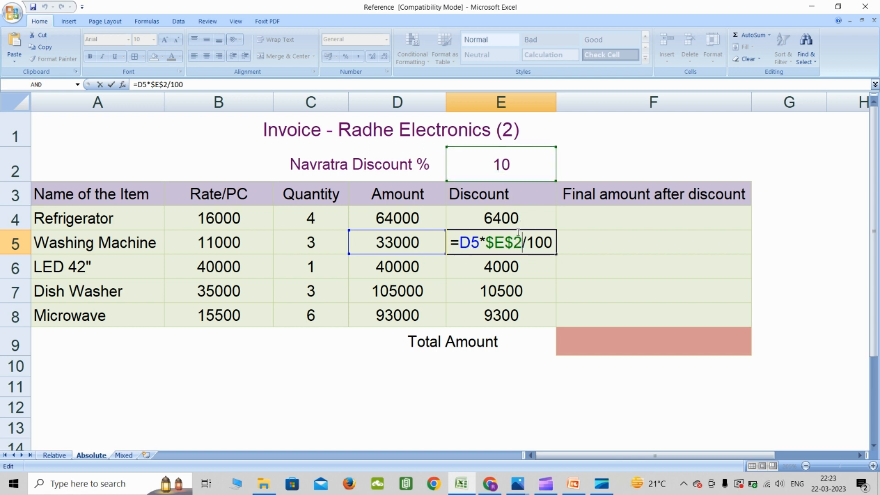
drag(522, 242, 485, 242)
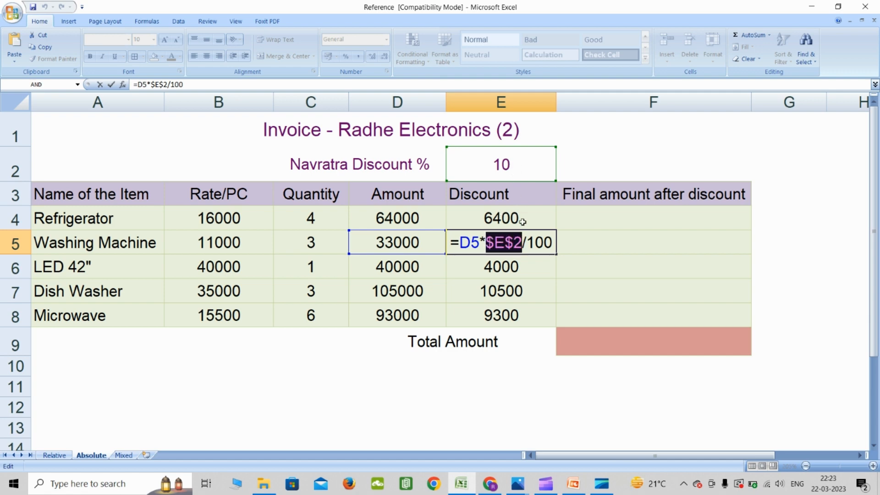
click(522, 242)
drag(523, 242, 485, 242)
key(ctrl+Return)
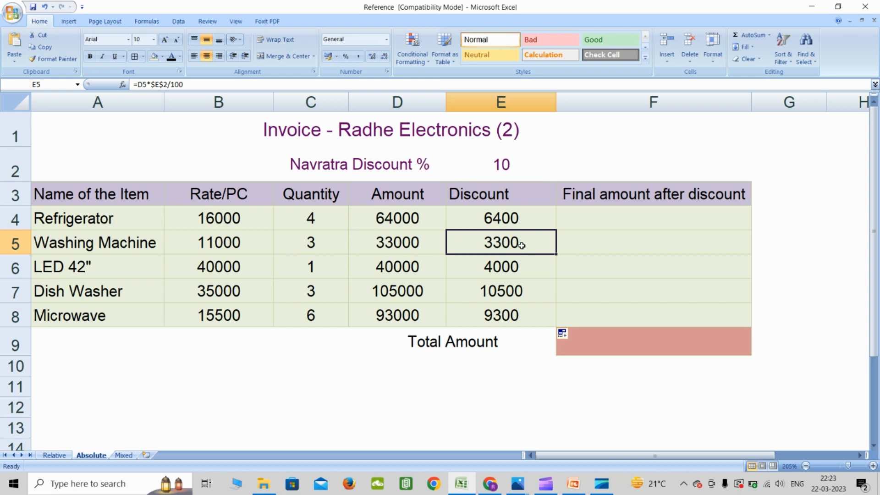
- Examine the absolute reference to the discount percentage in the Refrigerator's discount formula in E4
double_click(520, 222)
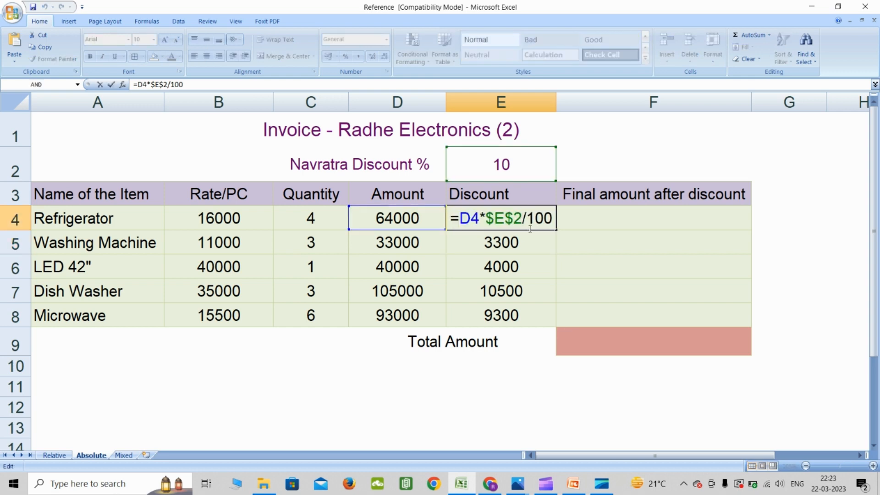
drag(523, 218, 485, 218)
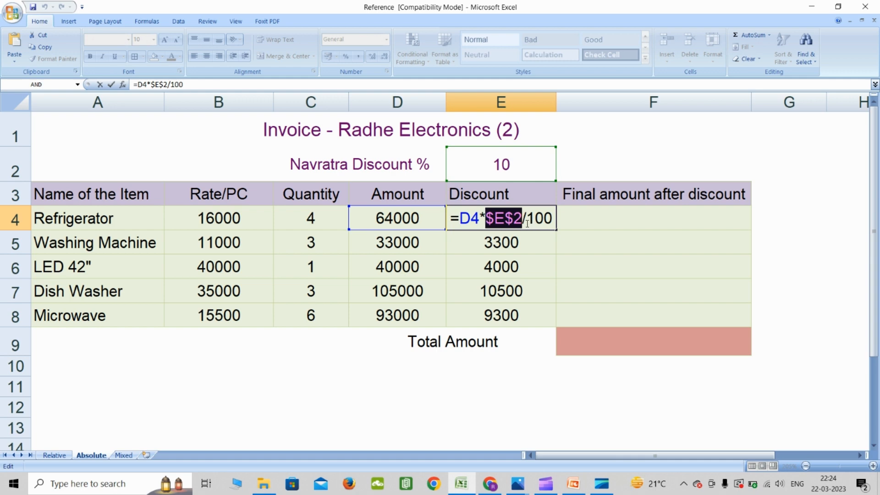
click(523, 220)
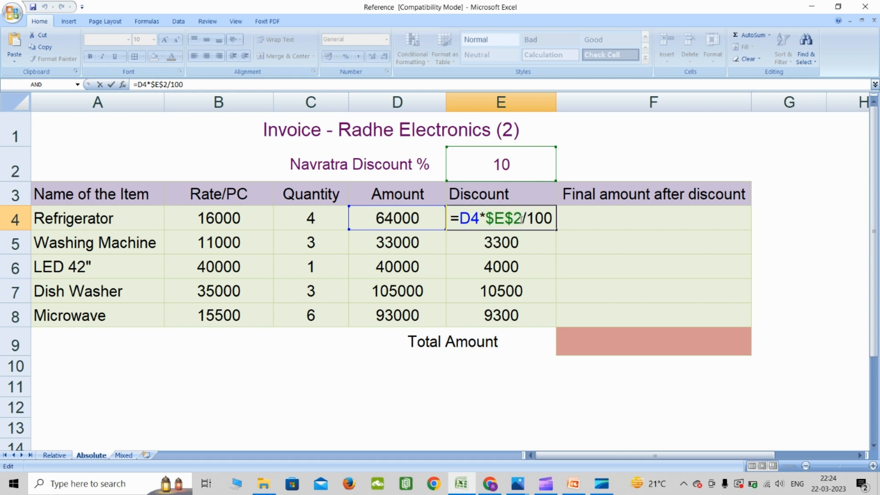
drag(519, 219, 498, 219)
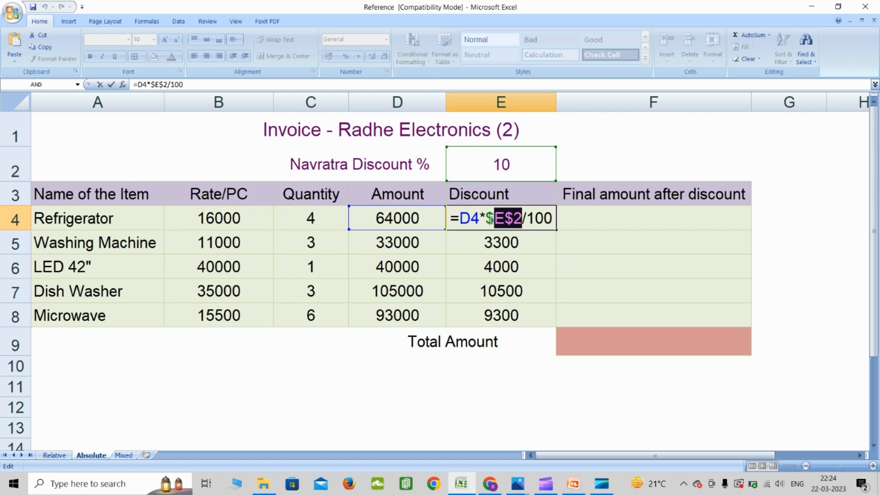
key(Return)
double_click(543, 219)
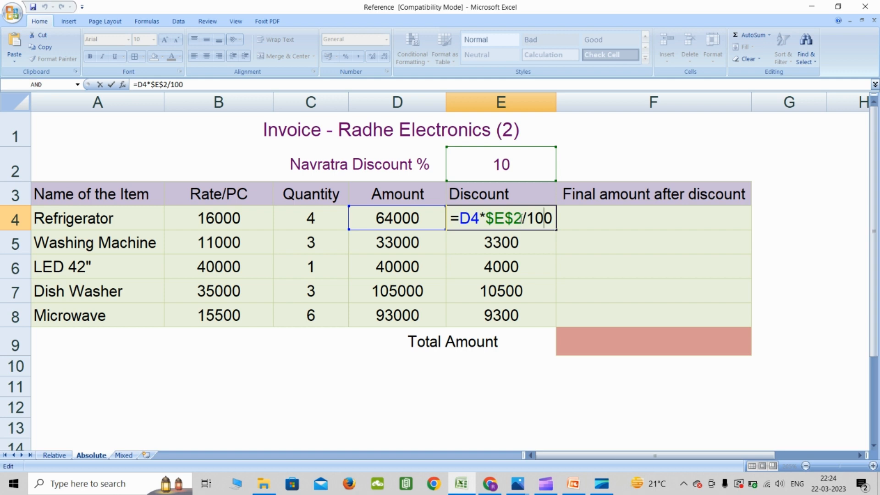
drag(521, 219, 499, 218)
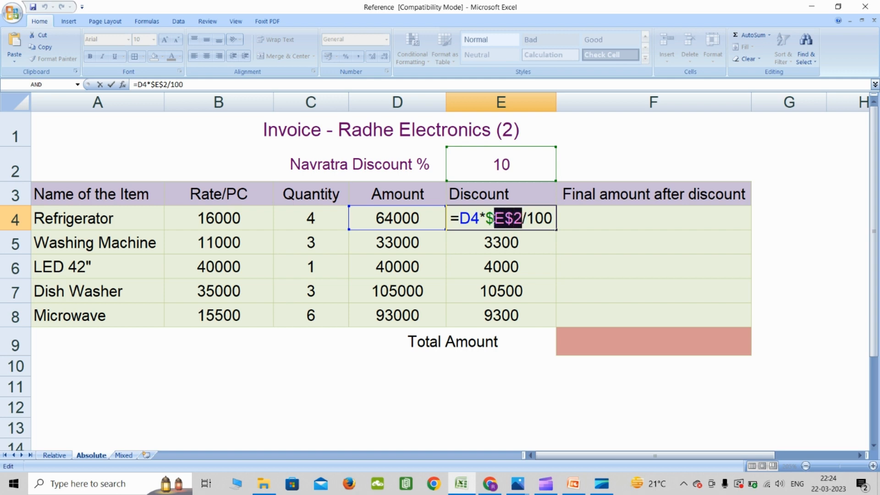
click(504, 218)
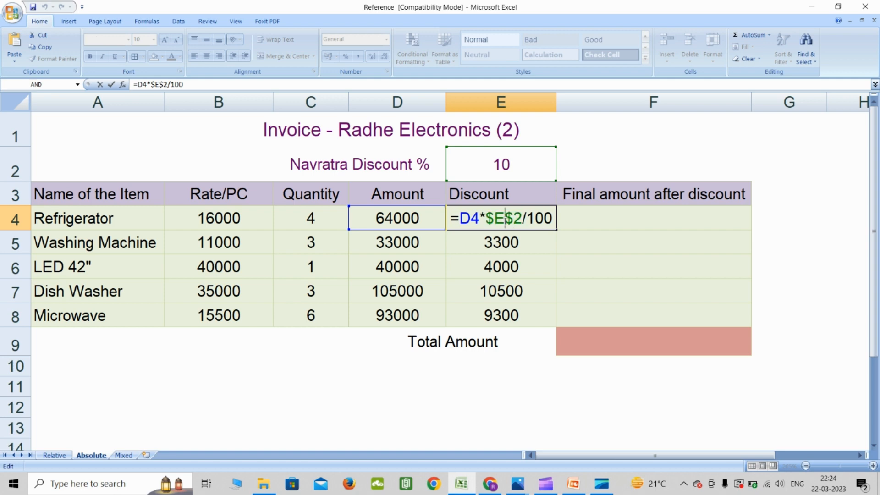
key(ctrl+Return)
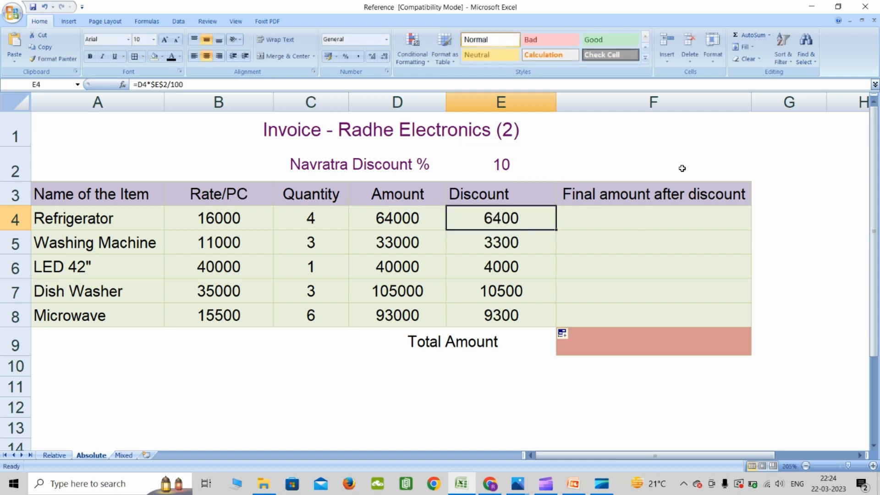
- Calculate the Refrigerator's final amount after discount in F4 with the formula =D4-E4
click(421, 221)
click(506, 217)
click(607, 215)
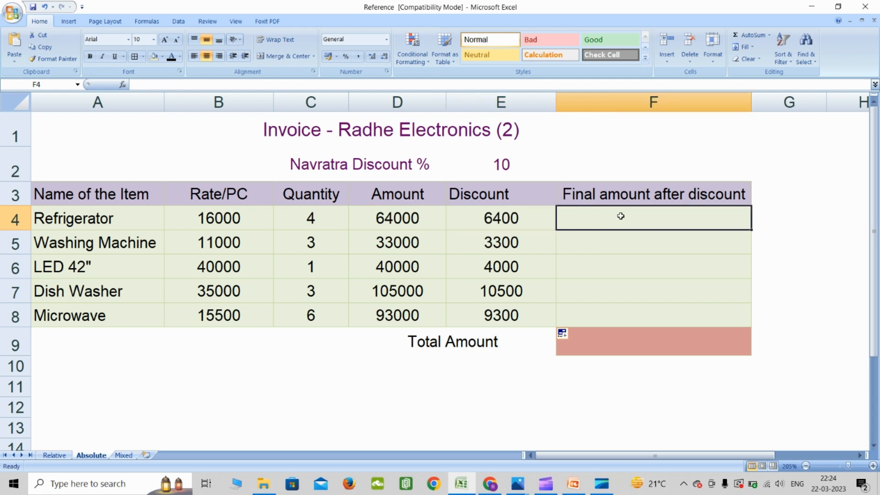
text(=)
click(413, 218)
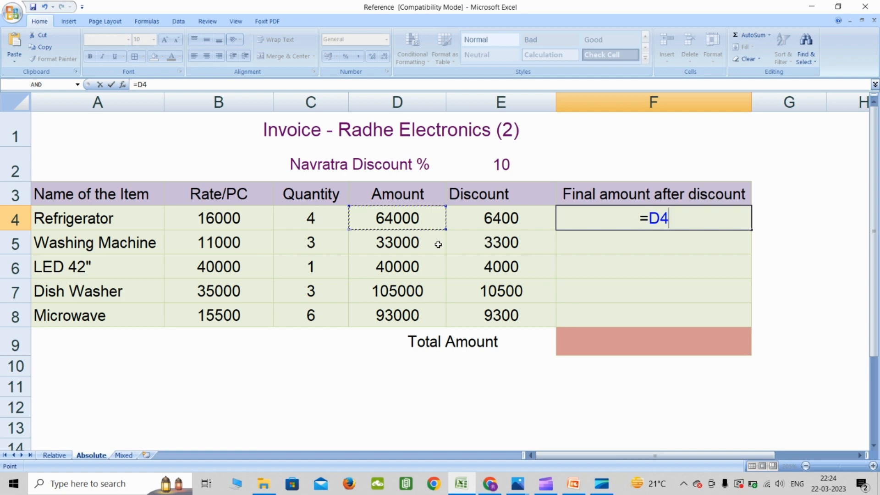
text(-)
click(514, 218)
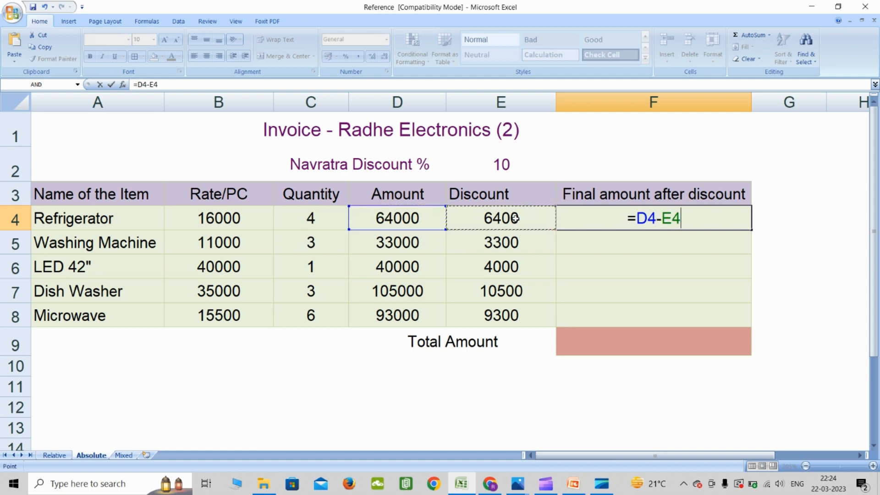
key(Return)
click(691, 219)
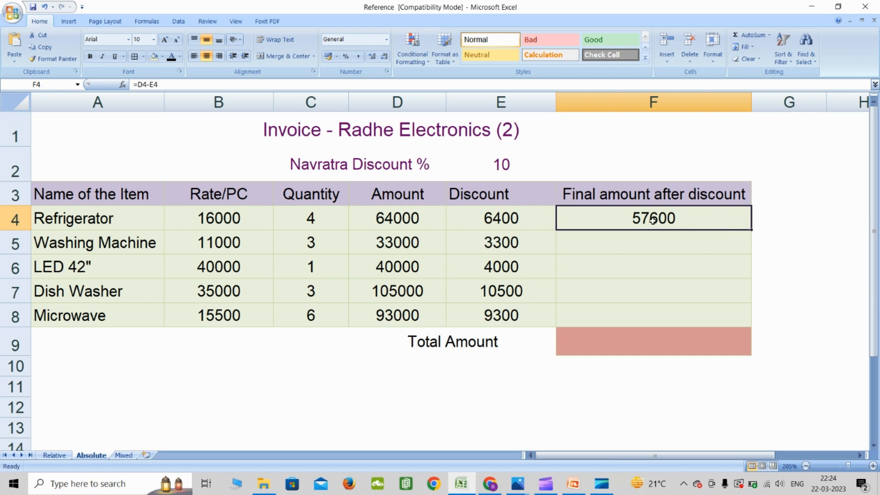
- Compare the amount and discount cells in rows 4 and 5 with the references used by the final amount formula in F4
click(430, 227)
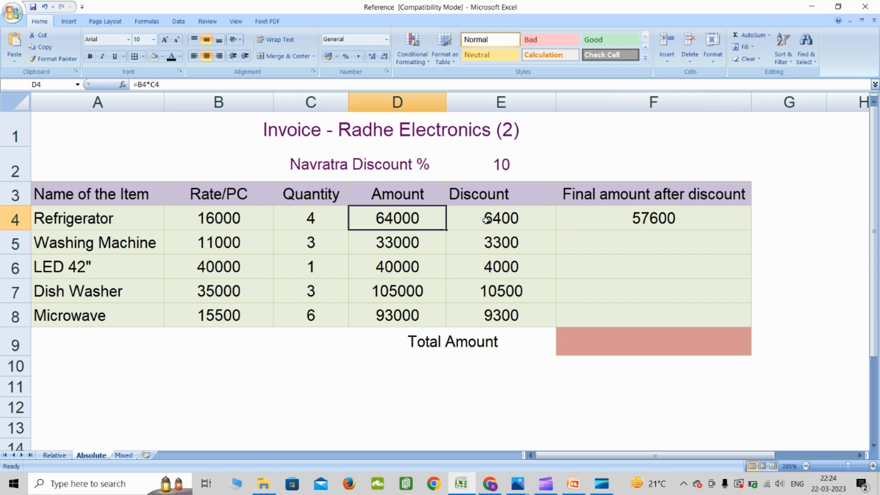
click(506, 219)
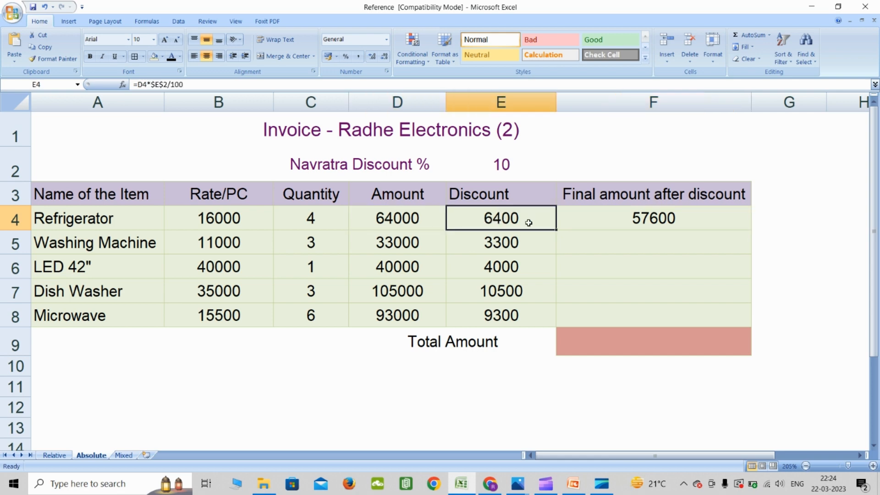
click(2, 223)
click(646, 221)
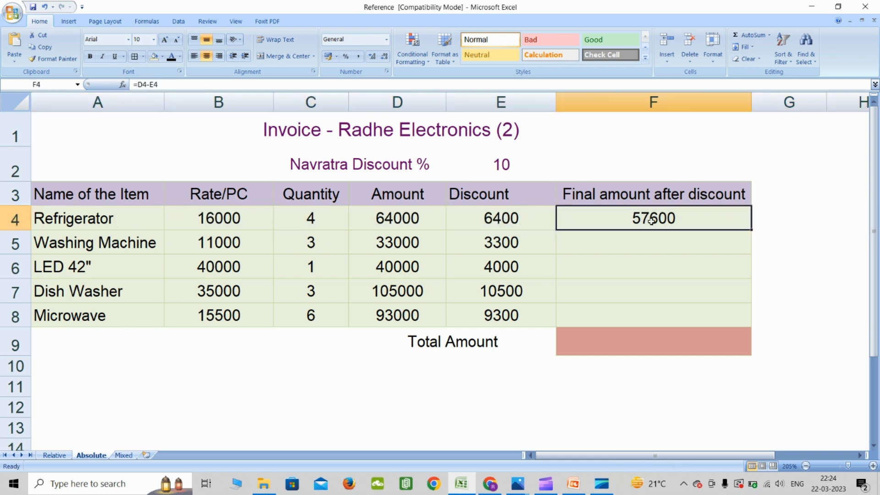
click(423, 246)
click(506, 245)
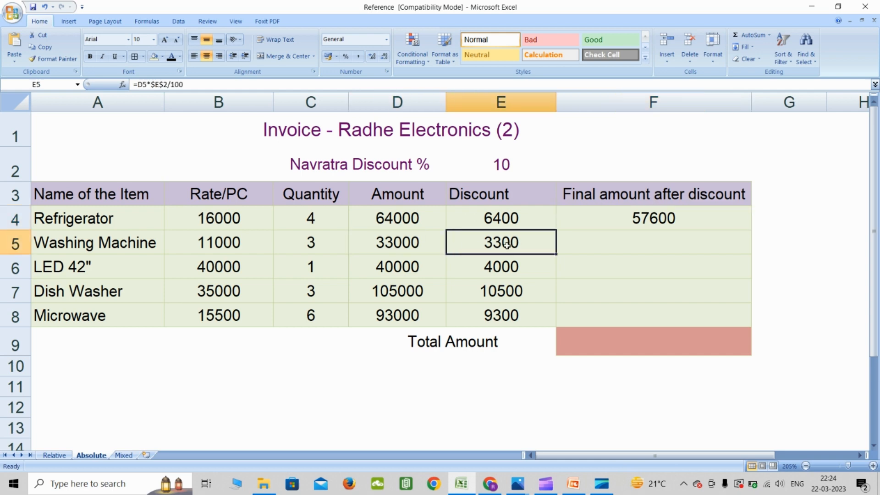
click(396, 249)
click(644, 226)
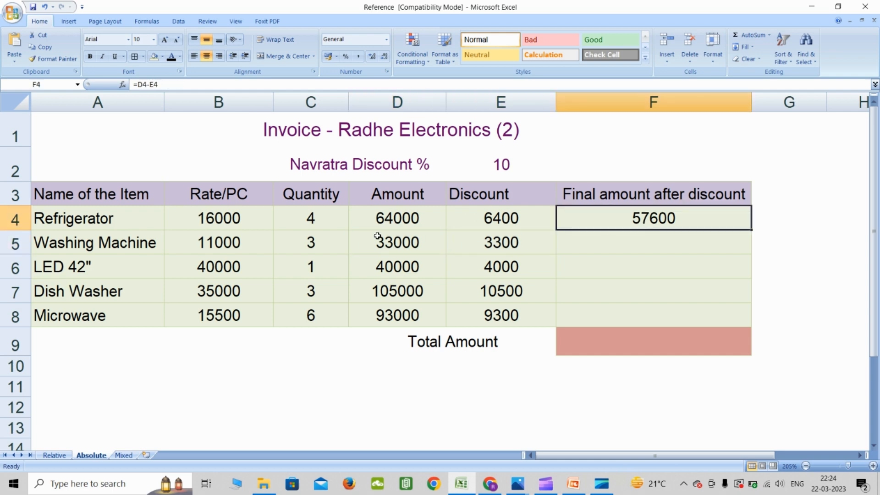
click(420, 223)
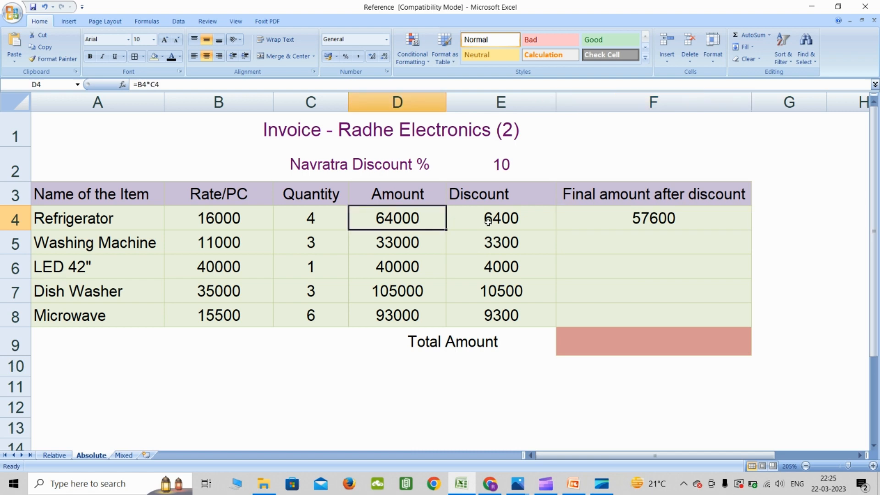
click(488, 222)
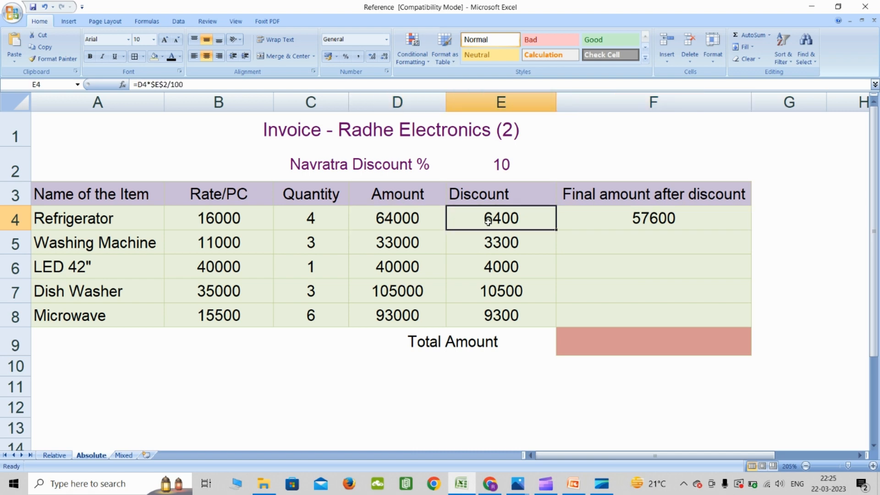
click(13, 219)
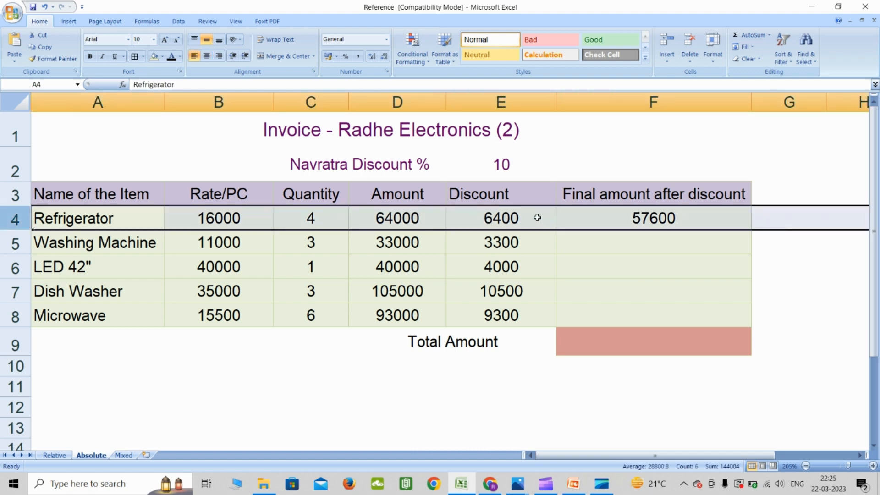
- Fill the final amount formula from F4 down through F8 and inspect the copied formulas in F5 and F6
click(679, 217)
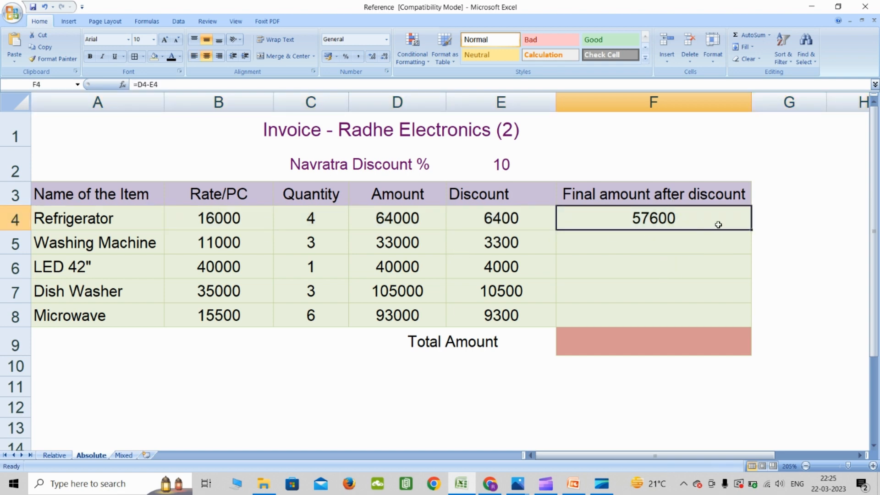
drag(752, 231, 742, 319)
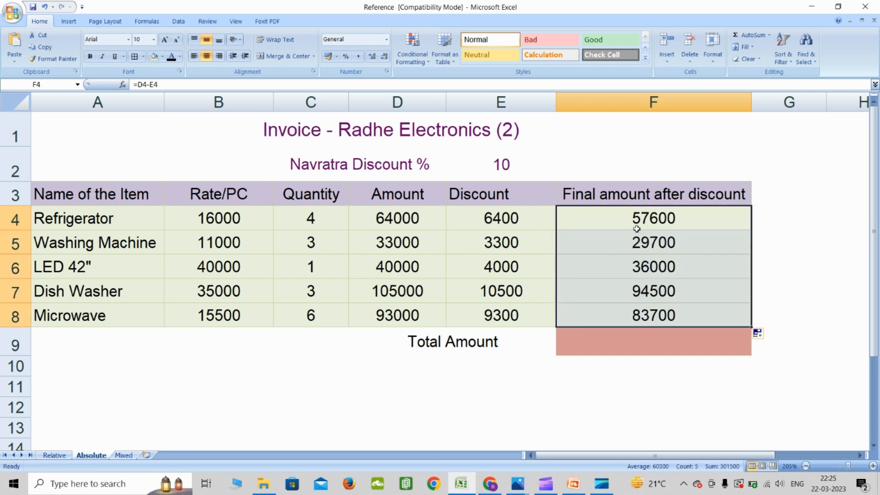
double_click(665, 244)
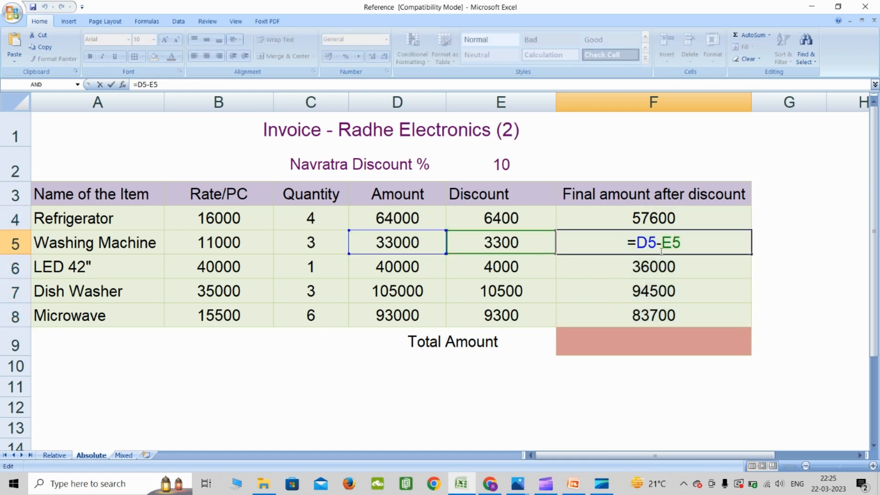
key(Escape)
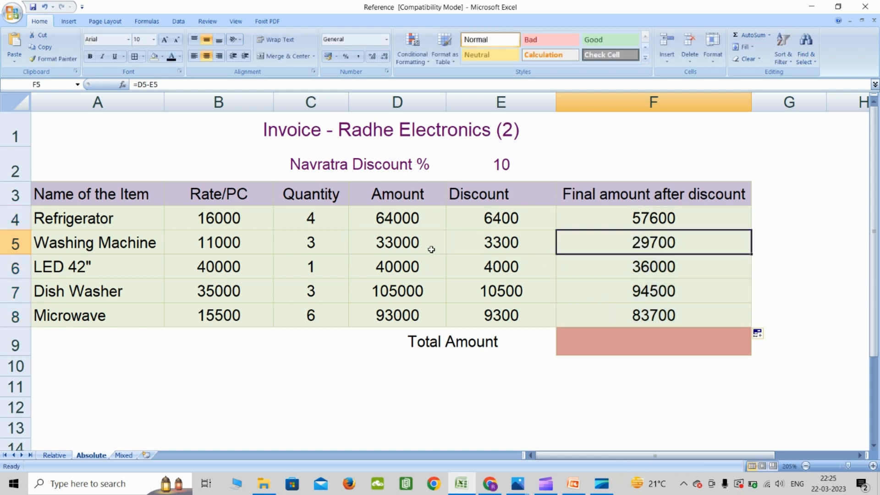
double_click(654, 271)
key(Escape)
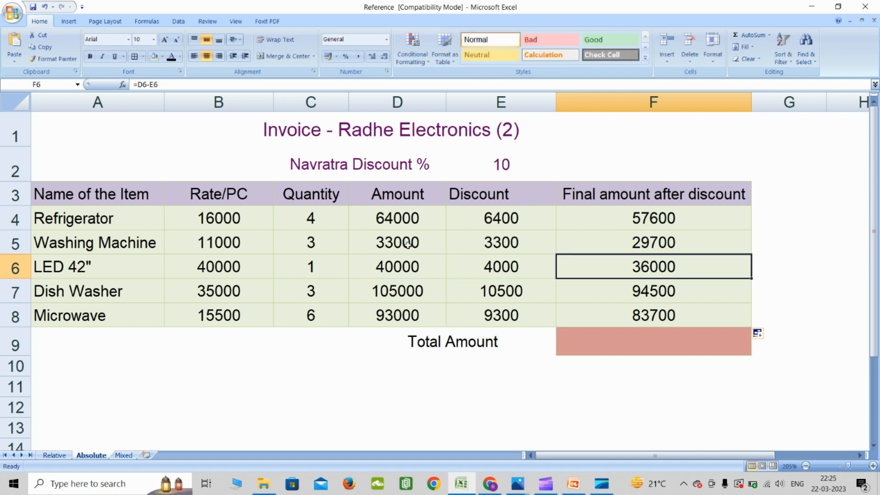
- Review the Washing Machine's amount, discount and final amount cells, and compare the relative references with the formula in F4
click(670, 242)
click(404, 246)
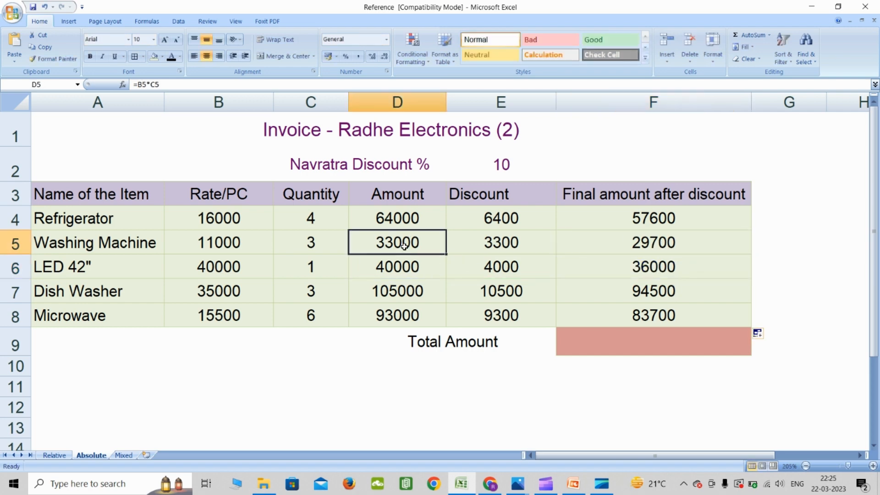
click(511, 246)
click(697, 246)
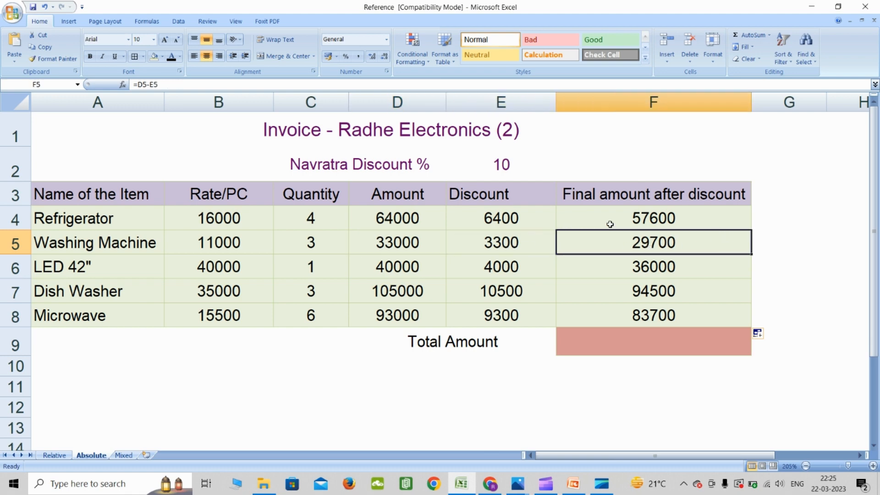
double_click(659, 218)
key(ctrl+Return)
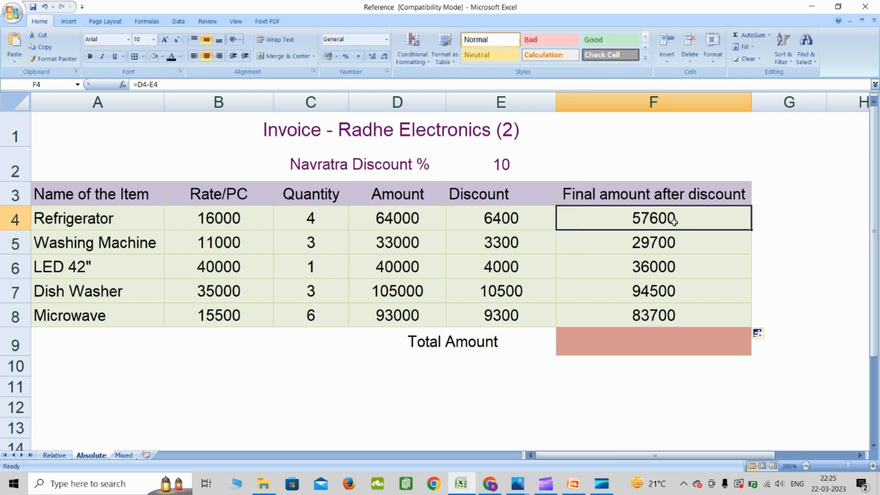
double_click(674, 222)
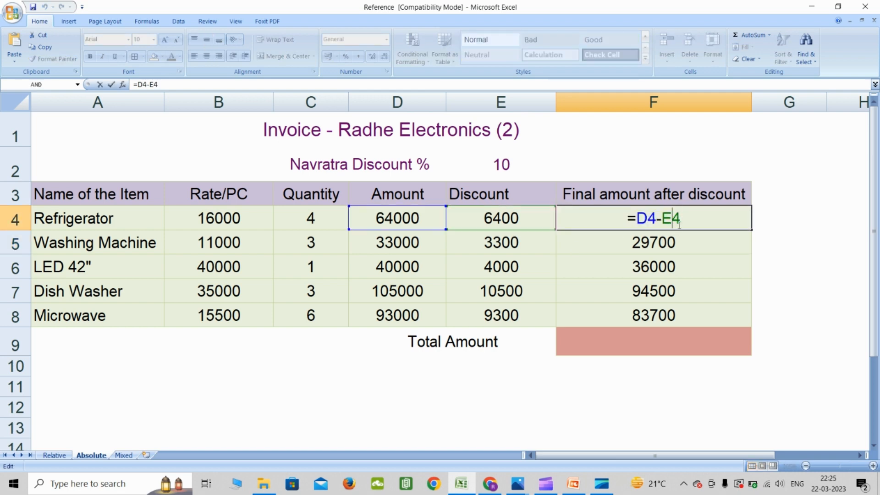
key(Escape)
- Total the final amounts in F9 with the formula =SUM(F4:F8), and check the Navratra discount percentage in E2
click(646, 340)
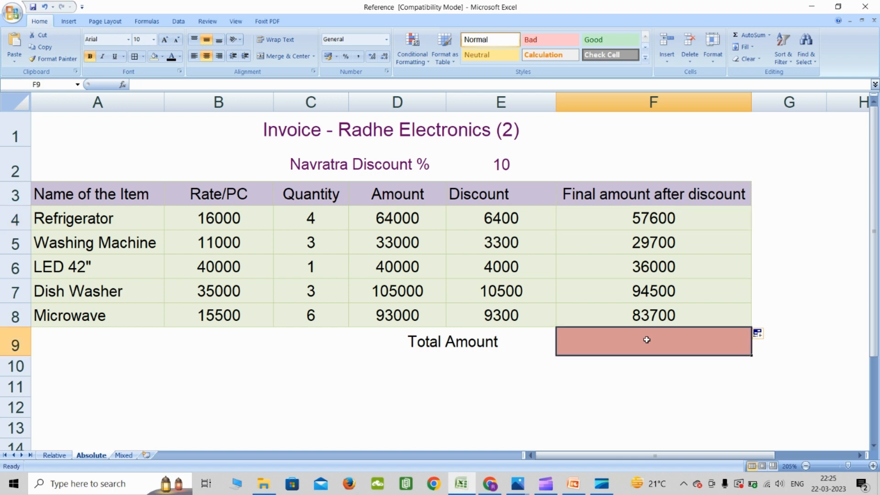
text(=sum()
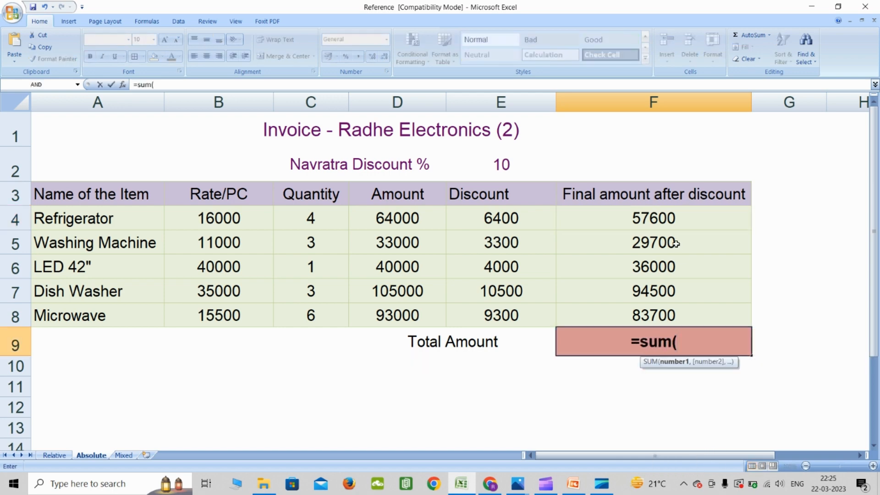
drag(676, 219, 663, 314)
text())
key(Return)
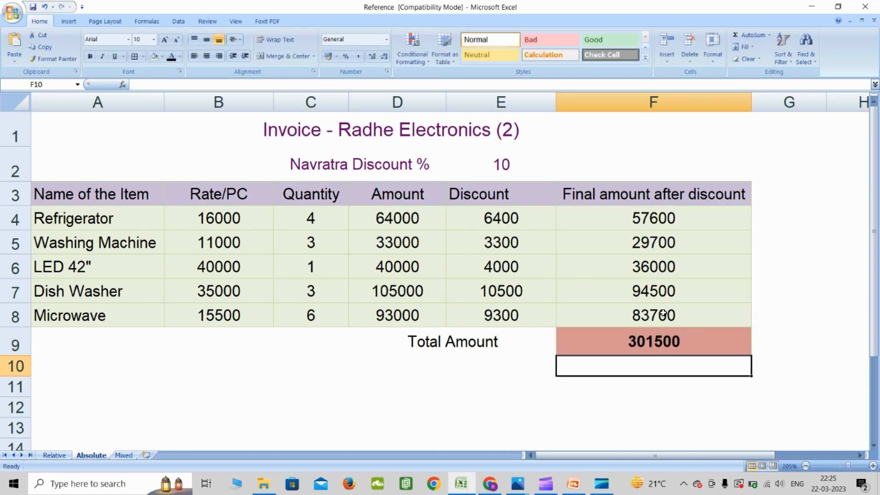
click(668, 344)
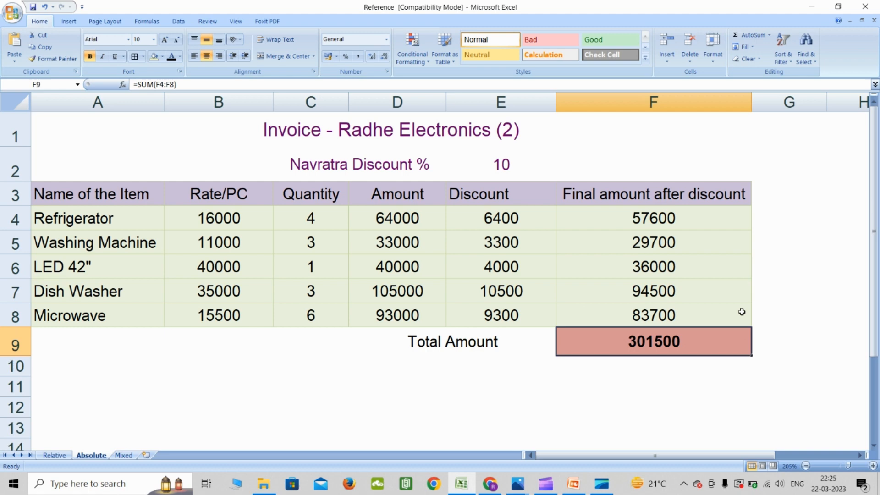
click(504, 168)
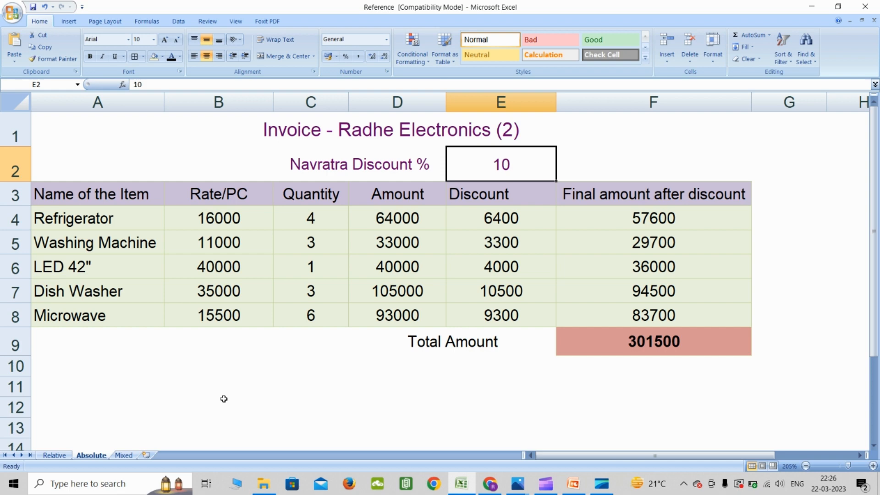
- Open the Mixed sheet and review the Rate Chart's items, rates, months and the discount percentage above each month
click(124, 455)
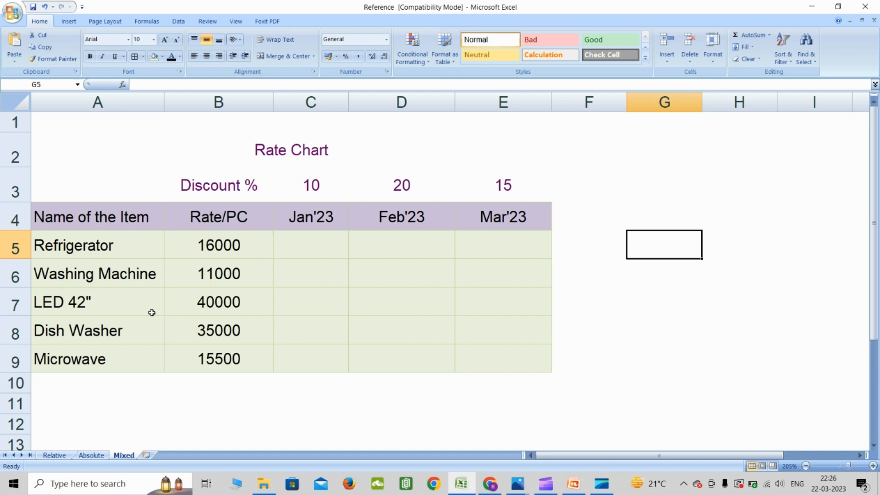
click(136, 246)
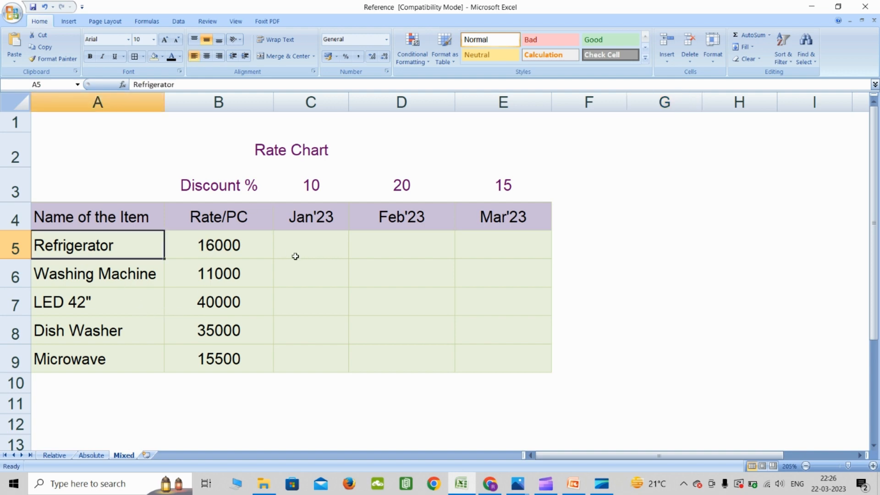
click(249, 246)
click(167, 277)
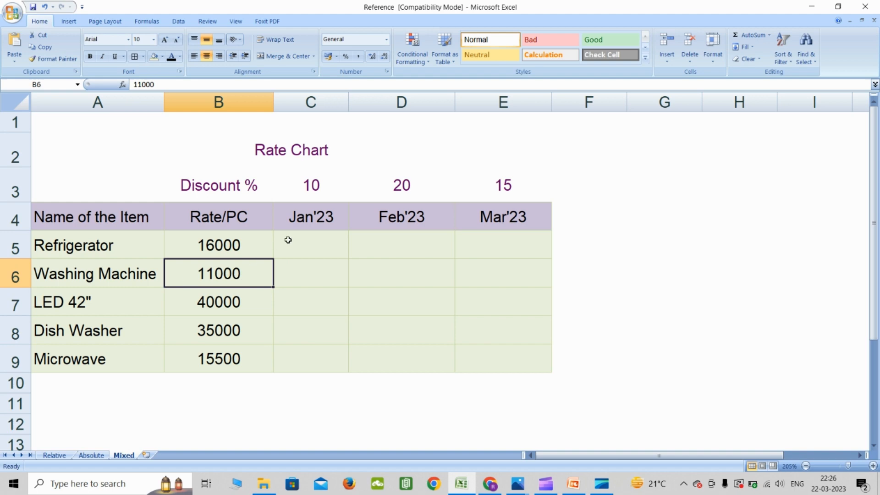
click(313, 224)
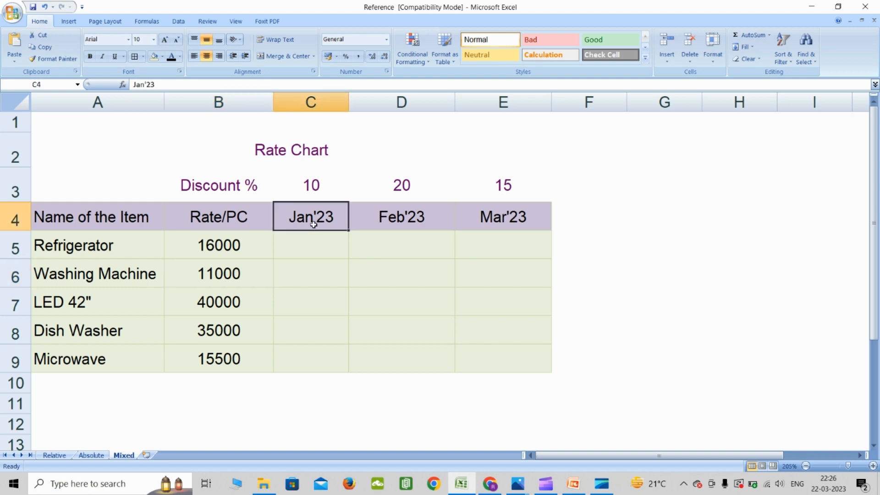
click(316, 190)
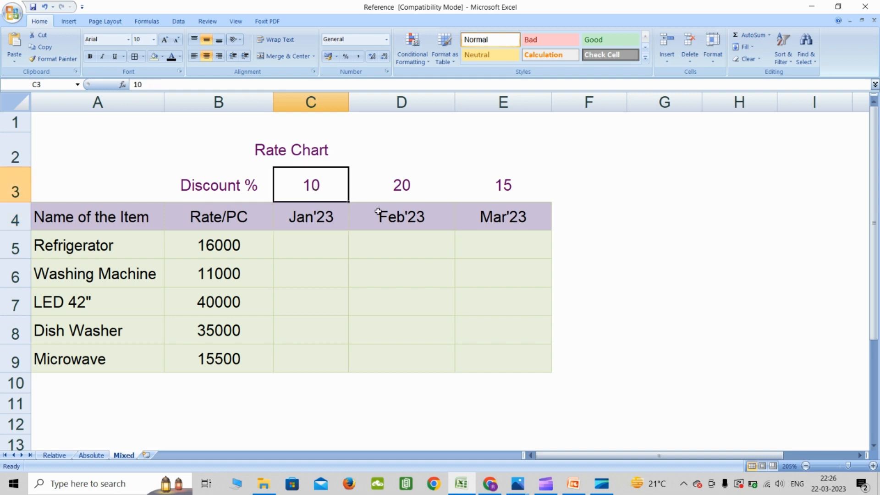
click(409, 217)
click(410, 188)
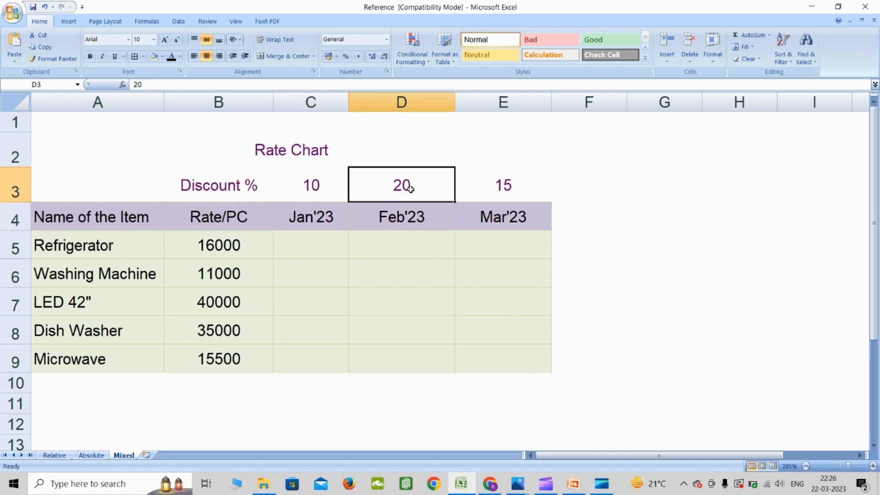
click(534, 220)
click(521, 190)
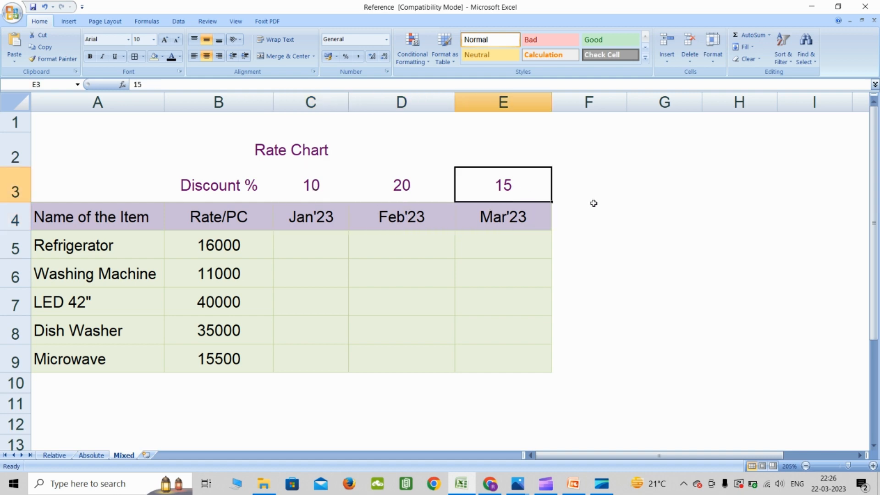
- Go through the empty January, February and March cells for the Refrigerator, Washing Machine and LED 42" rows
click(341, 247)
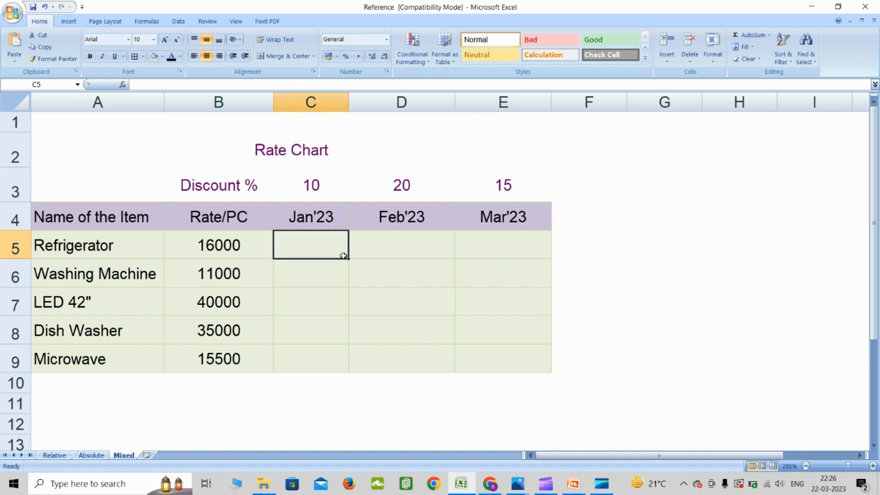
click(385, 245)
click(498, 243)
click(336, 275)
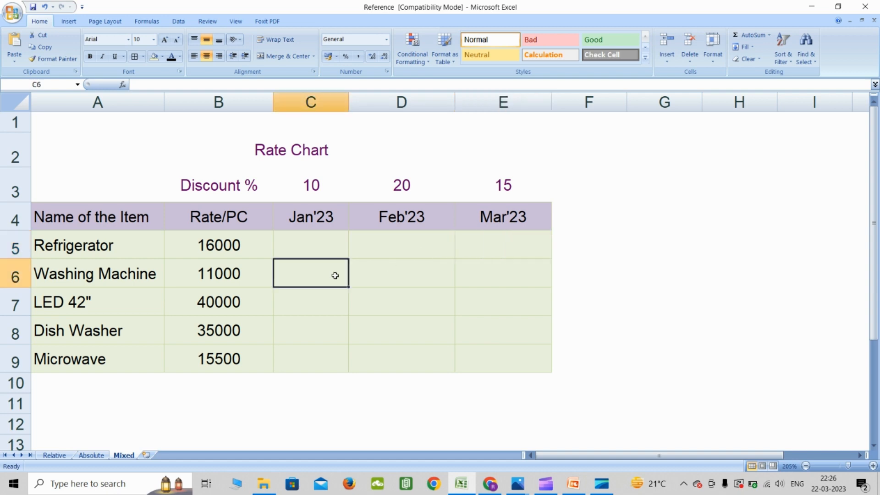
click(403, 272)
click(513, 268)
click(332, 314)
click(407, 303)
click(507, 299)
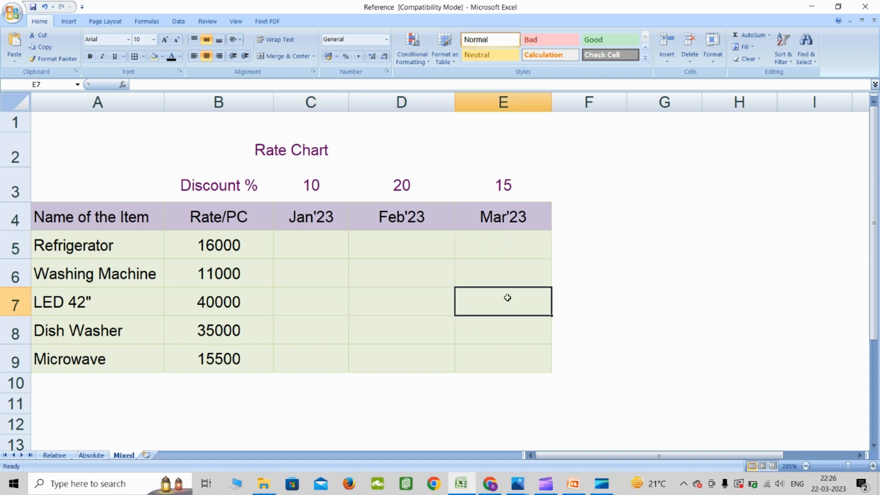
- Enter the formula =B5*$C$3 in C5, multiplying the Refrigerator's rate by an absolute reference to the January discount
click(323, 244)
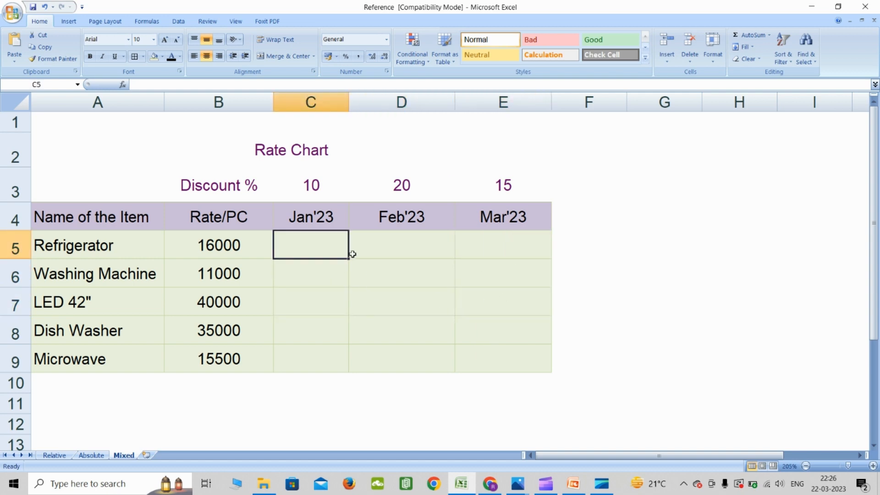
text(=)
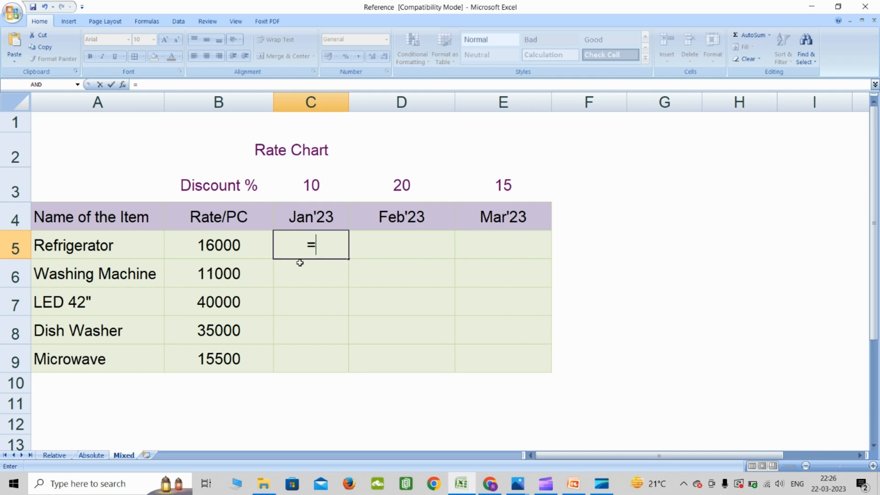
click(243, 240)
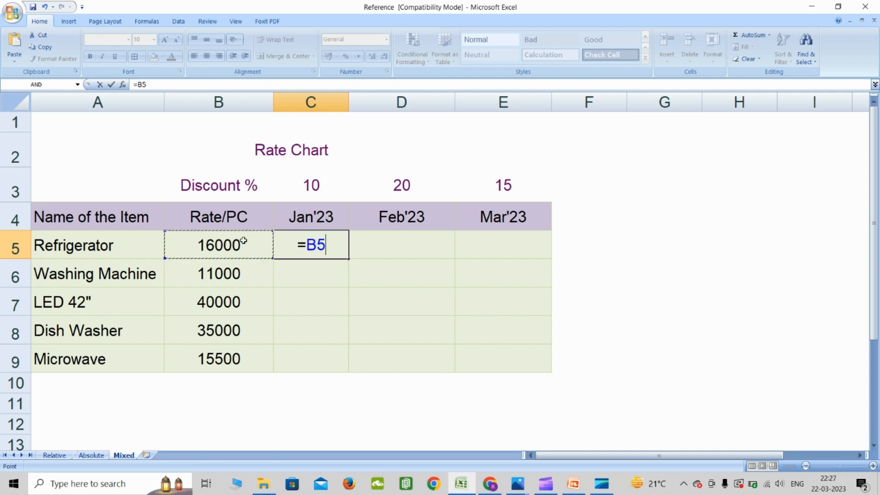
text(*)
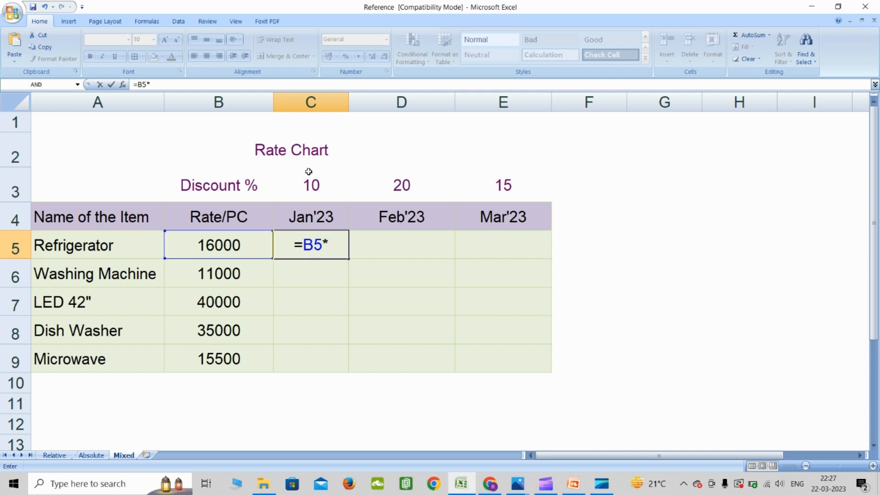
click(308, 181)
click(328, 244)
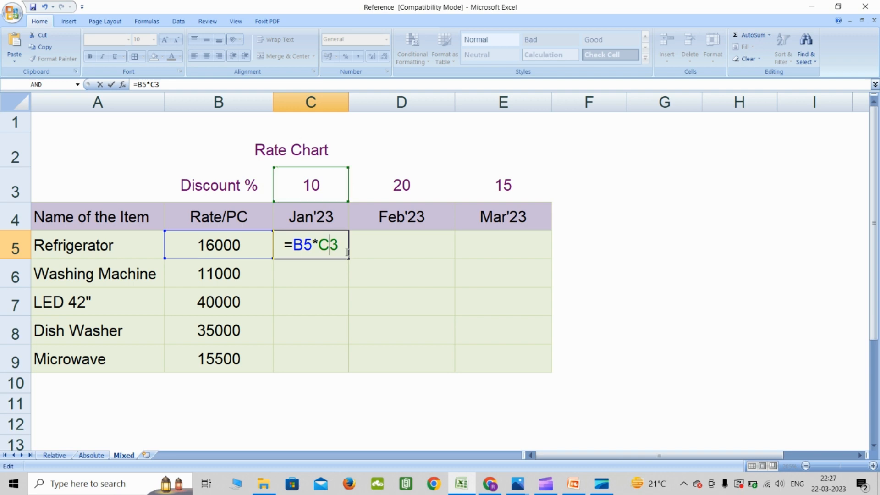
key(F4)
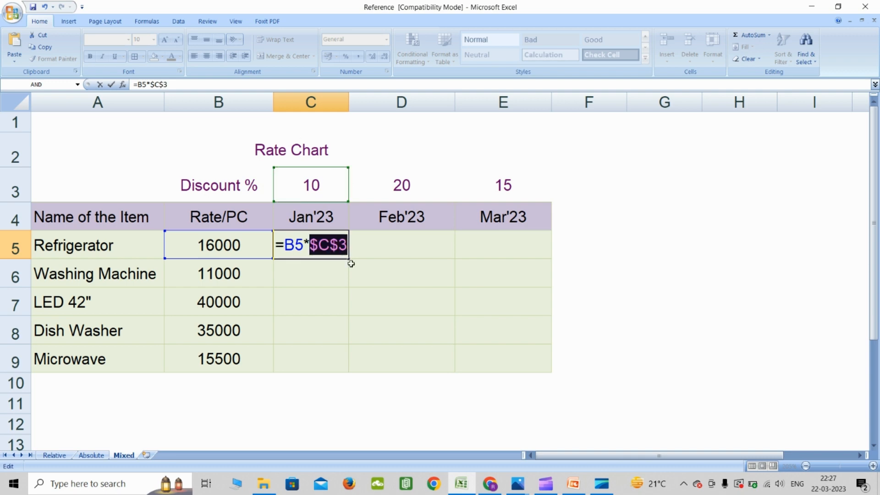
key(Return)
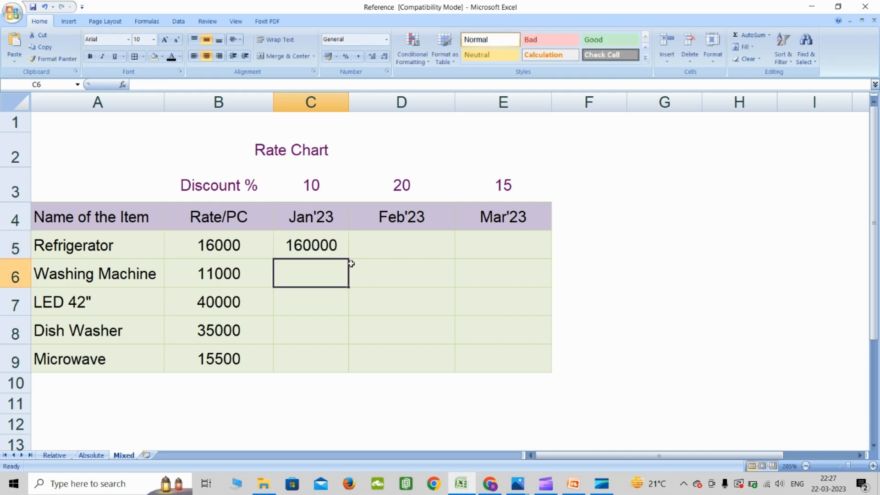
- Extend the formula in C5 to =B5*$C$3/100 so the January discount is calculated as a percentage
double_click(318, 245)
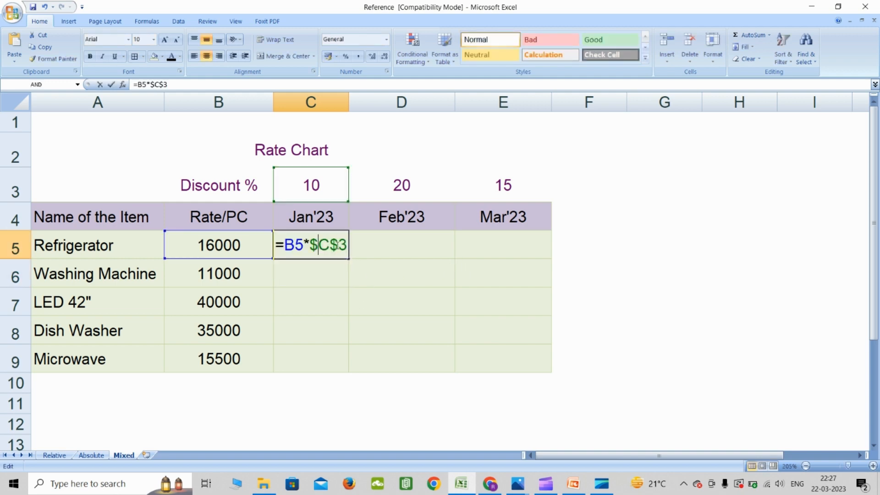
click(347, 245)
text(/100)
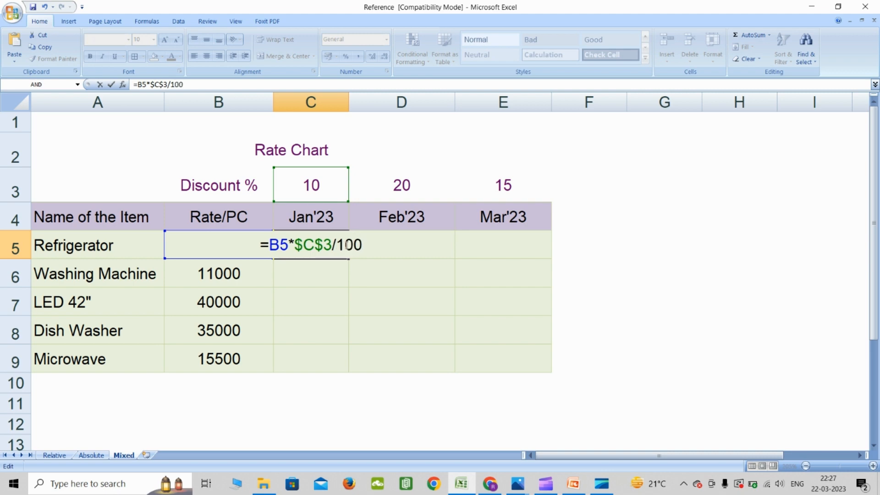
key(Return)
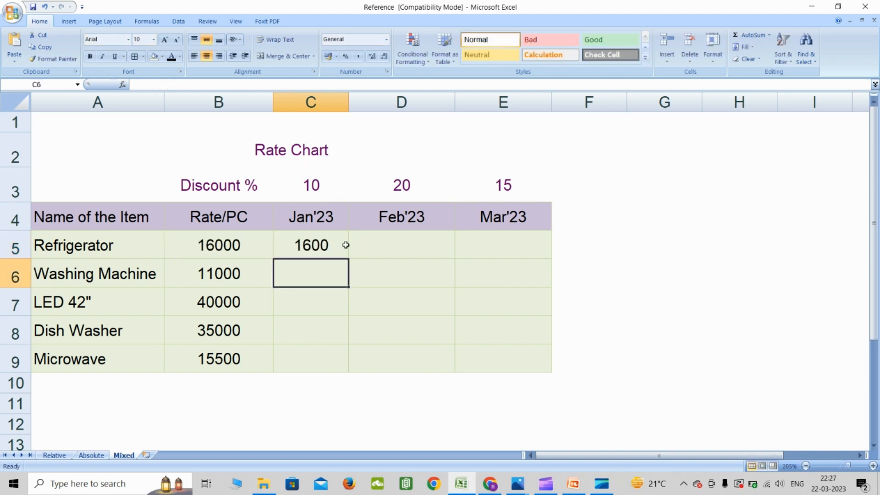
- Compare the January discount percentage in C3 and the Refrigerator's rate in B5 with the references in the C5 formula
click(340, 188)
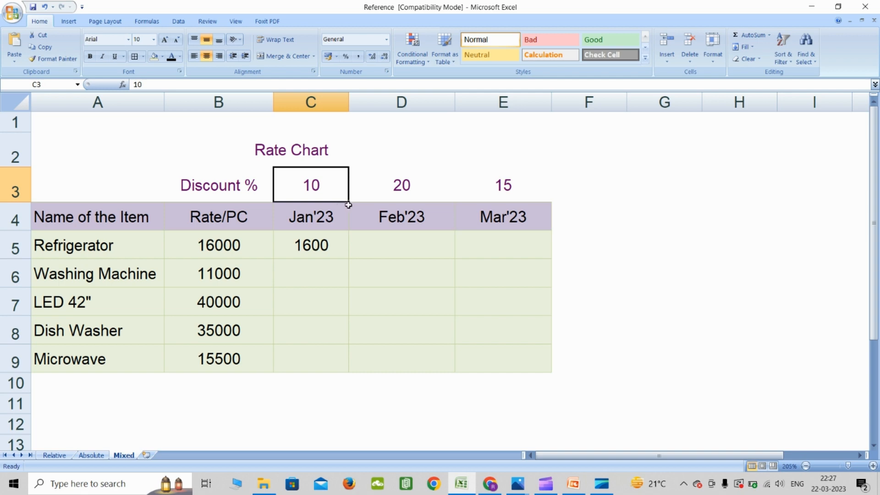
double_click(340, 246)
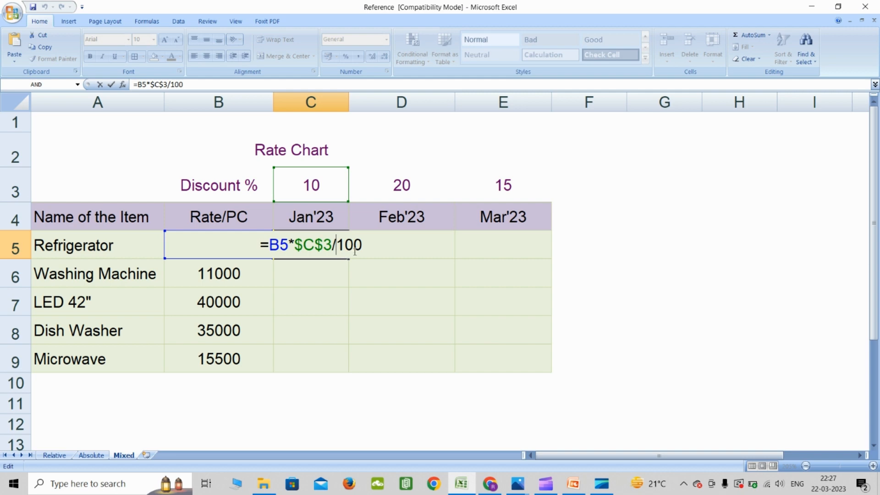
key(Escape)
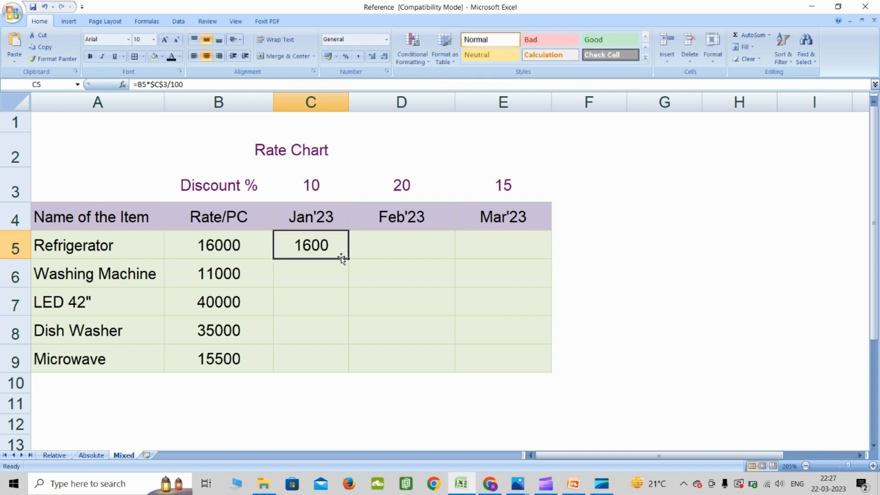
key(Left)
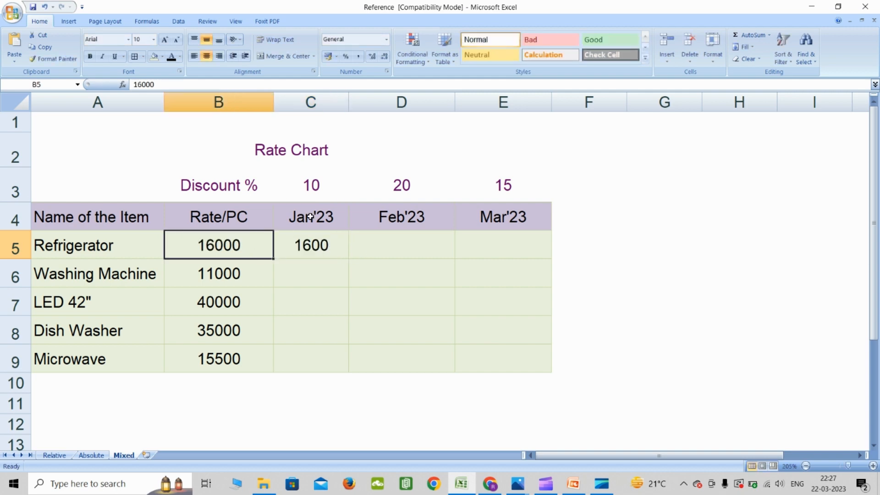
- Fill the discount formula from C5 down through C9, and copy it across from C5 to D5
click(321, 244)
drag(348, 260, 346, 365)
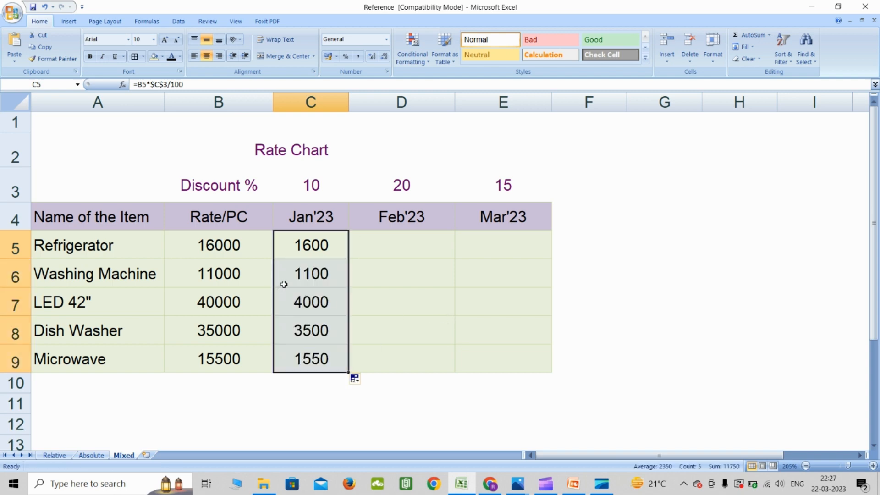
click(320, 244)
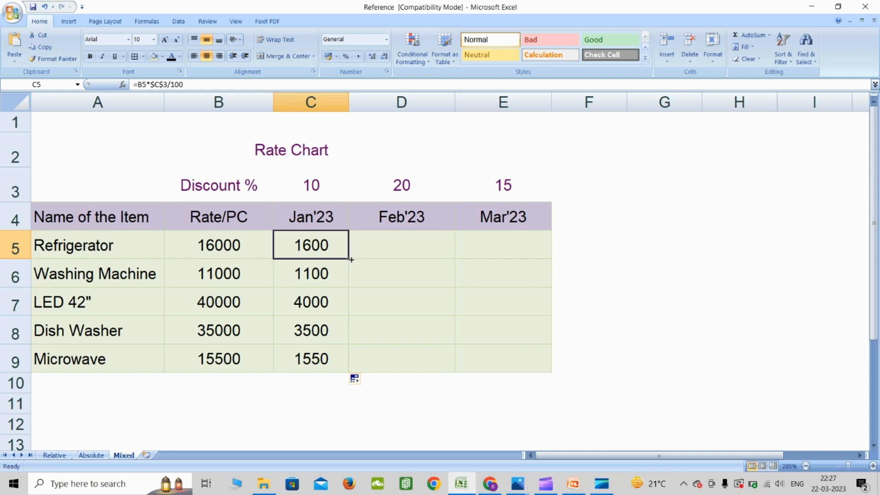
drag(351, 259, 440, 256)
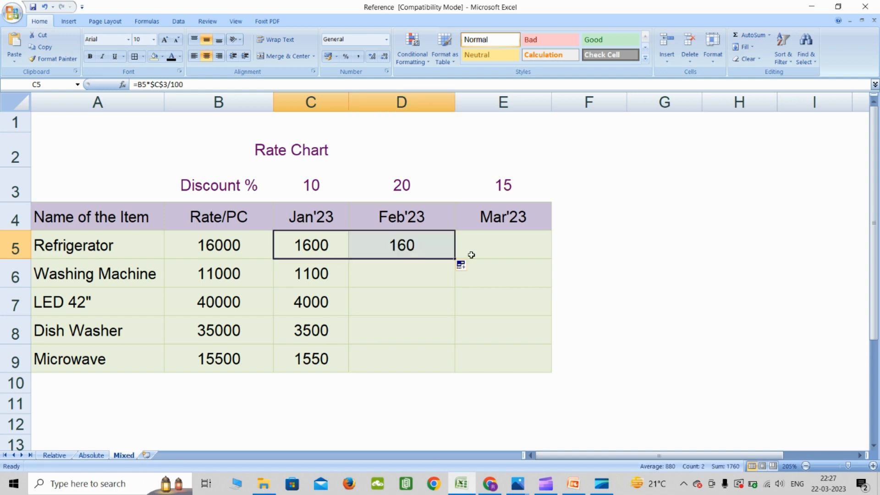
- Inspect the copied February formula in D5 against the Refrigerator's rate in B5 and the February discount in D3
click(250, 243)
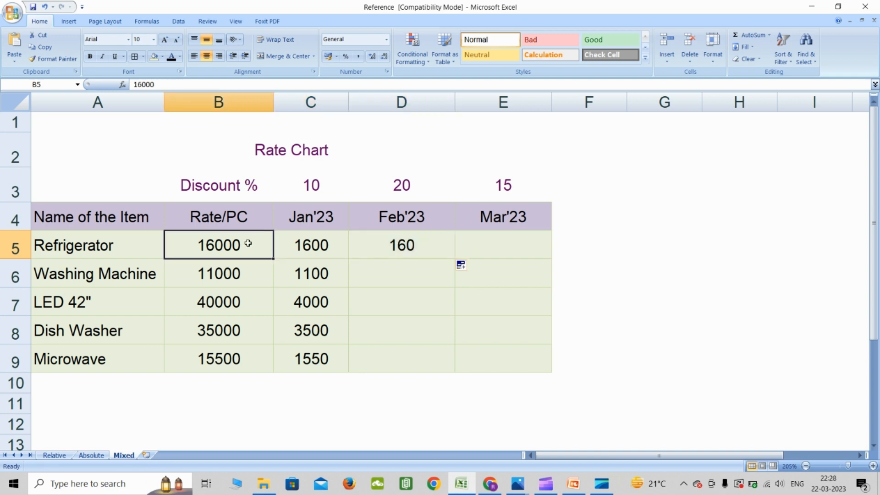
click(410, 185)
click(422, 245)
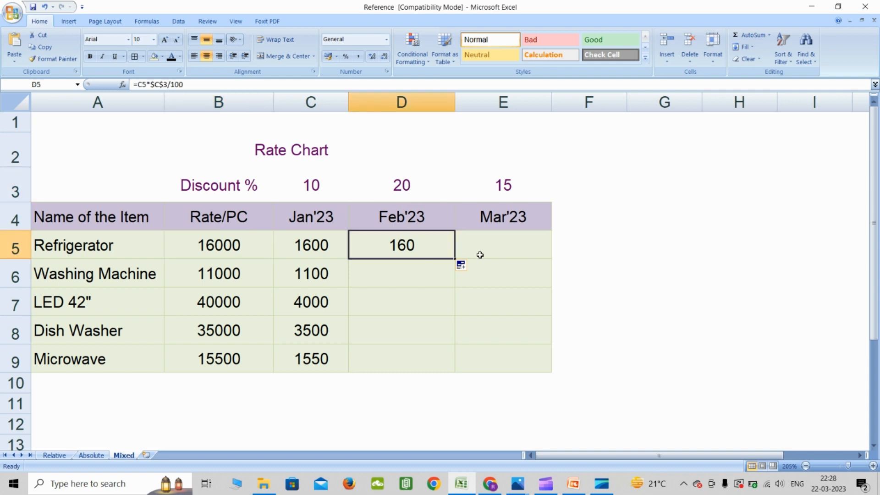
double_click(428, 250)
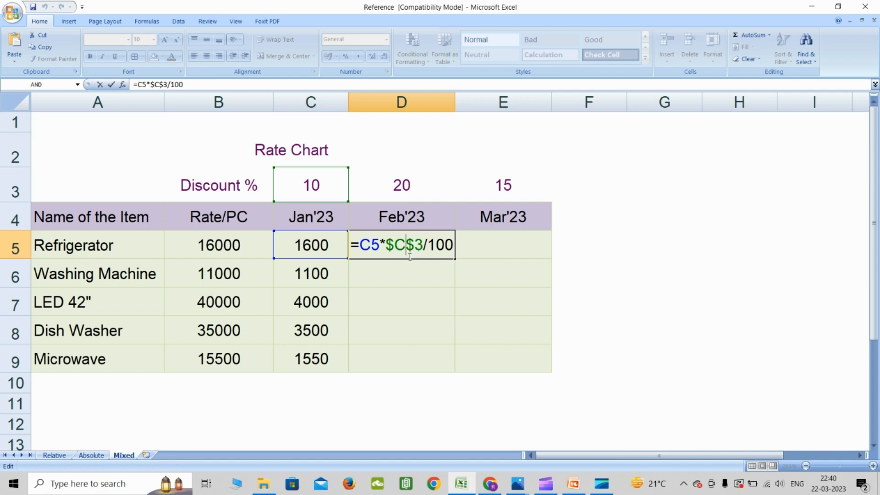
- Change the discount reference in the D5 formula to C$3, then inspect the resulting February formula
key(F4)
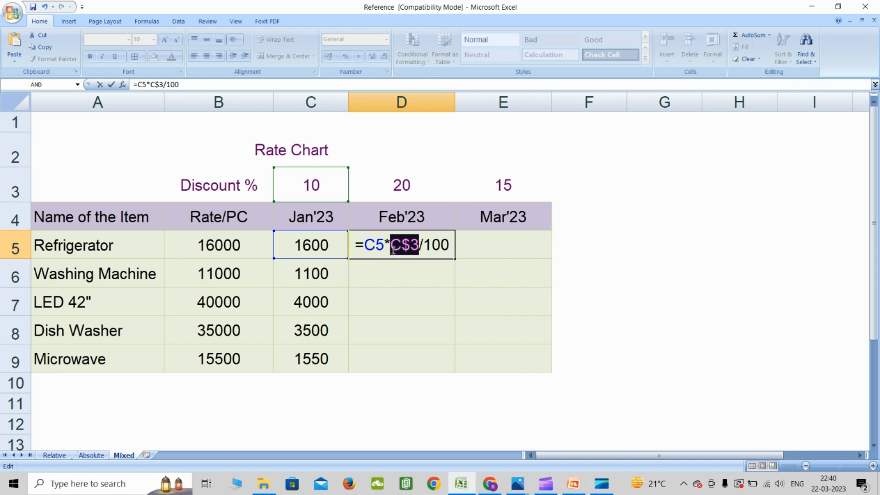
click(409, 246)
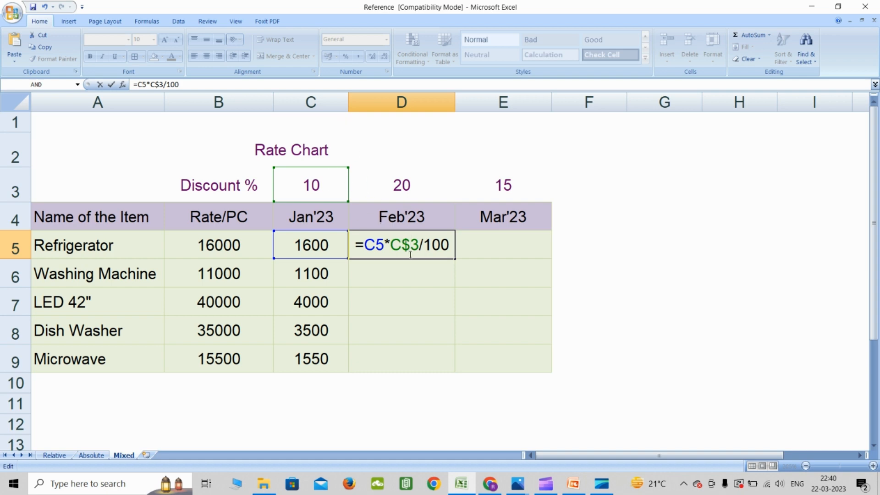
key(Return)
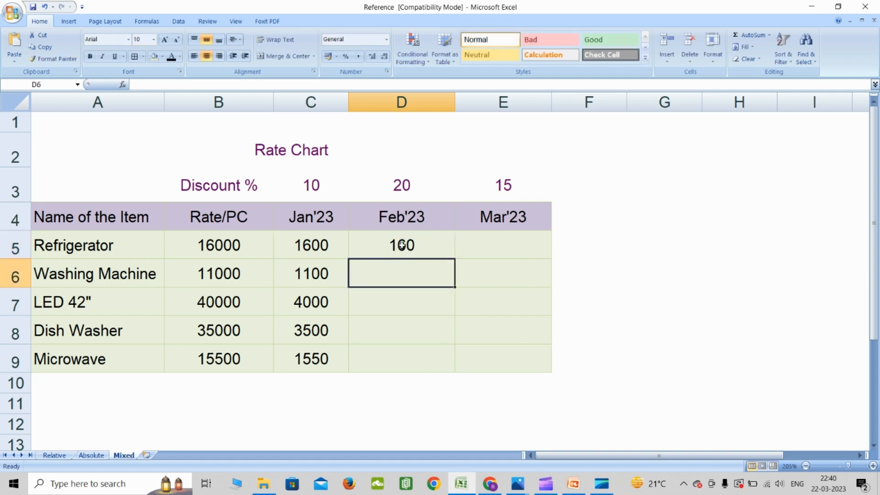
double_click(402, 244)
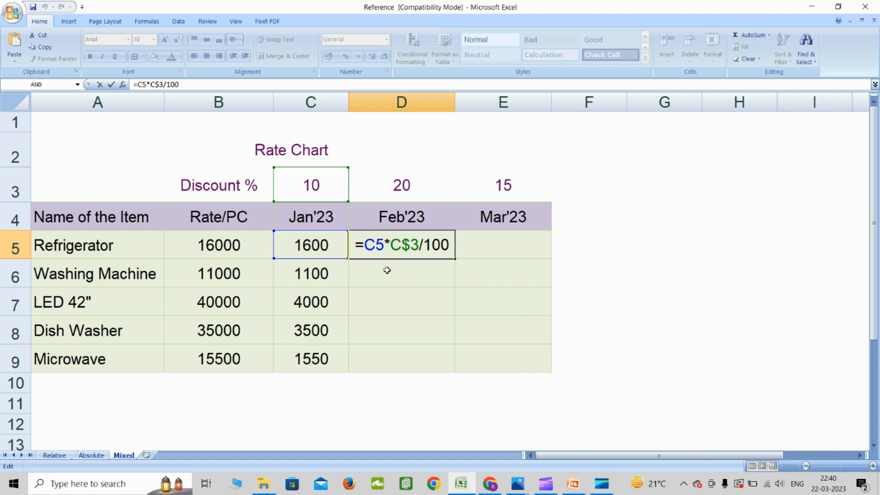
key(Escape)
- Lock only the row of the discount reference in C5, making the formula =B5*C$3/100
double_click(334, 248)
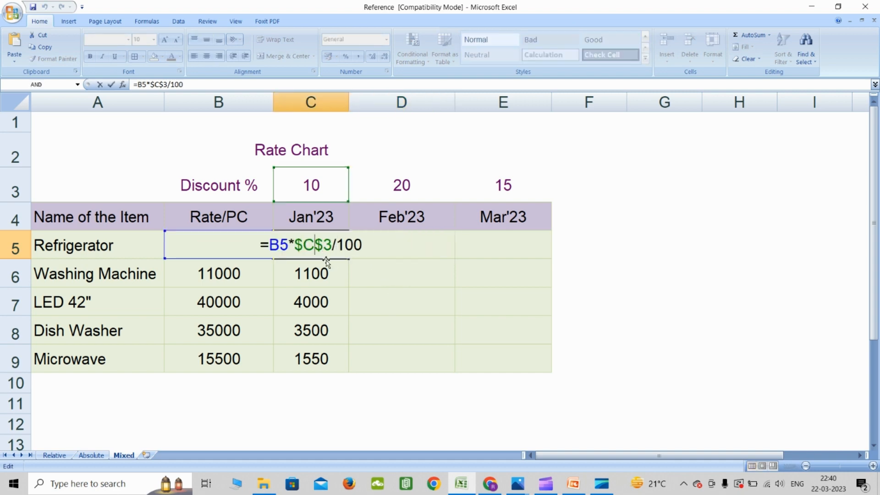
key(F4)
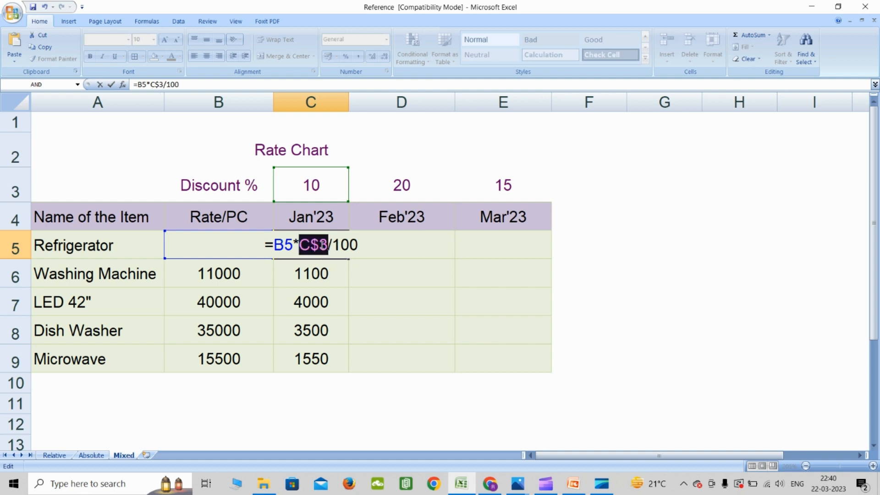
click(328, 254)
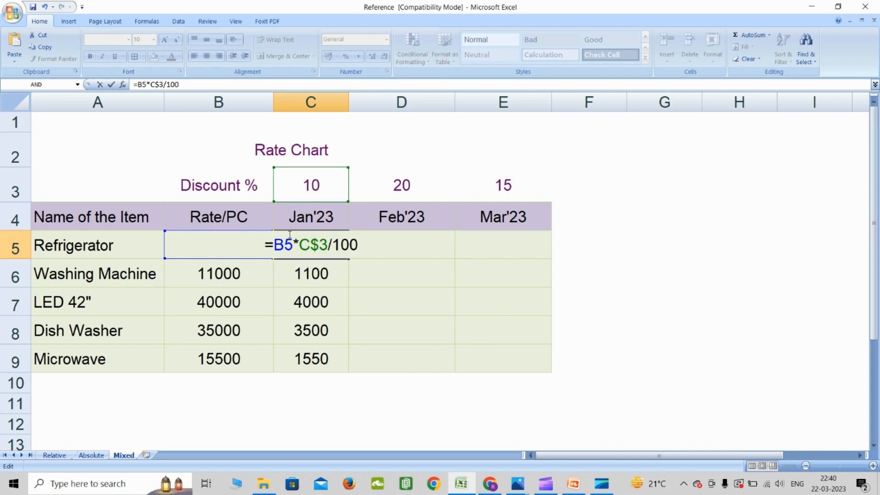
click(311, 237)
key(Return)
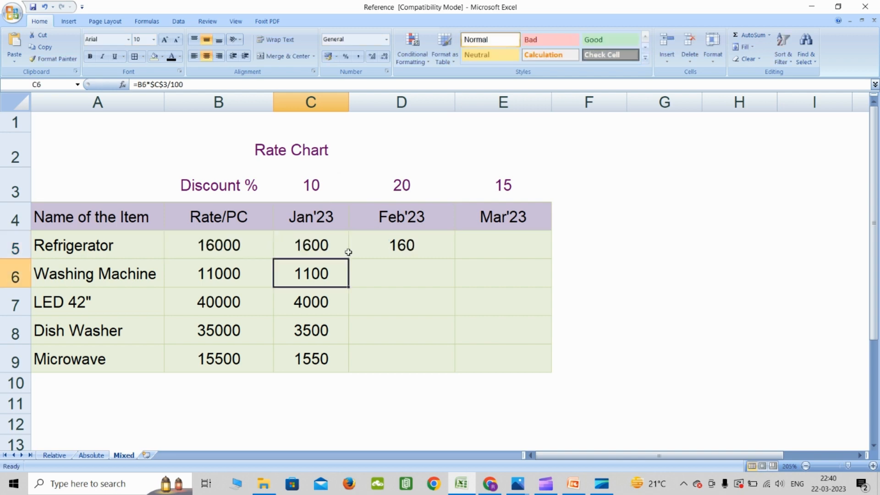
- Copy the January discount formula from C5 across to D5 and inspect the copied formula
click(328, 249)
drag(350, 260, 419, 260)
double_click(419, 260)
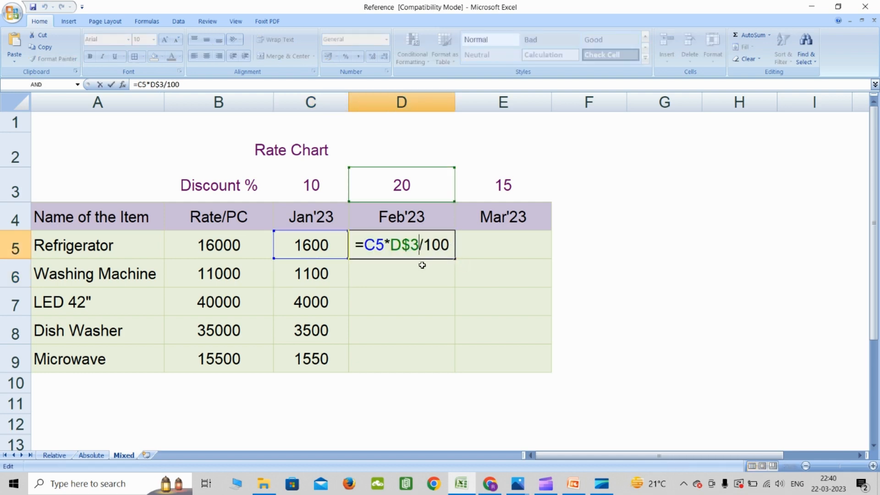
key(Escape)
- Compare both references in the D5 formula with the Refrigerator's rate in B5 and the February discount in D3
click(253, 252)
click(408, 190)
click(412, 248)
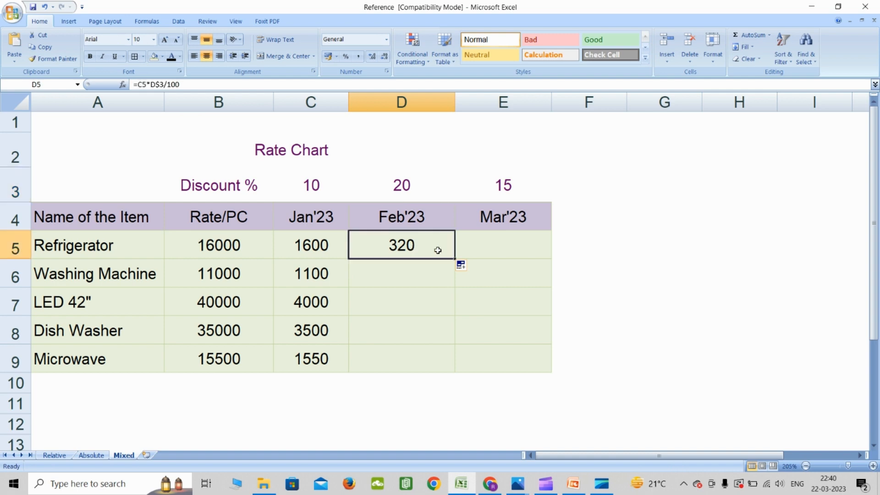
double_click(418, 253)
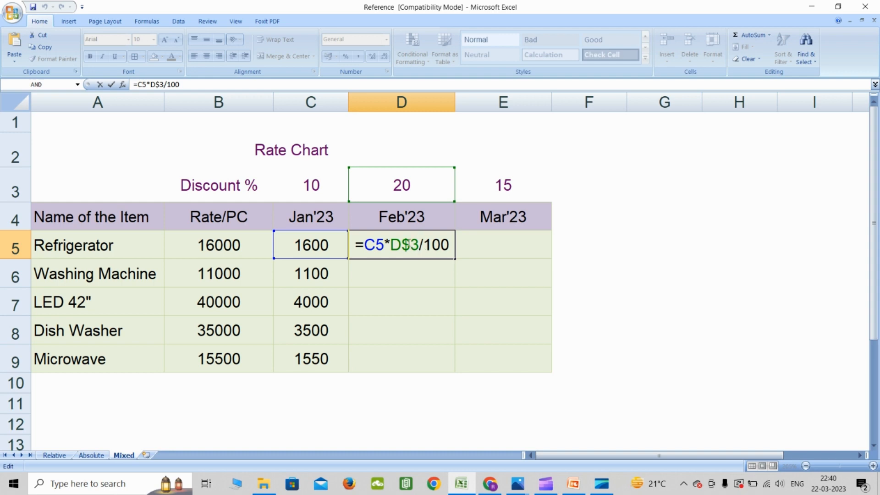
drag(392, 245, 419, 245)
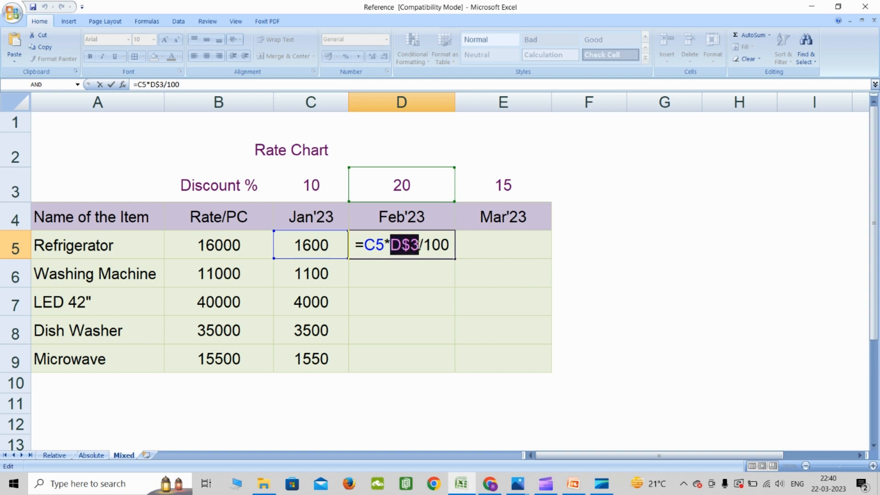
click(381, 248)
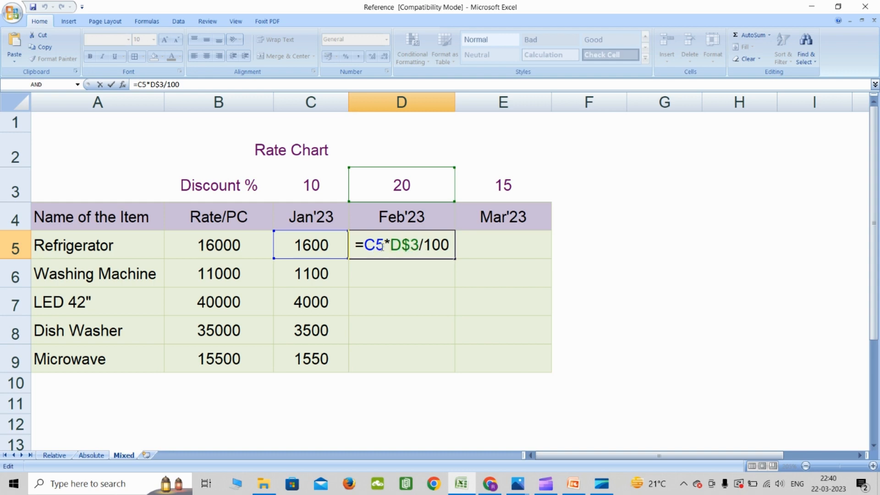
drag(384, 245, 365, 245)
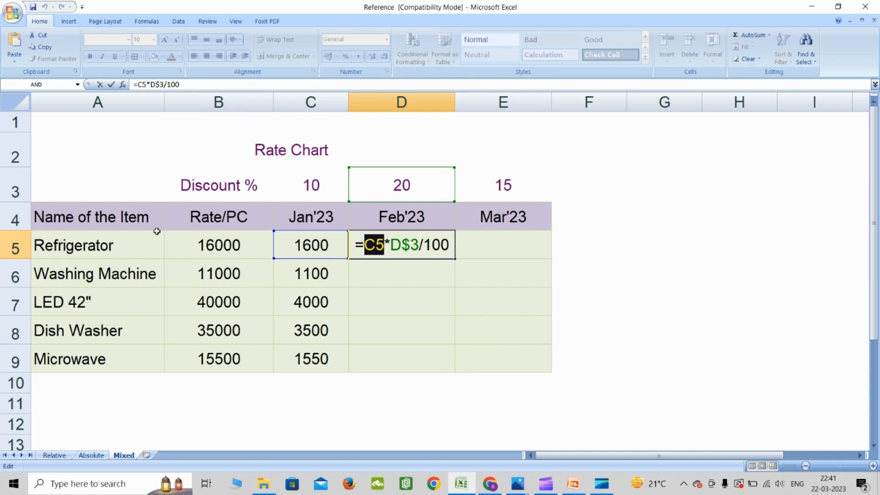
key(Escape)
- Lock only the column of the rate reference in C5, making the formula =$B5*C$3/100
double_click(322, 248)
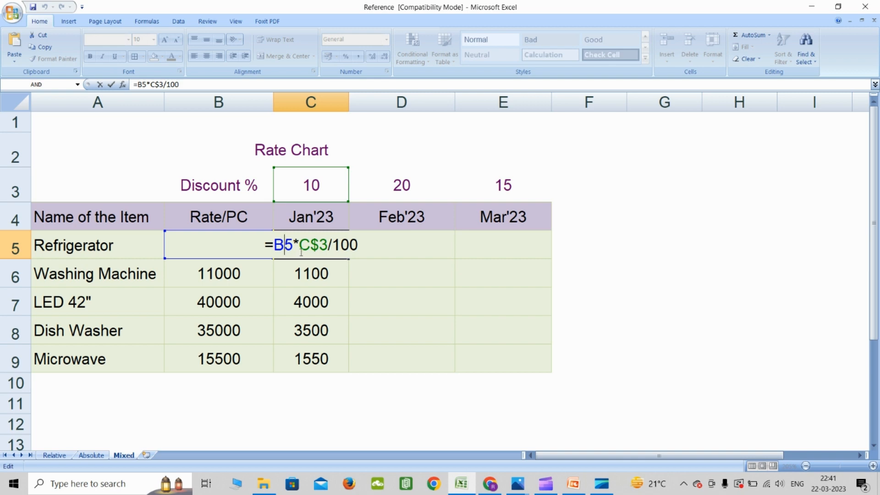
key(F4)
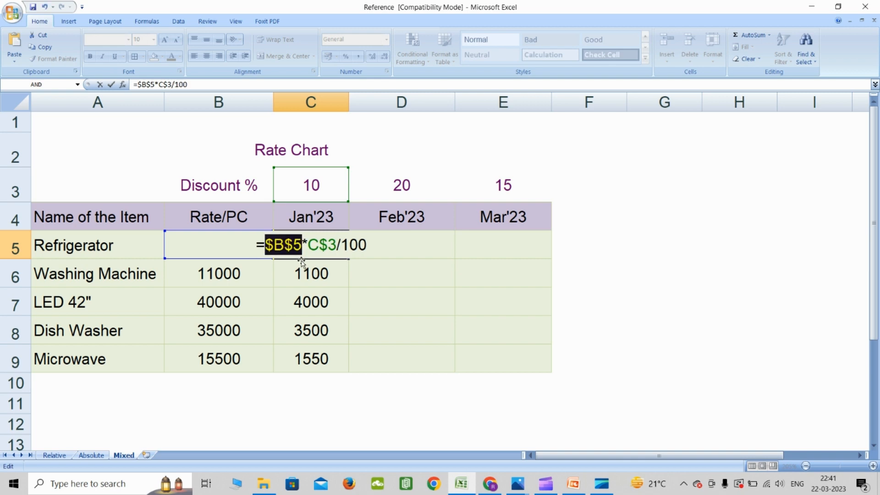
key(F4)
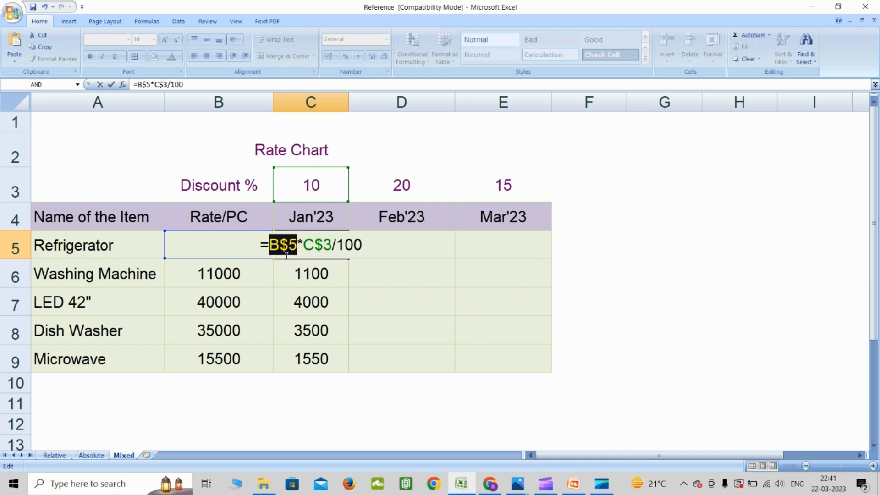
click(280, 247)
double_click(294, 246)
click(280, 247)
key(F4)
click(286, 251)
drag(288, 245, 281, 244)
click(285, 248)
key(Return)
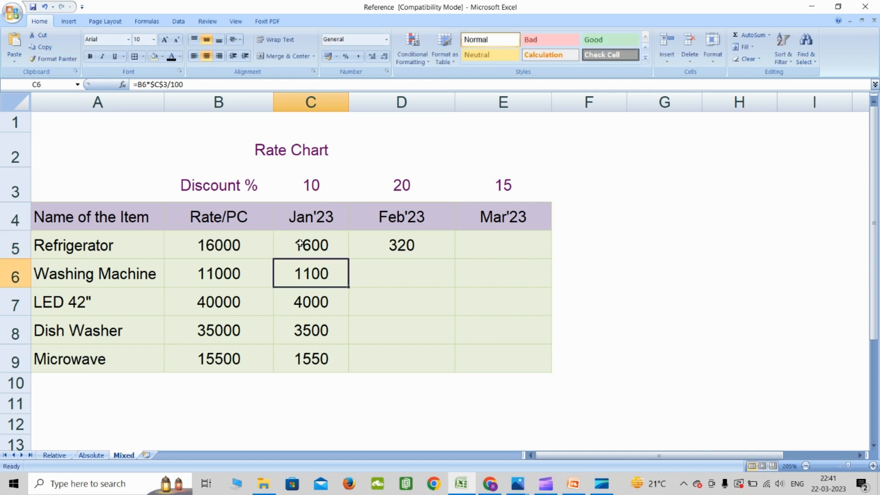
- Copy the mixed-reference formula from C5 across to the February and March cells D5 and E5
click(335, 252)
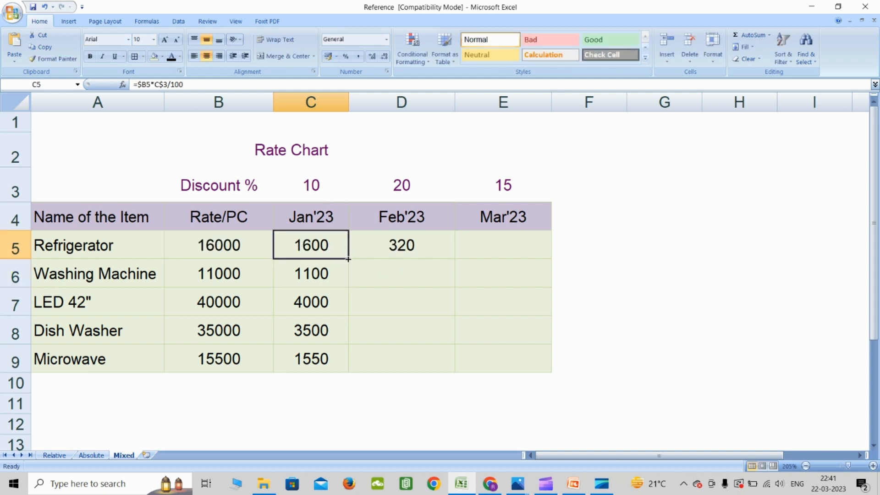
drag(349, 259, 428, 257)
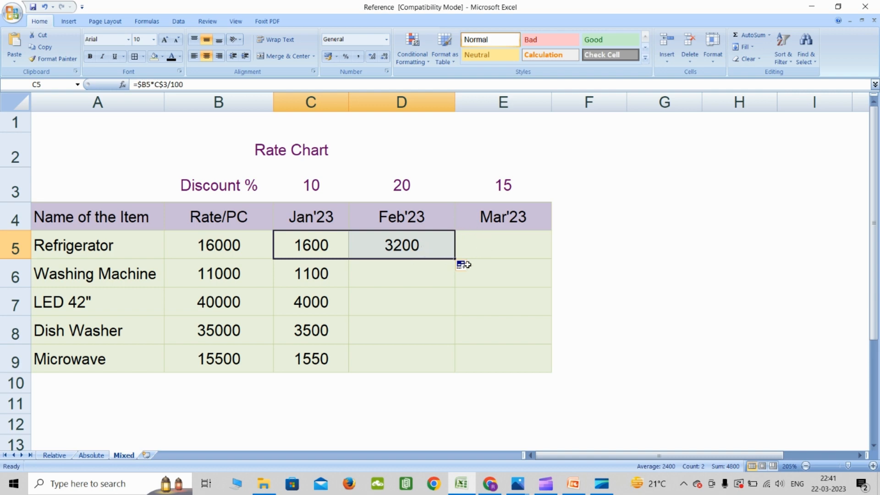
drag(456, 259, 518, 259)
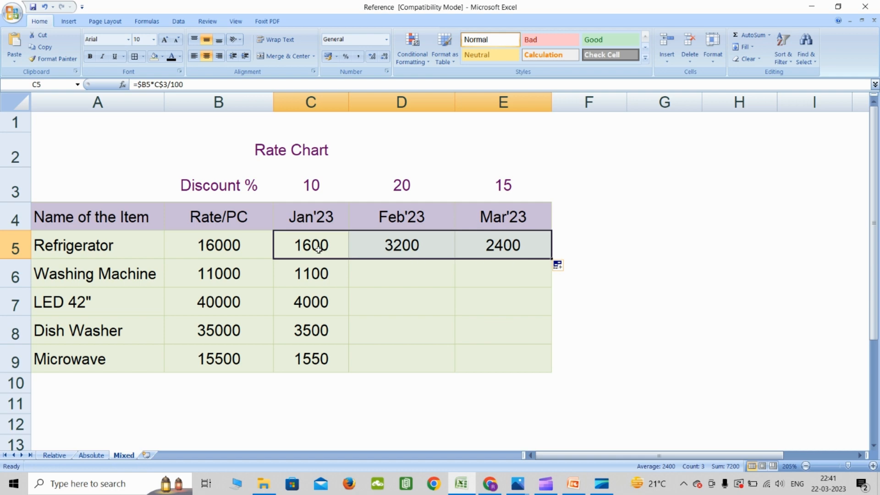
- Review the formula in C5, then fill the Refrigerator's discounts in C5:E5 down through row 9
double_click(336, 245)
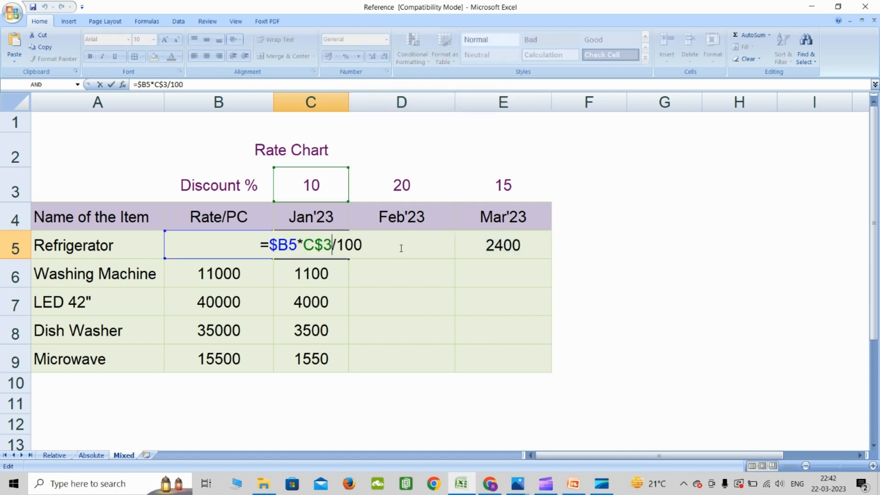
key(Escape)
drag(334, 245, 507, 245)
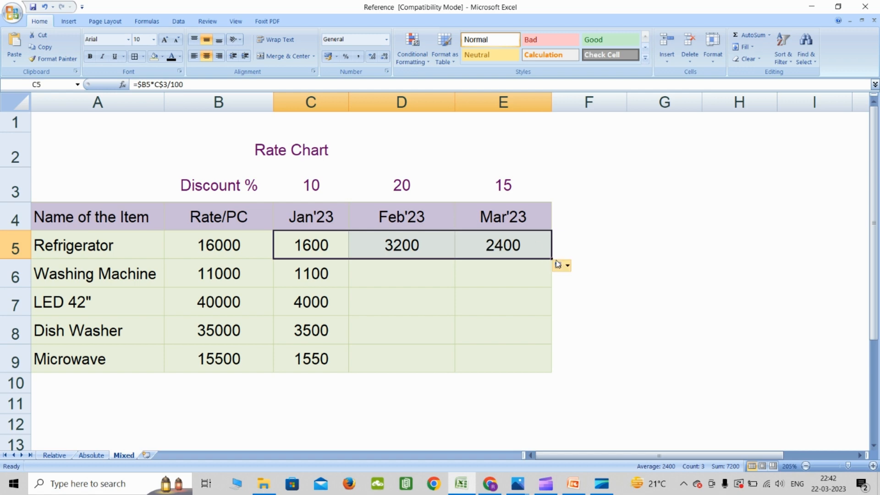
drag(552, 260, 544, 369)
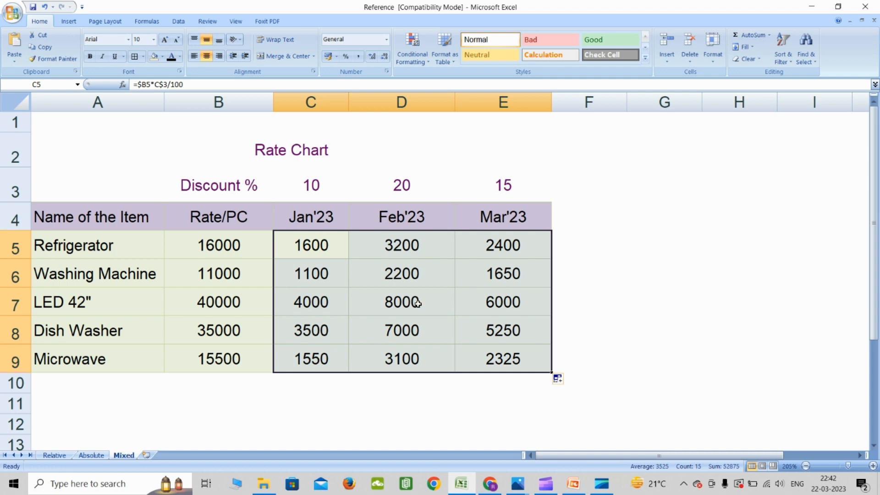
- Check the February discounts of the LED 42" and the Microwave against their rates and the discount percentage in D3
click(237, 309)
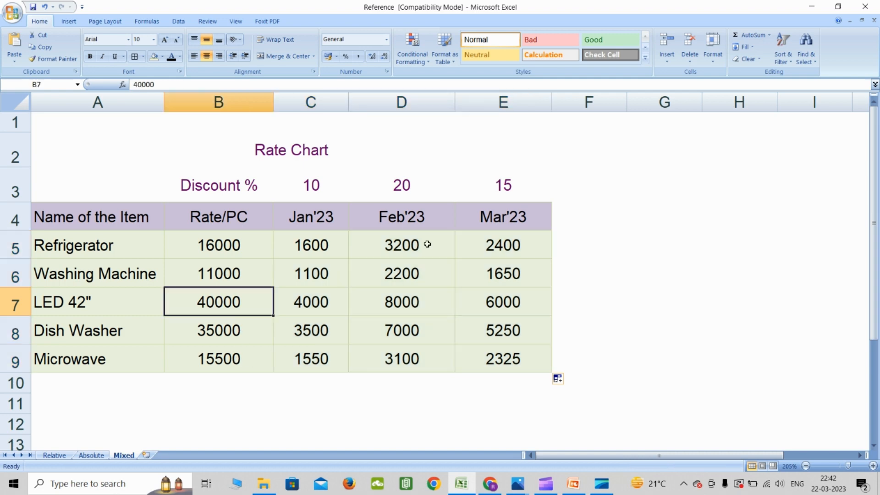
click(435, 188)
click(417, 303)
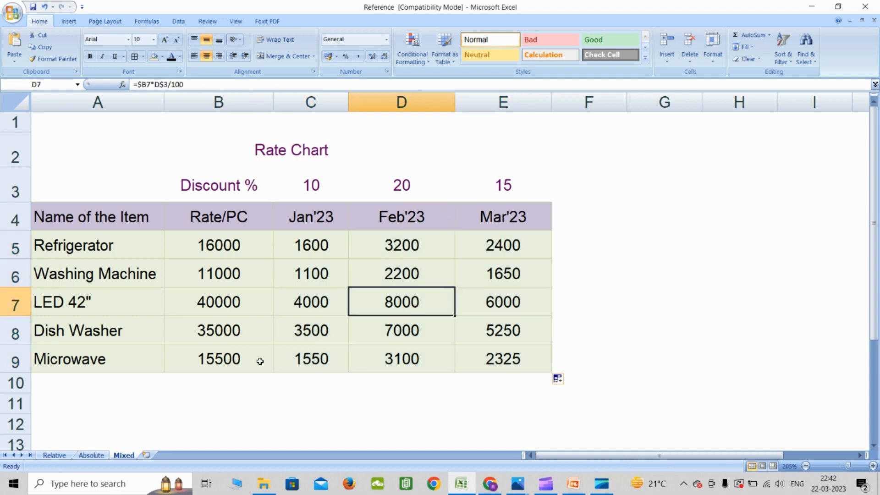
click(237, 361)
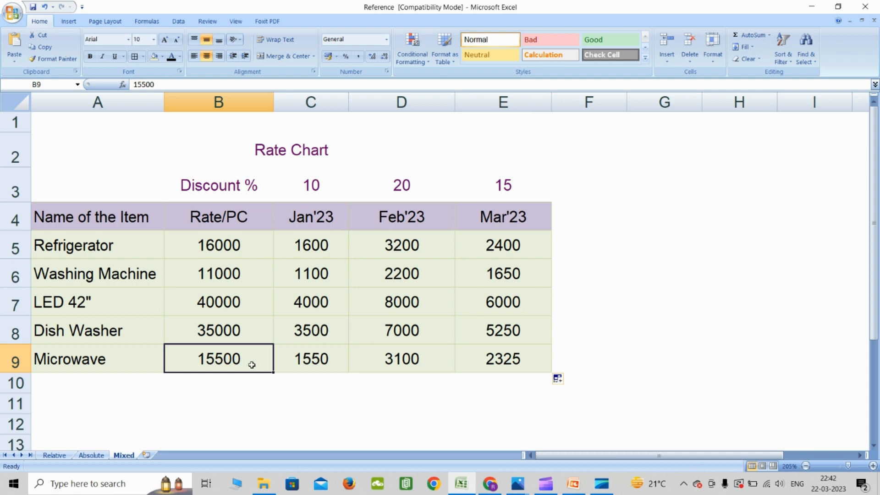
click(425, 183)
click(397, 358)
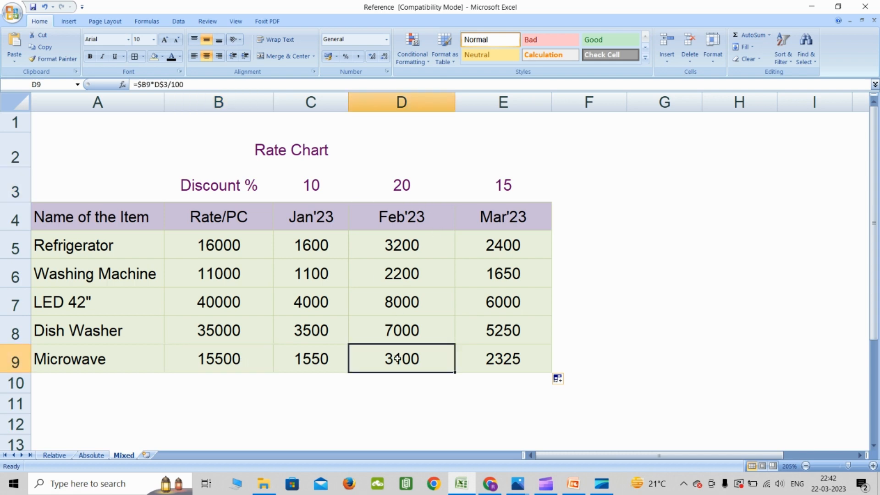
double_click(397, 359)
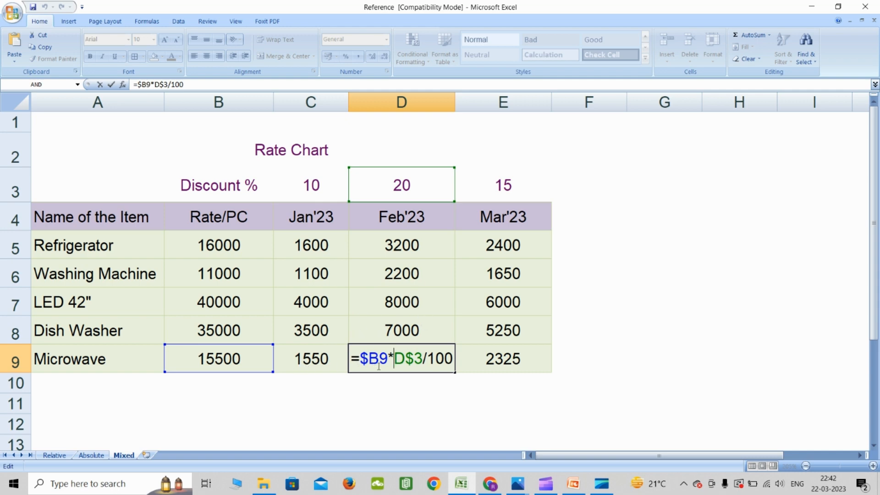
key(Escape)
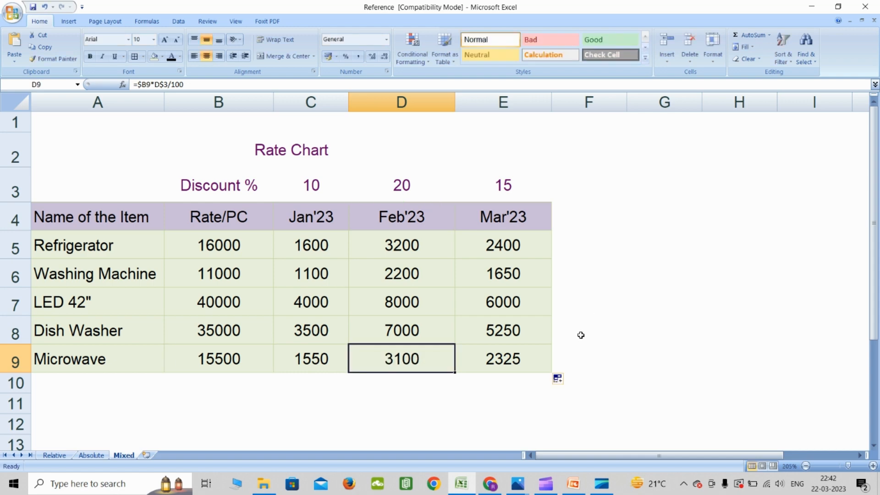
- Inspect which rate and discount cells the Microwave's March formula in E9 refers to
double_click(517, 356)
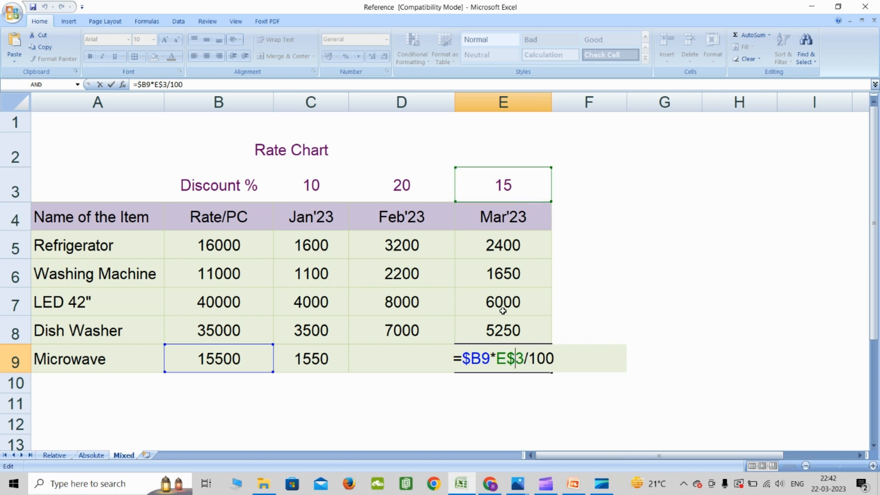
key(ctrl+Return)
click(593, 302)
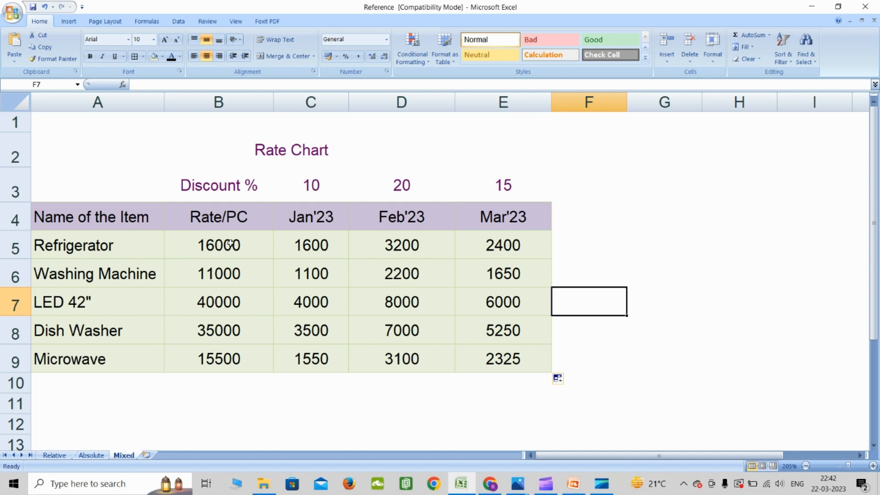
click(605, 216)
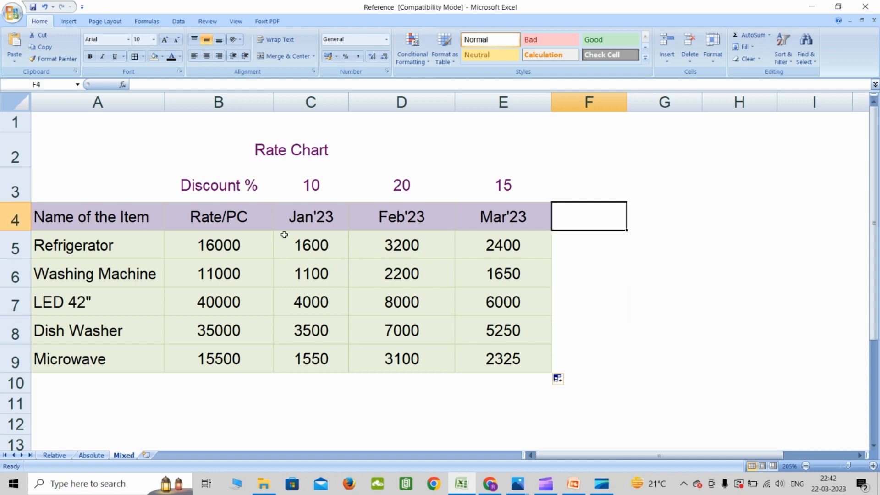
- Review the Refrigerator's rate in B5 and its January discount formula in C5
click(245, 248)
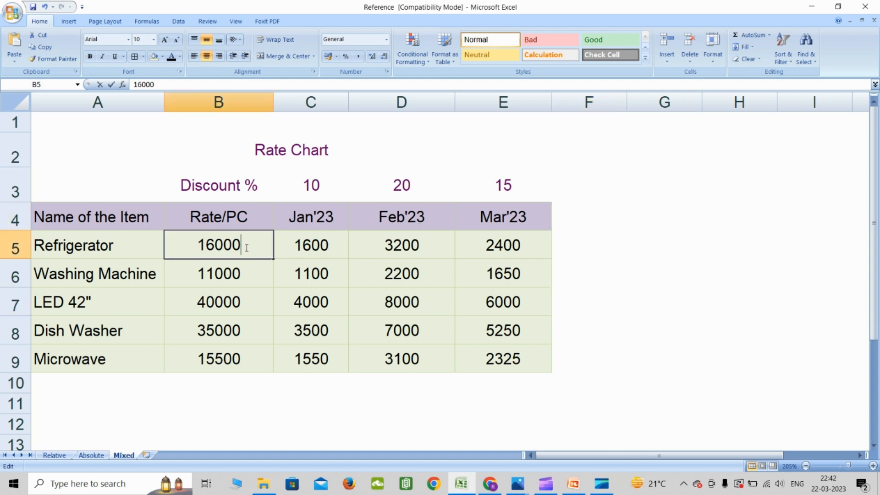
double_click(312, 247)
key(Escape)
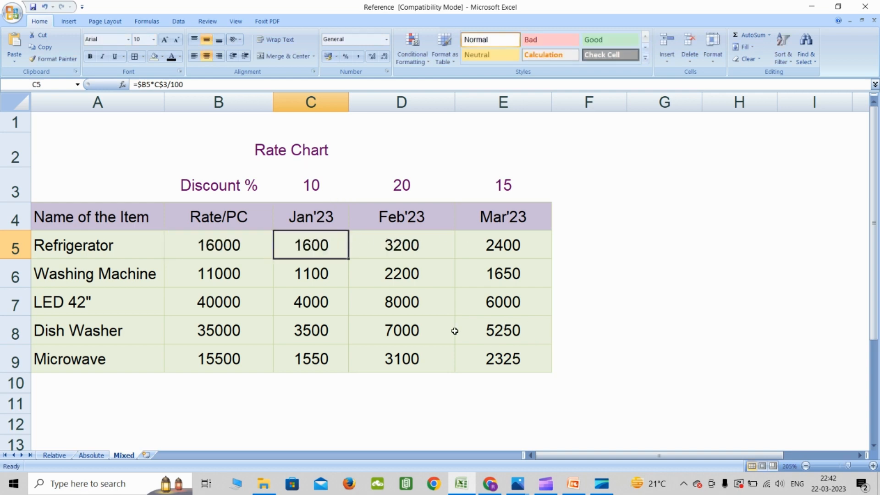
- Review the discount block C5:E9, its January to March headings and the Refrigerator's February formula in D5
drag(330, 248, 494, 349)
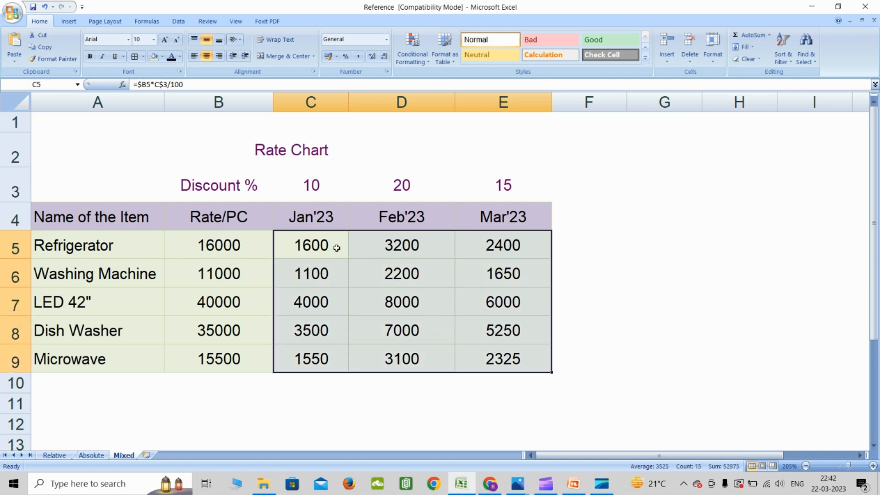
click(328, 226)
click(398, 224)
click(496, 216)
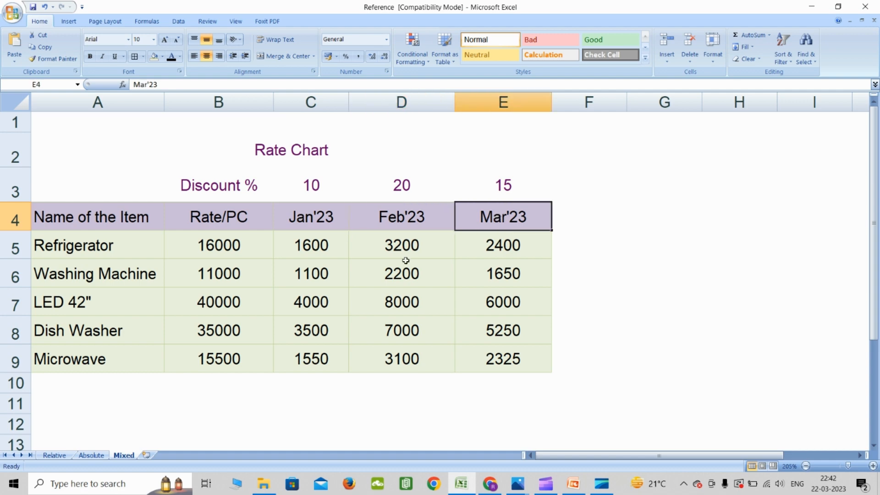
click(406, 261)
click(414, 246)
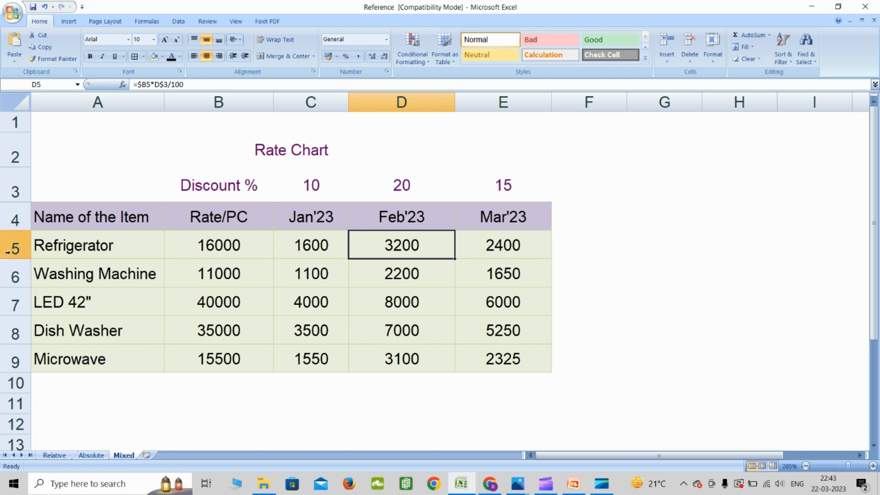
- Look over item rows 5 to 9 and inspect which cells the Refrigerator's January formula in C5 refers to
drag(8, 251, 10, 362)
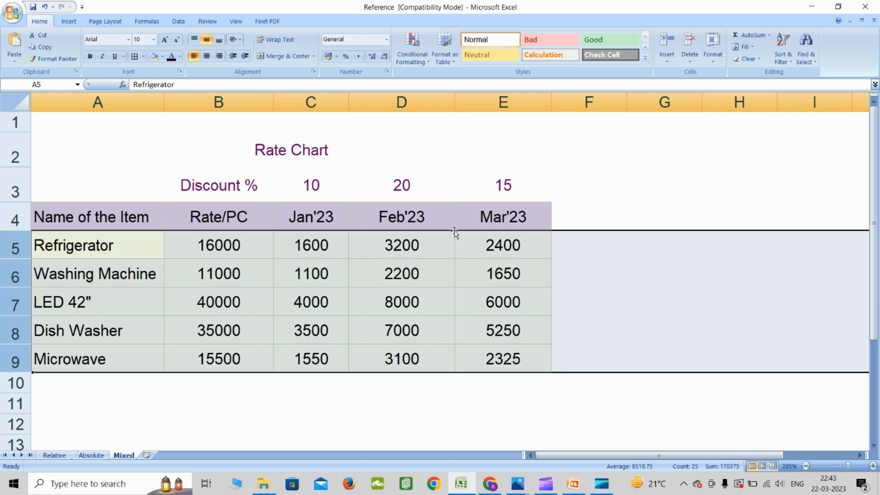
click(320, 222)
click(321, 247)
double_click(321, 248)
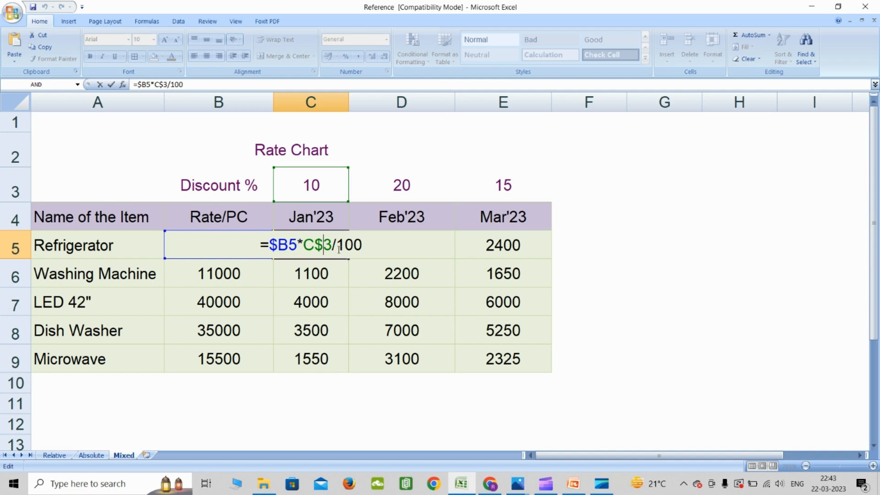
key(Escape)
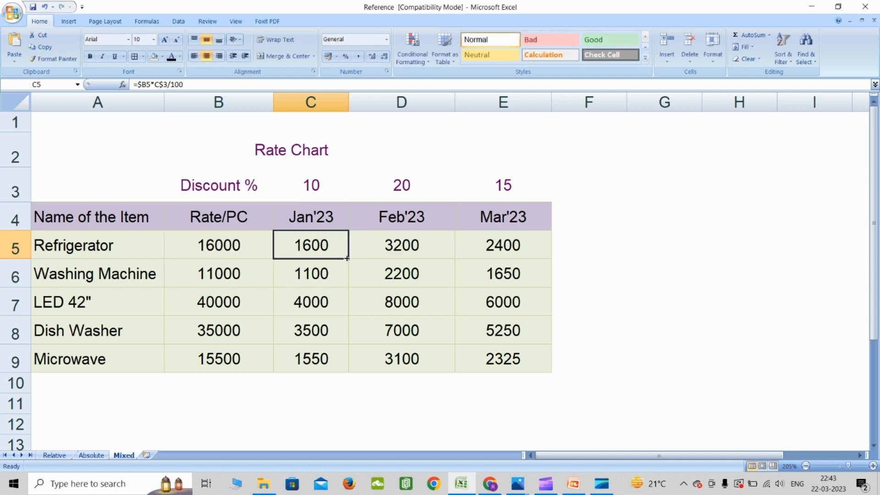
- Clear the discounts in C6:E9 and the Refrigerator's February and March discounts in D5:E5
drag(320, 274, 497, 358)
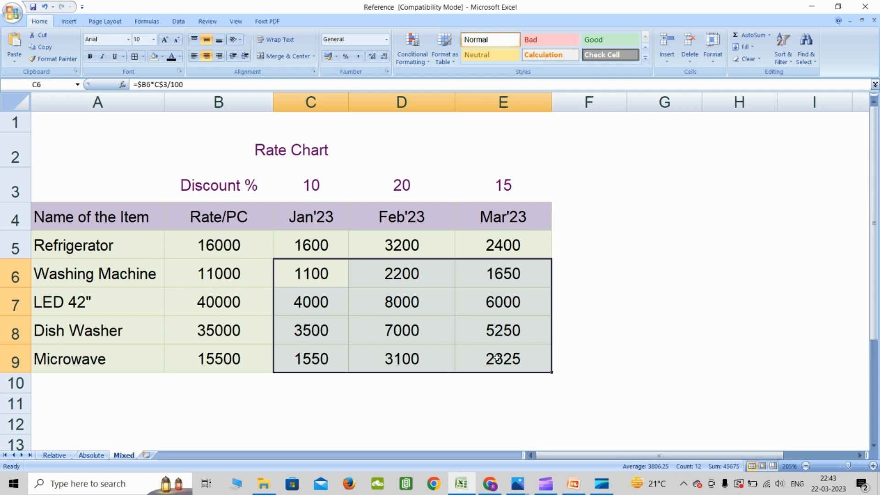
key(Delete)
drag(406, 246, 494, 246)
key(Delete)
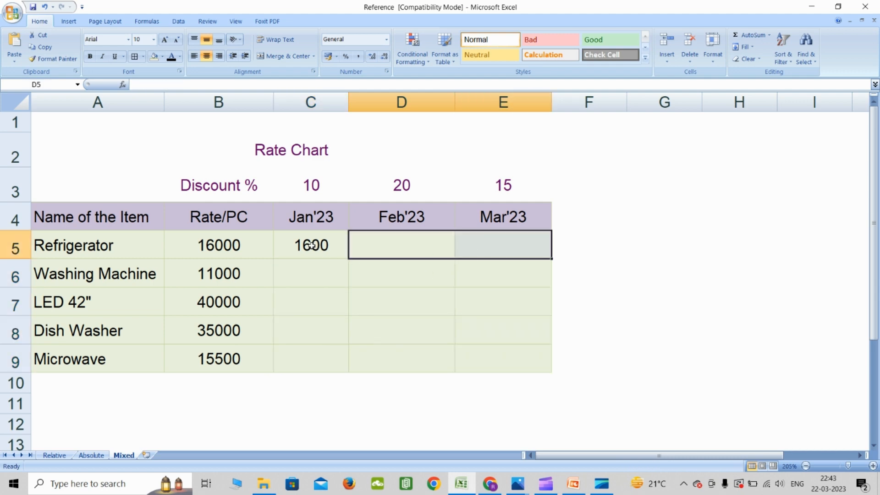
- Fill the January discount formula from C5 down to C9, and extend C5:C9 across through column E
click(311, 246)
drag(348, 260, 339, 365)
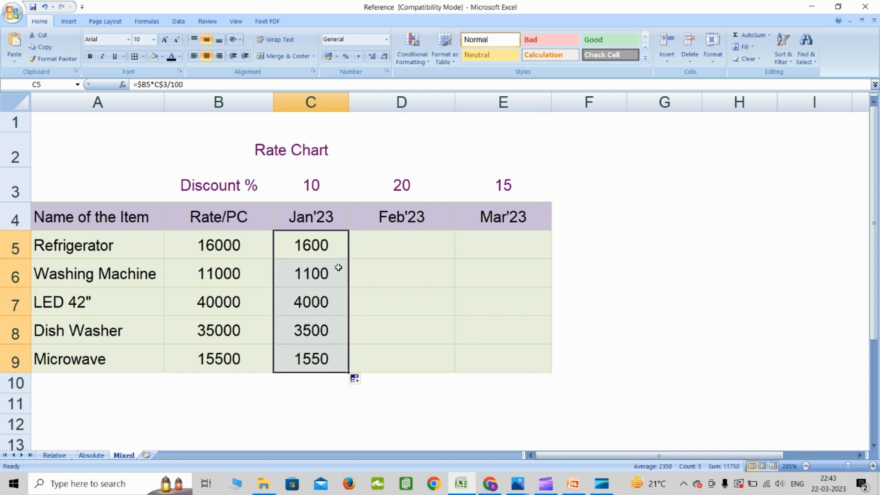
drag(349, 372, 532, 375)
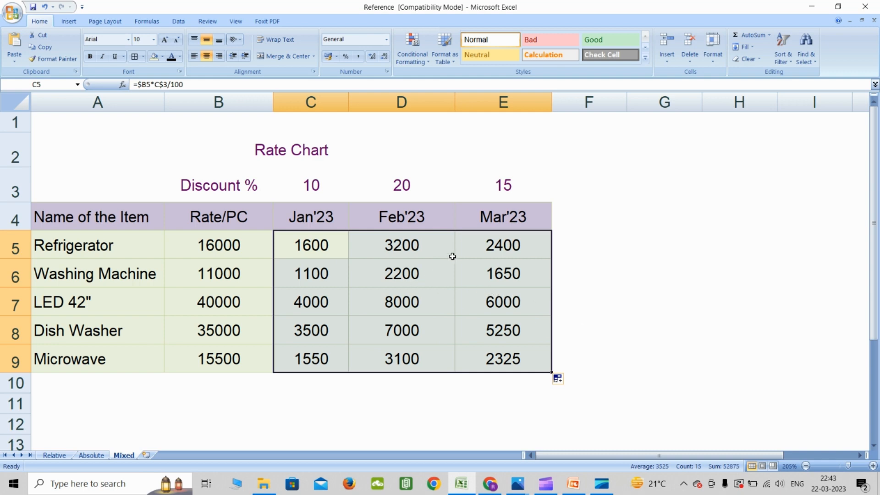
click(585, 243)
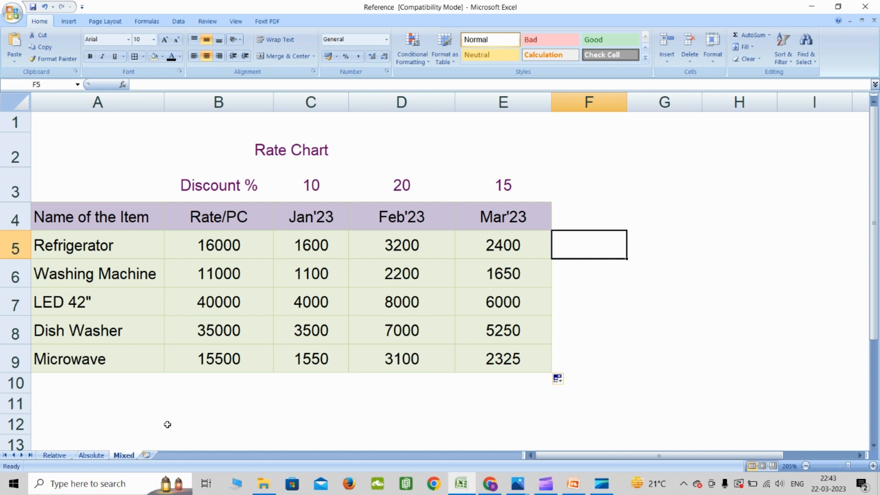
- On the Relative sheet, inspect which cells the Refrigerator's amount formula in D3 refers to
click(55, 455)
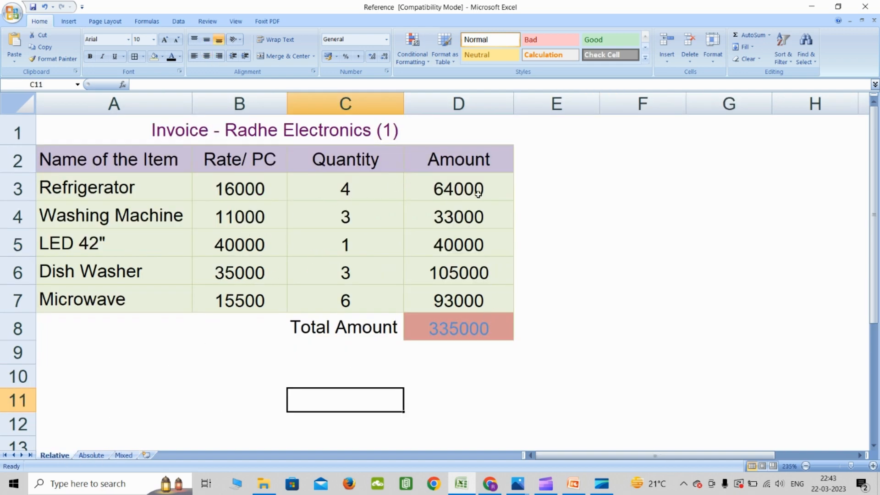
double_click(450, 196)
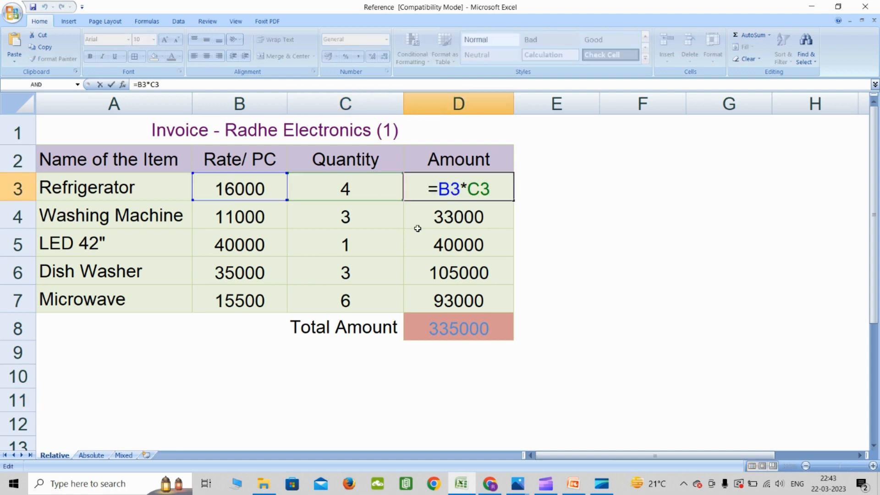
click(485, 196)
key(Escape)
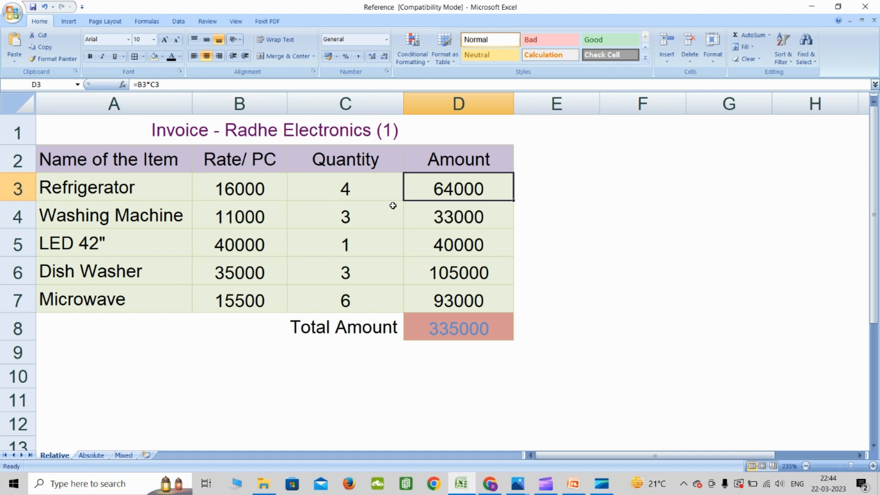
double_click(456, 189)
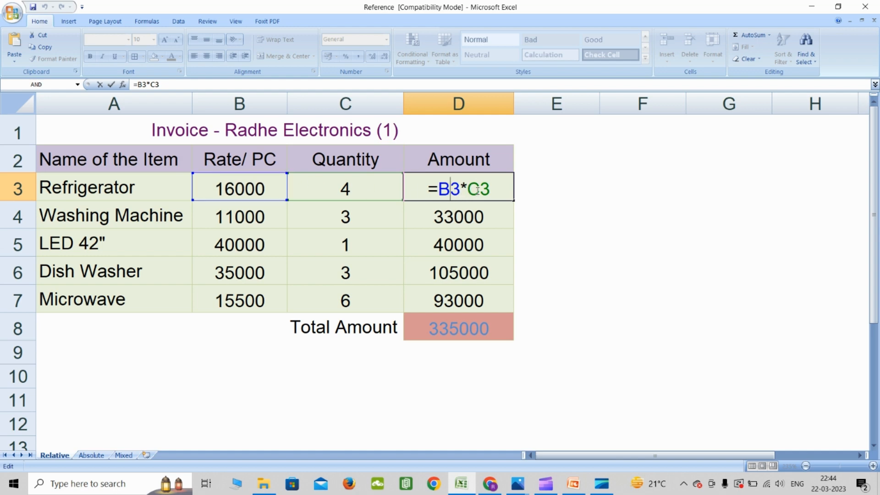
key(ctrl+Return)
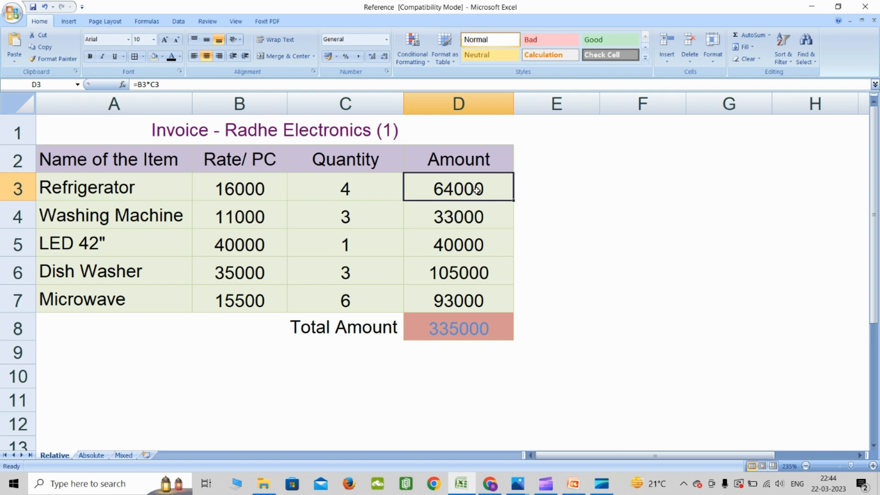
- Try filling the Refrigerator's amount formula from D3 across into E3, and delete the extra column E
drag(513, 201, 570, 189)
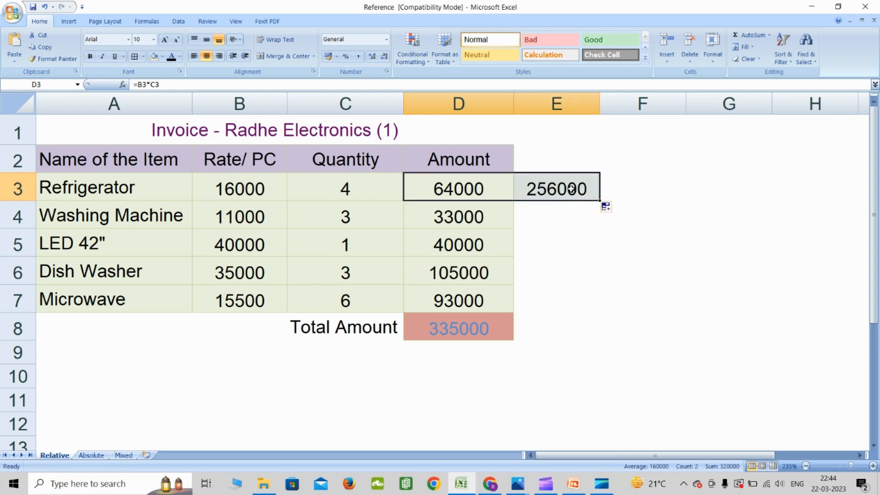
double_click(570, 189)
key(Escape)
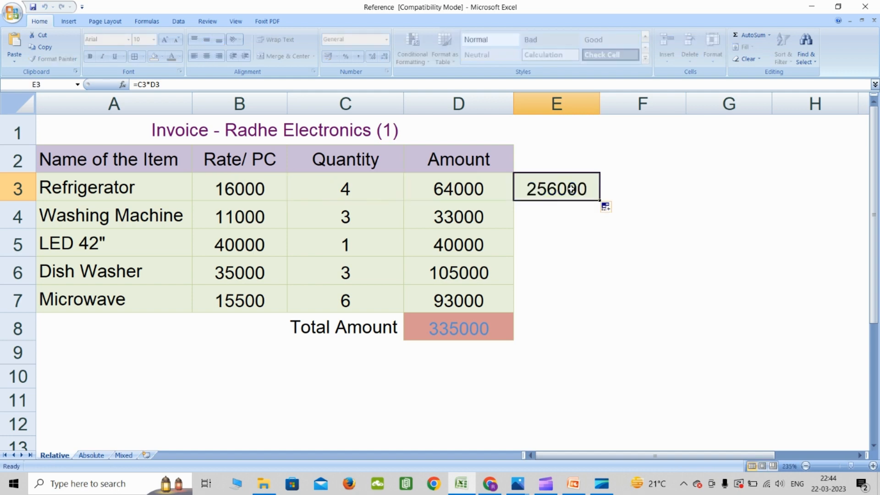
click(556, 105)
right_click(557, 104)
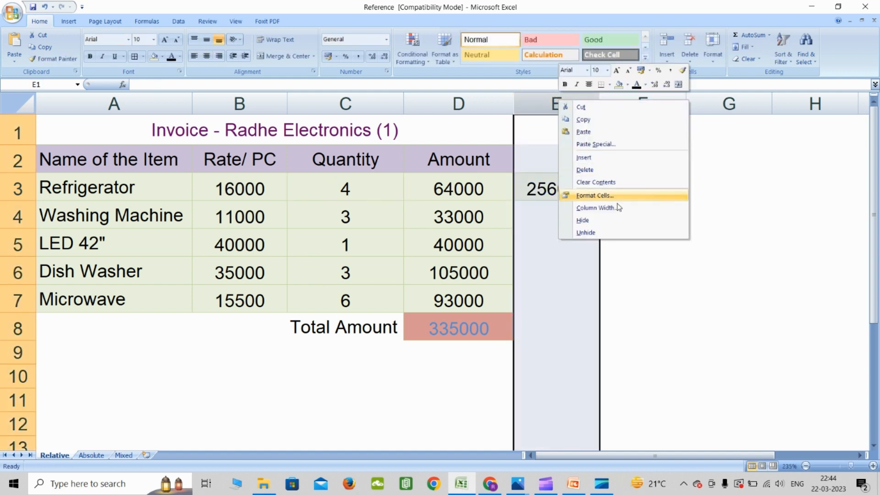
click(612, 170)
- Lock the column references in the Refrigerator's amount formula in D3 so that it reads =$B3*$C3
click(474, 195)
double_click(475, 196)
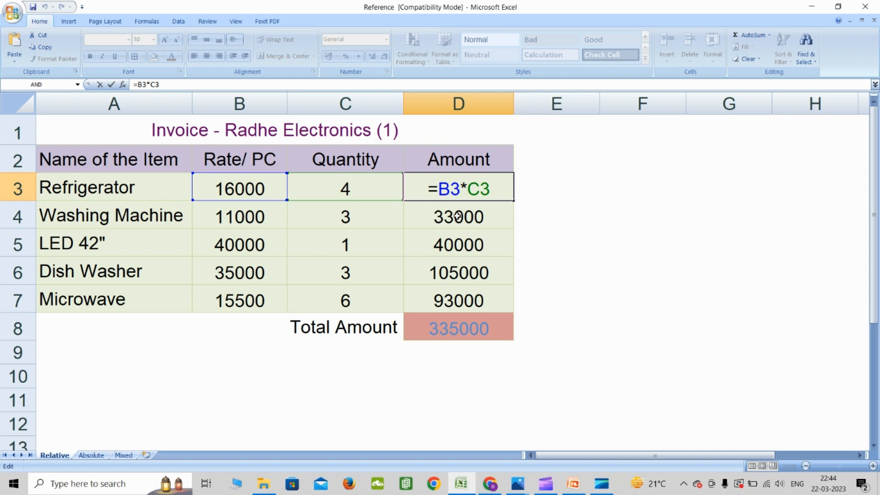
key(F4)
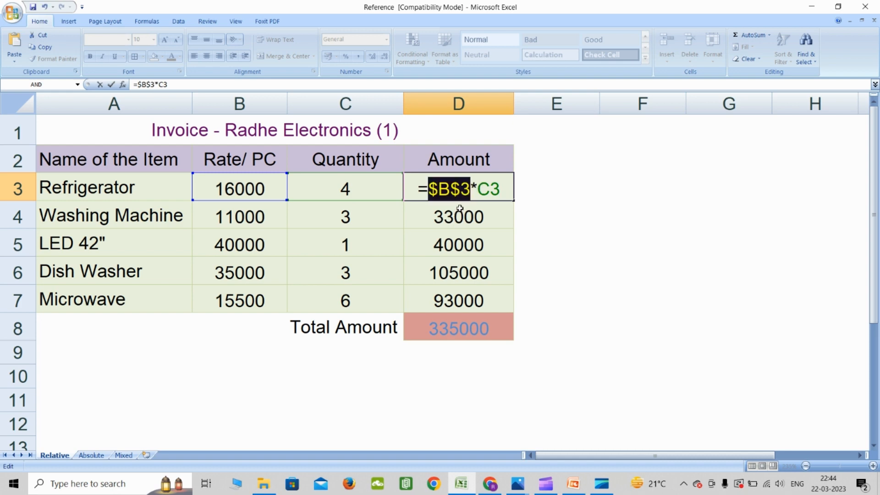
key(F4)
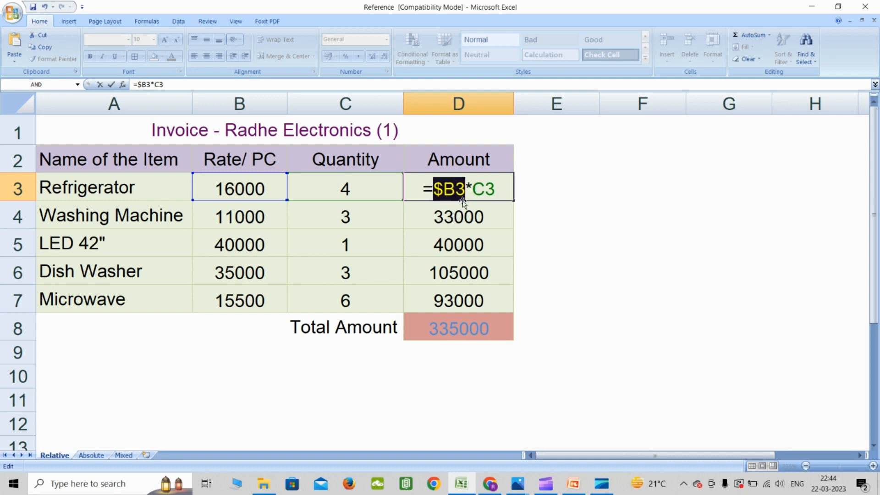
key(F4)
click(485, 195)
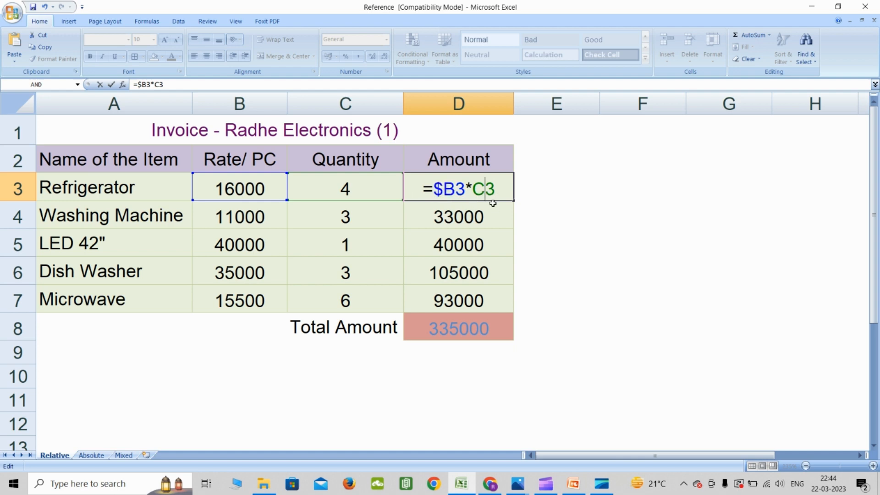
key(F4)
key(F4)
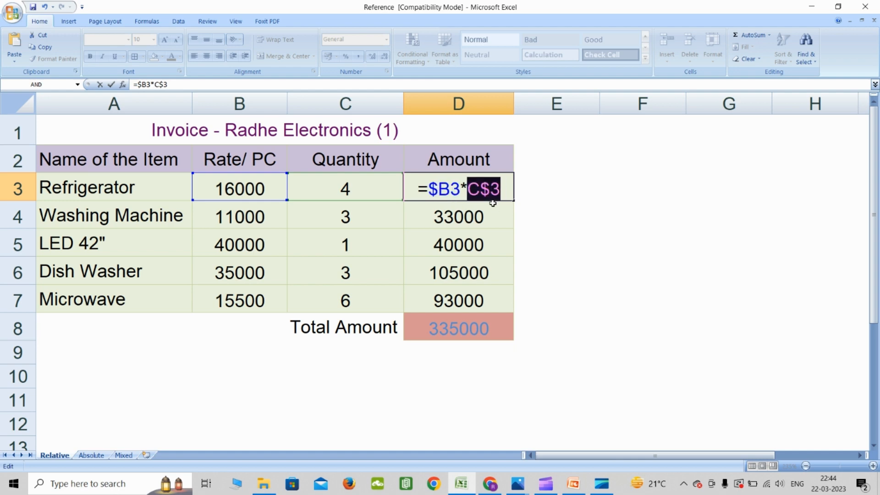
key(F4)
click(485, 204)
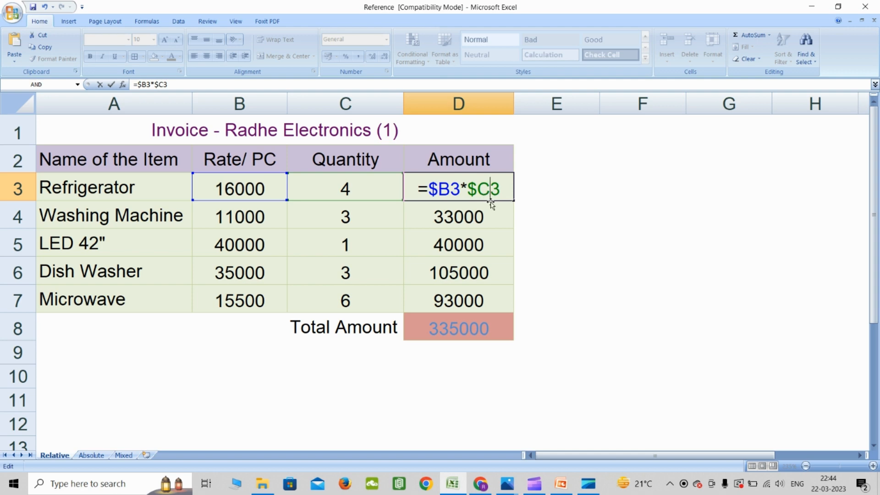
key(Return)
- Fill the Refrigerator's amount formula from D3 down through the Microwave's amount in D7
click(498, 189)
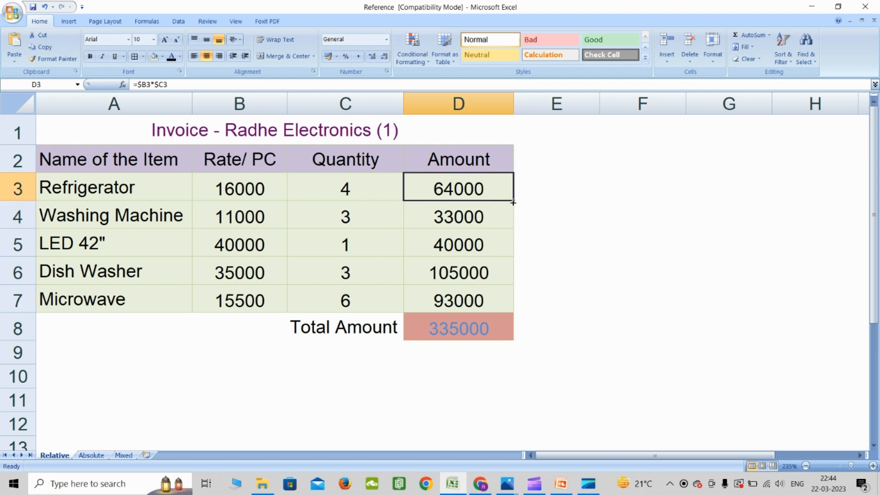
drag(512, 202, 504, 305)
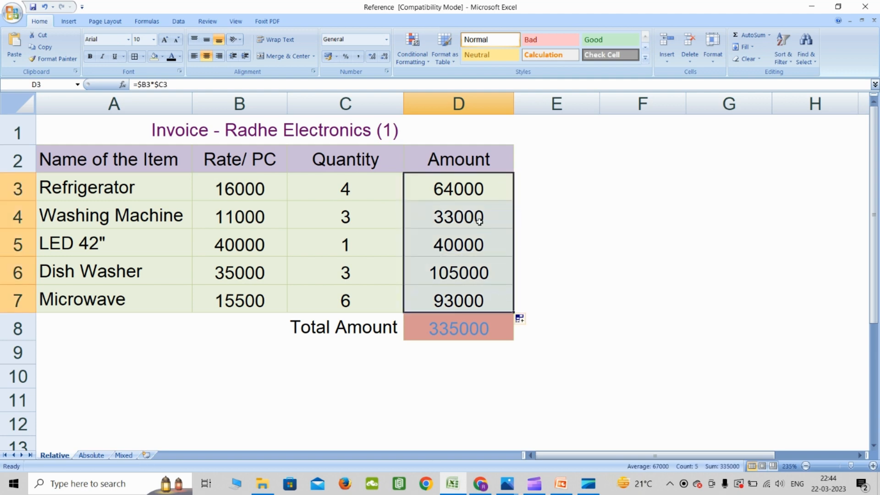
click(559, 241)
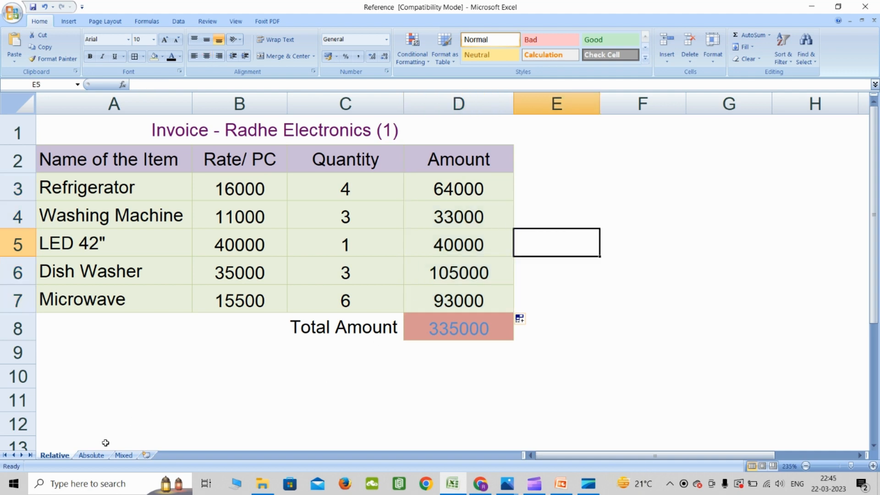
- On the Absolute sheet, review the discount formulas of the Refrigerator, Washing Machine and LED 42" in E4:E6
click(91, 455)
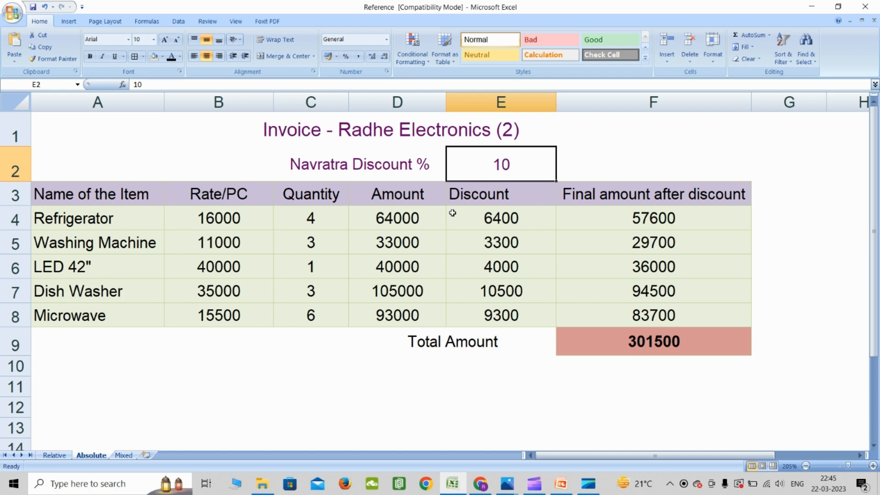
click(499, 224)
click(494, 243)
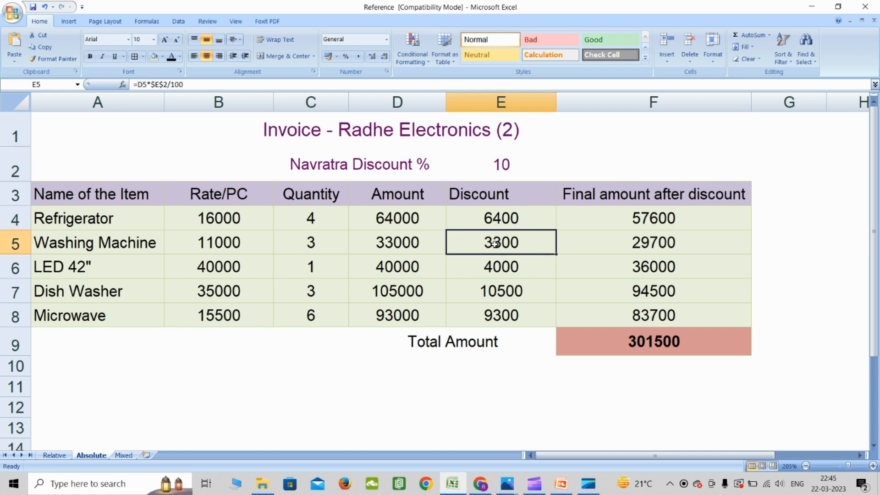
click(478, 266)
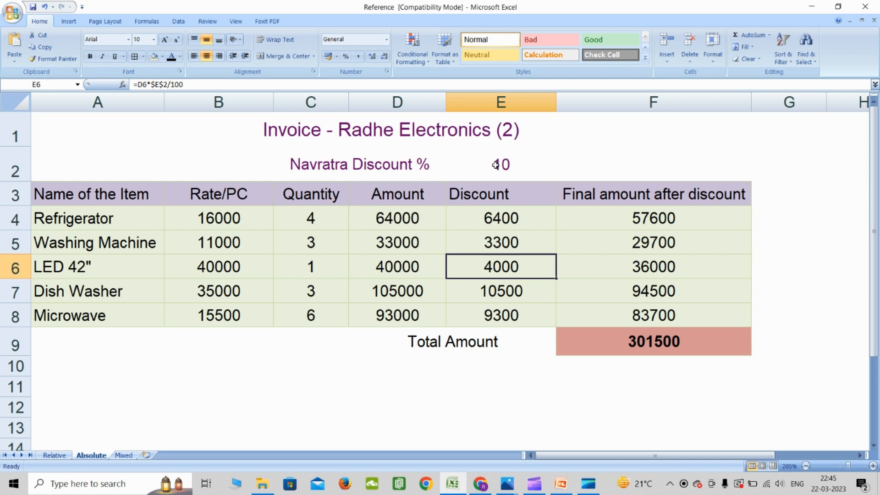
- On the Mixed sheet, review the Refrigerator's row and rate, the January discount percentage, the month headings and the formula in C5
click(124, 455)
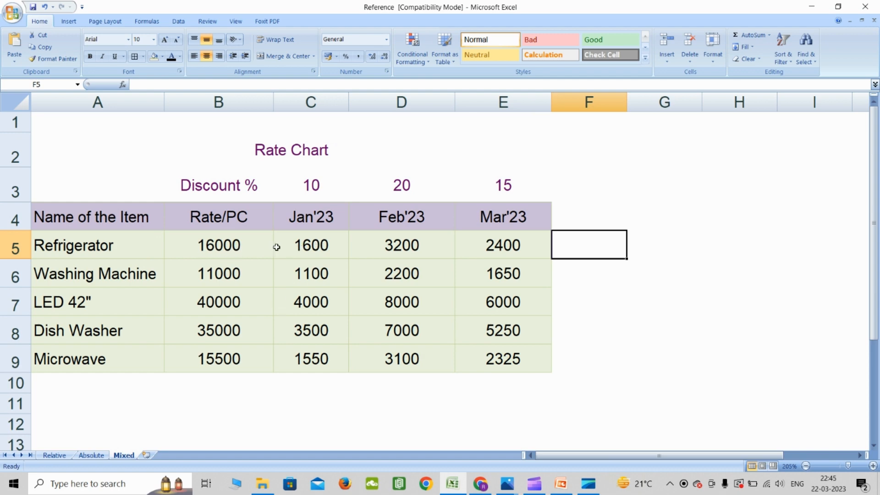
click(242, 250)
click(15, 247)
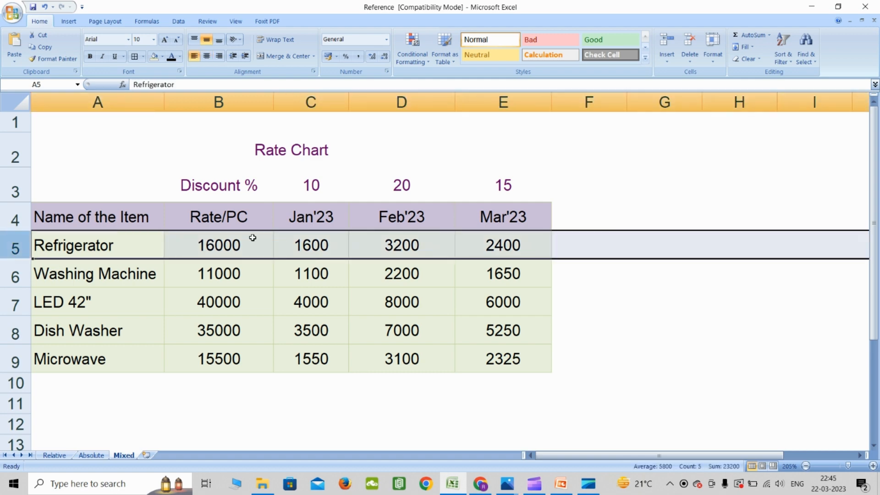
click(257, 236)
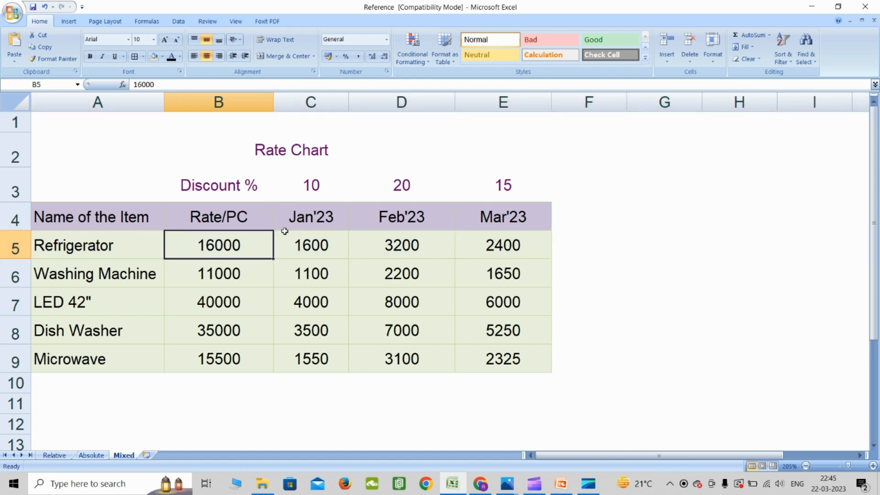
click(315, 188)
drag(315, 219, 481, 223)
click(326, 255)
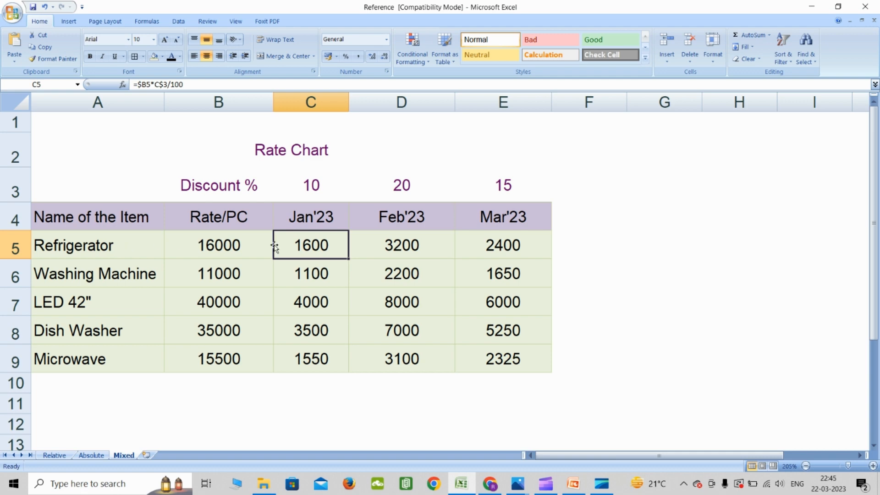
click(347, 226)
click(586, 204)
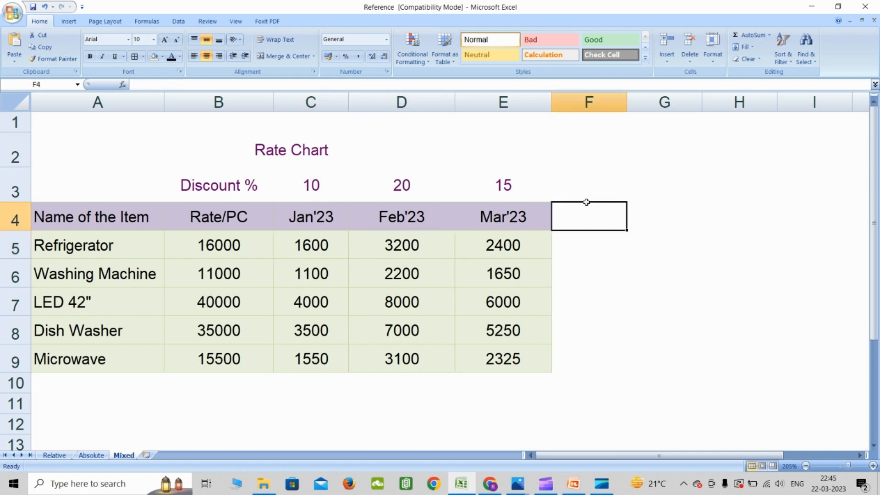
- Compare the cell references in the January discount formulas of the Refrigerator in C5 and the Washing Machine in C6
click(330, 247)
double_click(330, 250)
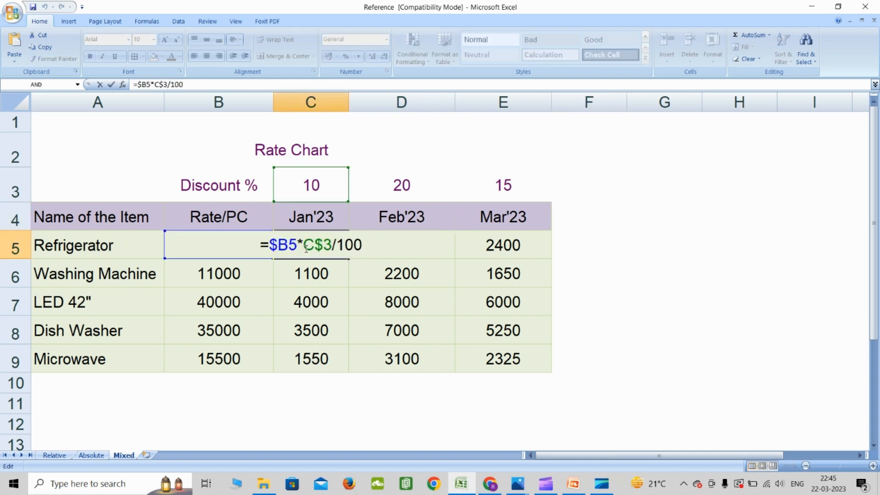
key(Escape)
click(320, 273)
double_click(319, 272)
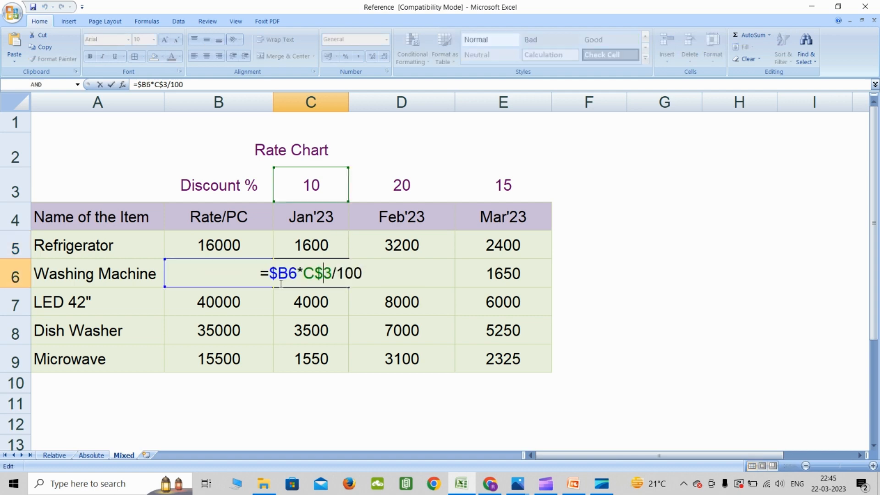
key(Escape)
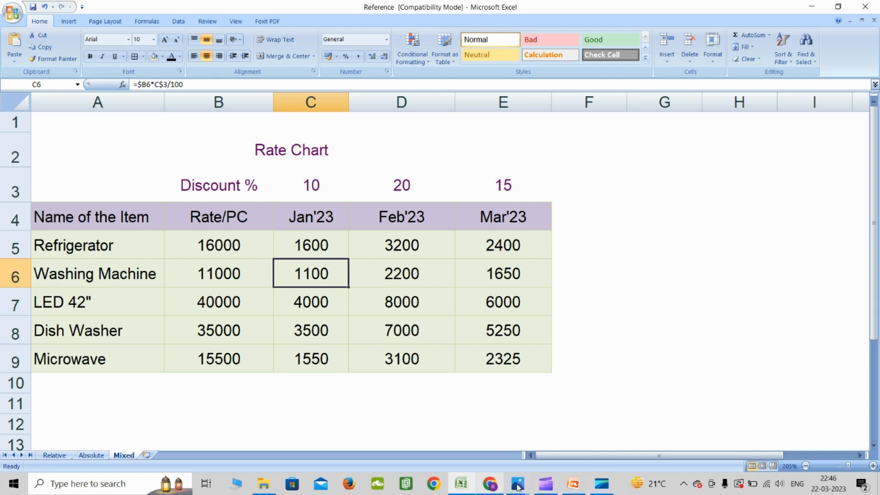
click(572, 484)
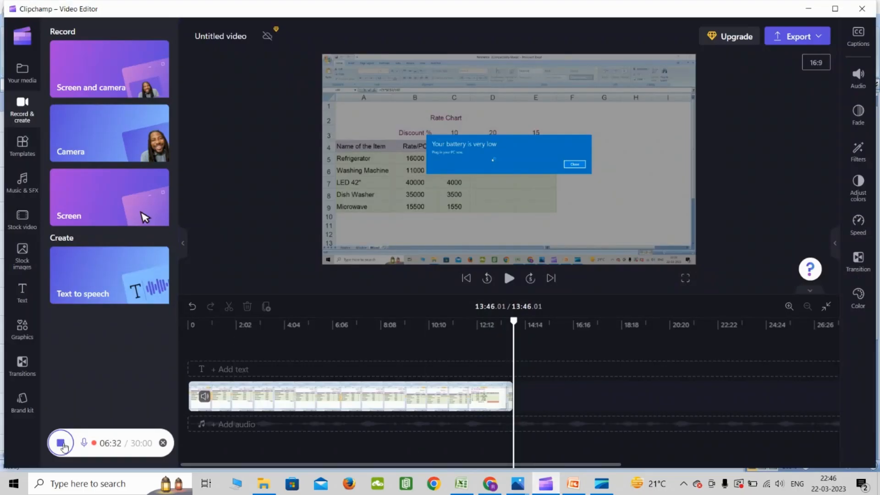